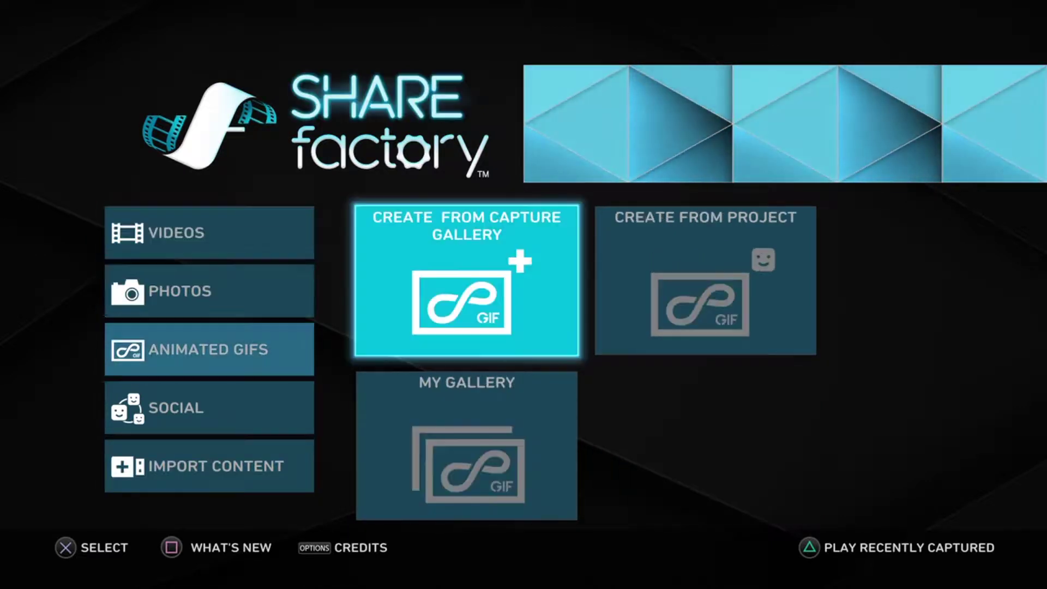
Open My Gallery in the Videos category
{"action": "key", "text": "Left"}
{"action": "key", "text": "Up"}
{"action": "key", "text": "Down"}
{"action": "key", "text": "Down"}
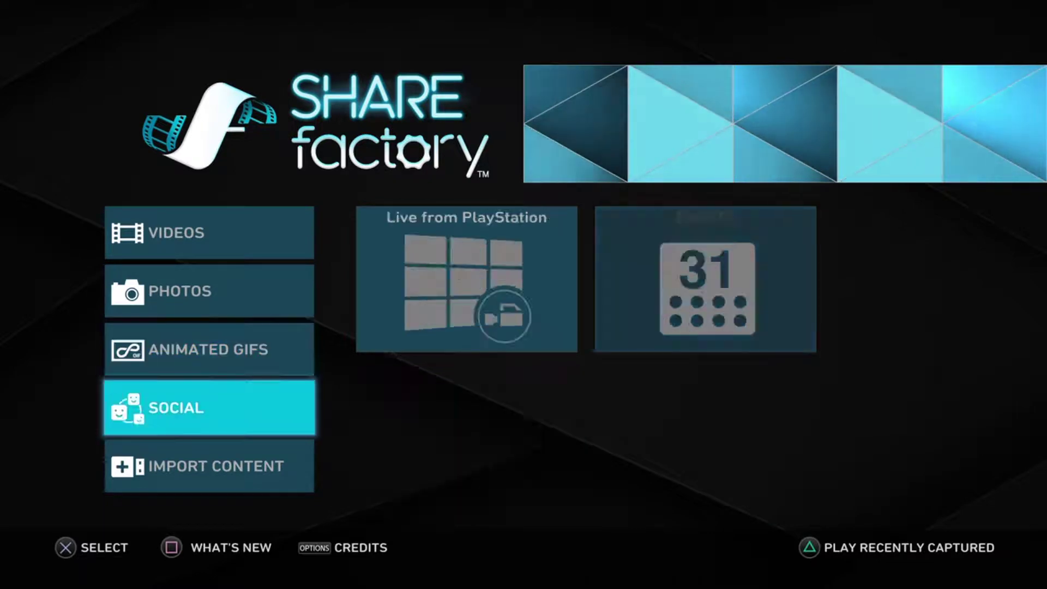
{"action": "key", "text": "Up"}
{"action": "key", "text": "Up"}
{"action": "key", "text": "Up"}
{"action": "key", "text": "Right"}
{"action": "key", "text": "Right"}
{"action": "key", "text": "Down"}
{"action": "key", "text": "Return"}
Browse the saved videos in the gallery's Most Recent view
{"action": "key", "text": "Right"}
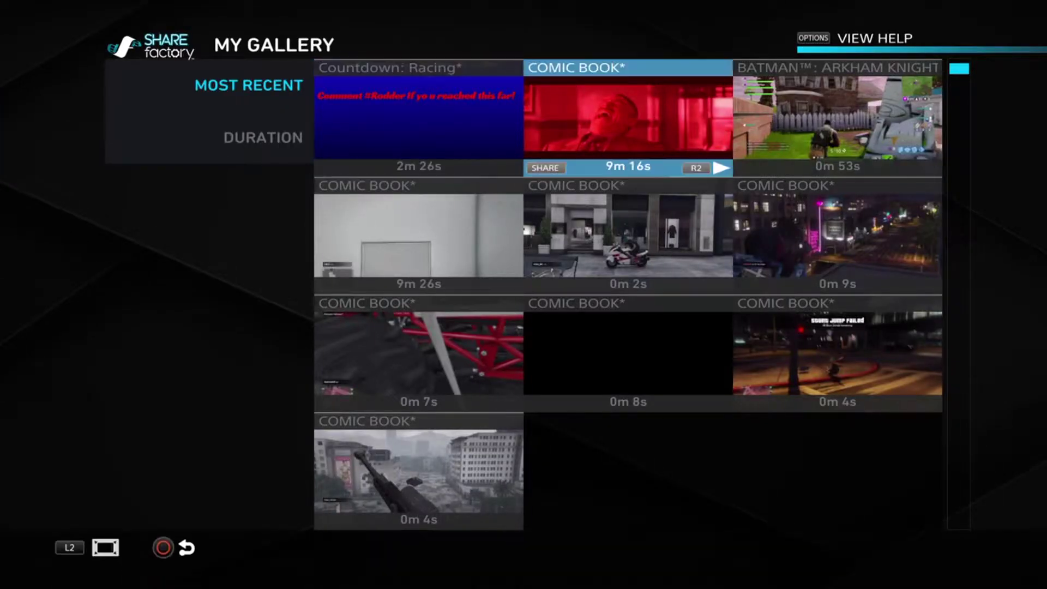
{"action": "key", "text": "Down"}
{"action": "key", "text": "Right"}
{"action": "key", "text": "Down"}
{"action": "key", "text": "Left"}
{"action": "key", "text": "Right"}
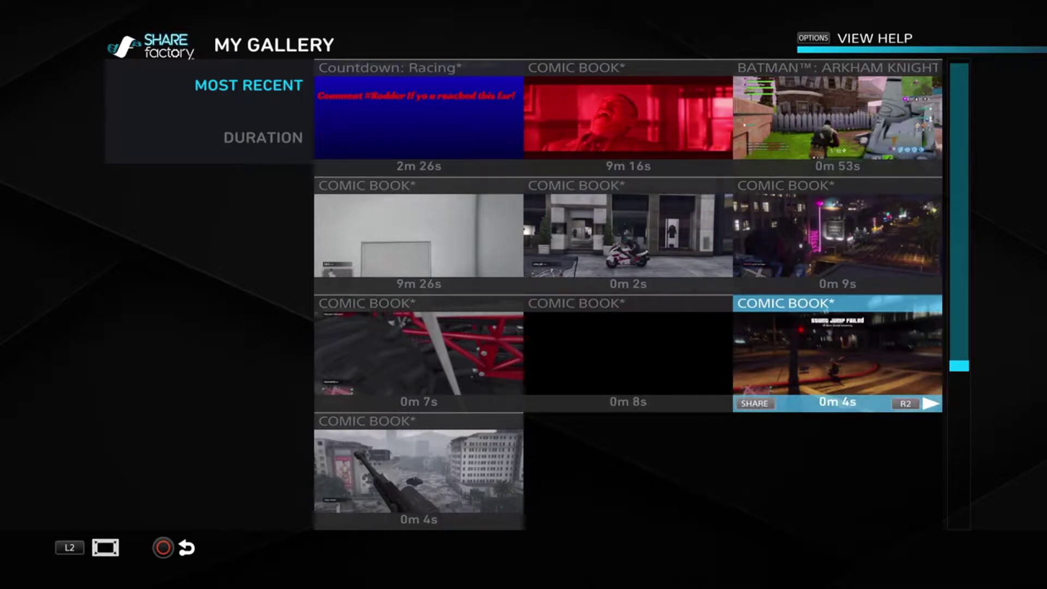
{"action": "key", "text": "Left"}
{"action": "key", "text": "Left"}
{"action": "key", "text": "Down"}
{"action": "key", "text": "Left"}
{"action": "key", "text": "Down"}
{"action": "key", "text": "Right"}
{"action": "key", "text": "Right"}
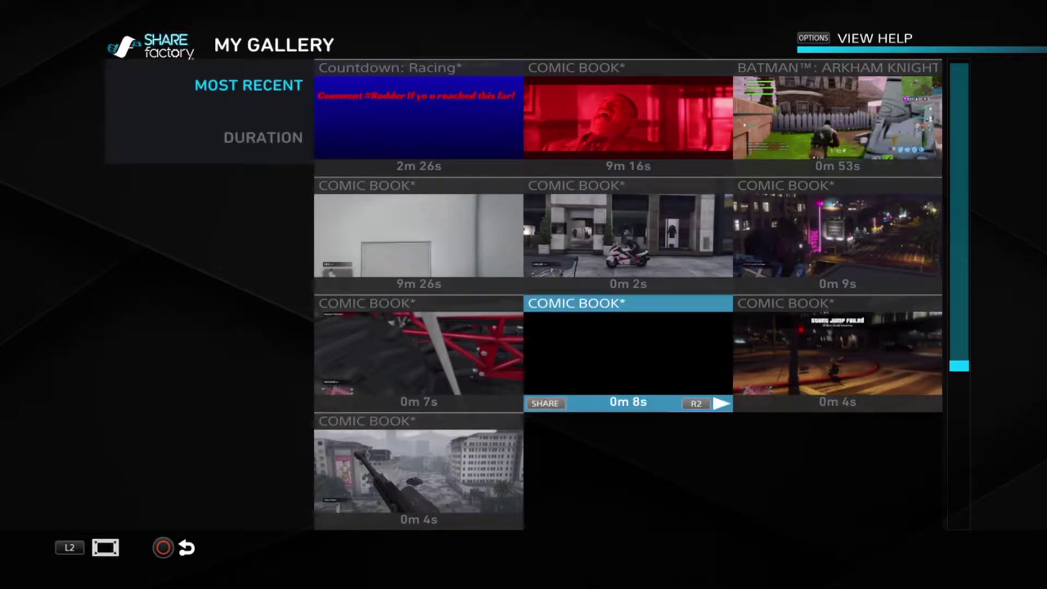
{"action": "key", "text": "Up"}
{"action": "key", "text": "Up"}
{"action": "key", "text": "Right"}
{"action": "key", "text": "Left"}
{"action": "key", "text": "Left"}
{"action": "key", "text": "Down"}
{"action": "key", "text": "Right"}
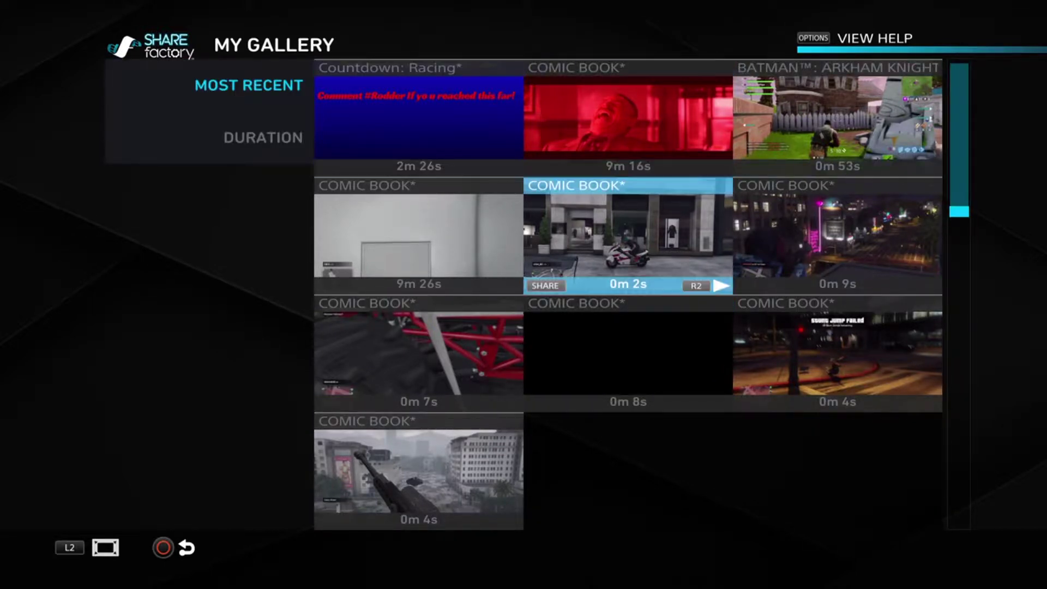
Sort the gallery by duration, move to the longest video, and return to the main menu
{"action": "key", "text": "Down"}
{"action": "key", "text": "Left"}
{"action": "key", "text": "Left"}
{"action": "key", "text": "Down"}
{"action": "key", "text": "Right"}
{"action": "key", "text": "Left"}
{"action": "key", "text": "Right"}
{"action": "key", "text": "Right"}
{"action": "key", "text": "Right"}
{"action": "key", "text": "Down"}
{"action": "key", "text": "Down"}
{"action": "key", "text": "Left"}
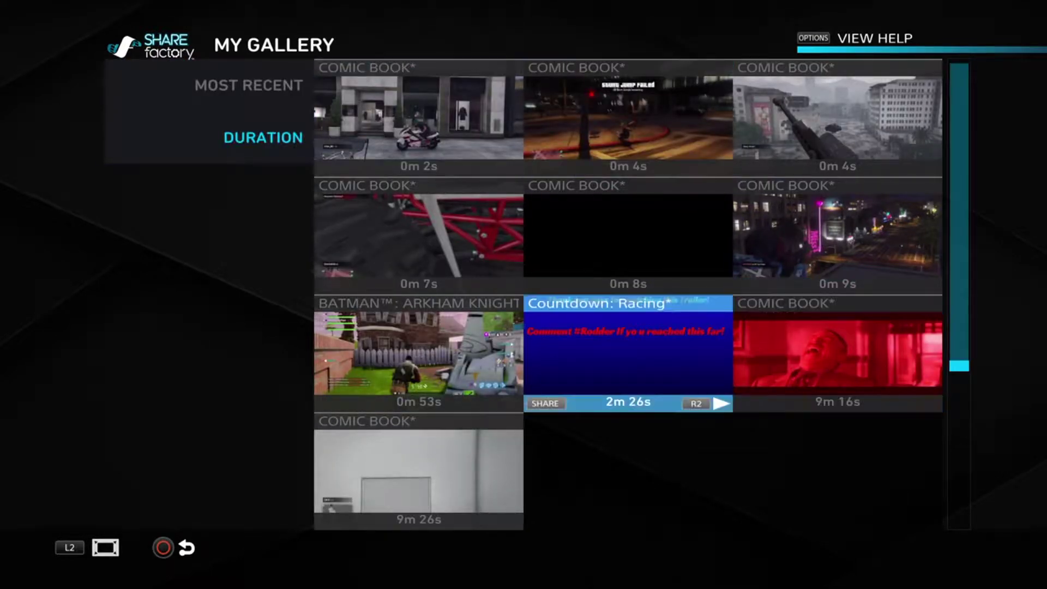
{"action": "key", "text": "Up"}
{"action": "key", "text": "Down"}
{"action": "key", "text": "Left"}
{"action": "key", "text": "Down"}
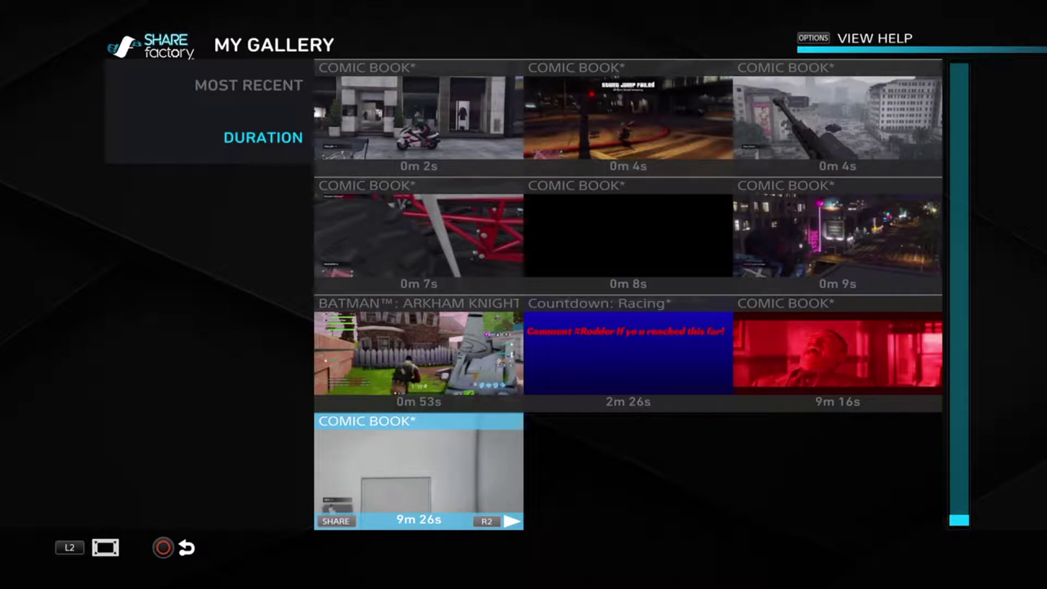
{"action": "key", "text": "Escape"}
{"action": "key", "text": "Left"}
{"action": "key", "text": "Up"}
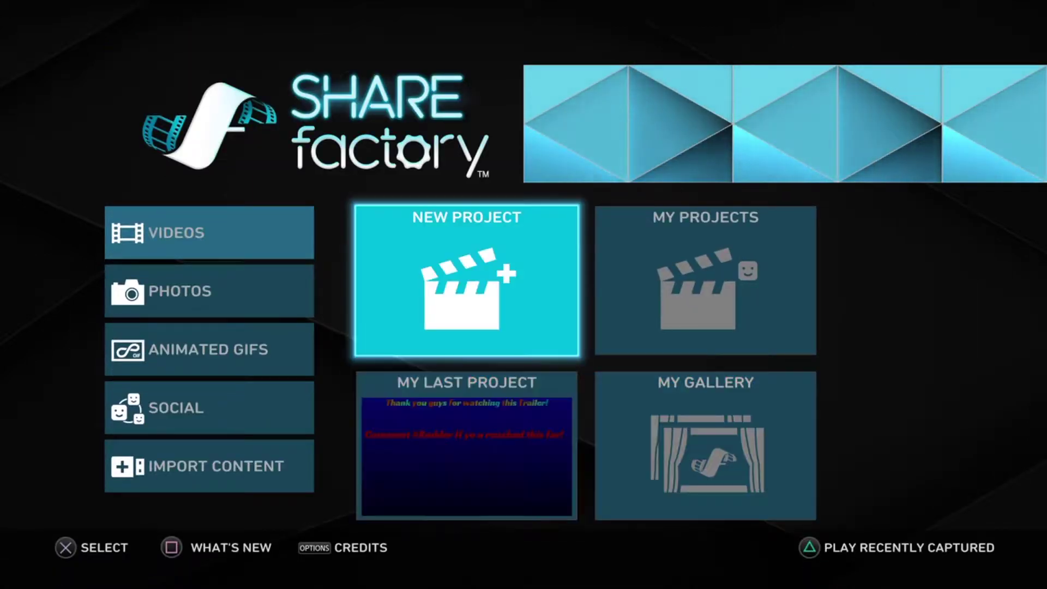
{"action": "key", "text": "Return"}
{"action": "key", "text": "Escape"}
{"action": "key", "text": "Left"}
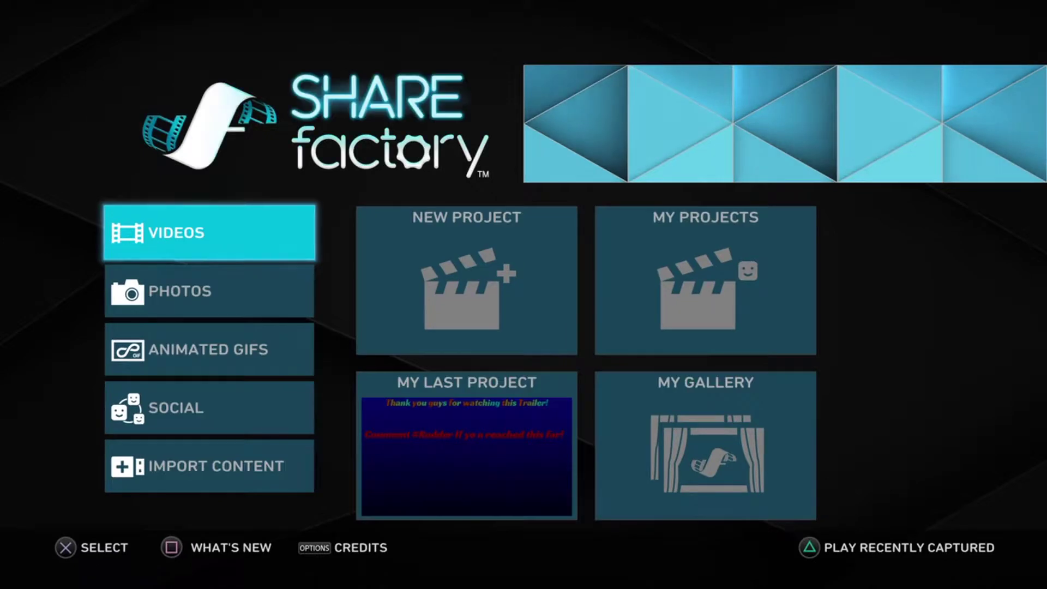
Open Import Music under Import Content, look through the screen, and return to the import options
{"action": "key", "text": "Down"}
{"action": "key", "text": "Down"}
{"action": "key", "text": "Down"}
{"action": "key", "text": "Down"}
{"action": "key", "text": "Right"}
{"action": "key", "text": "Right"}
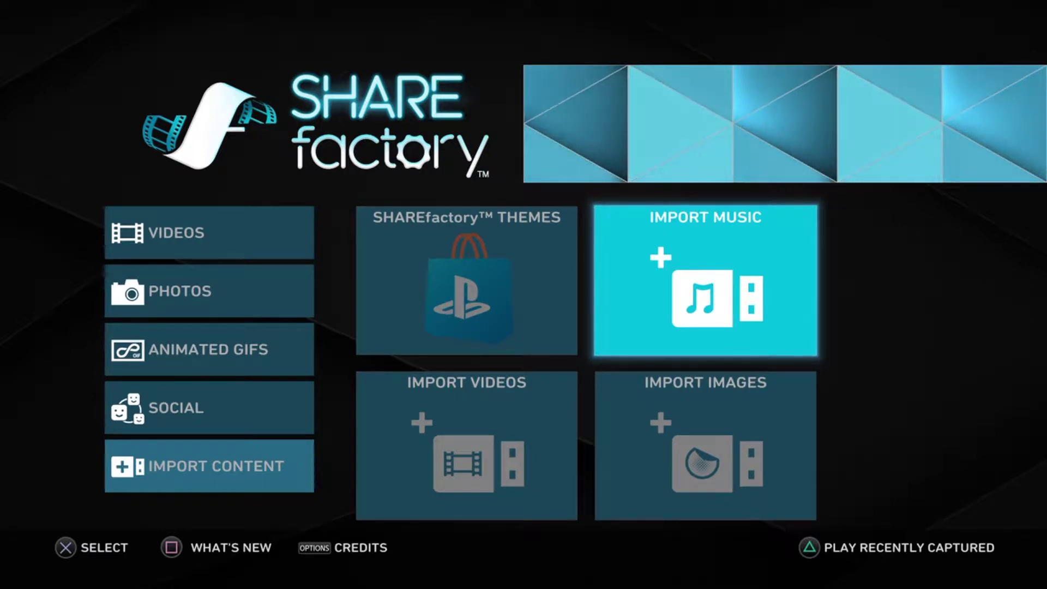
{"action": "key", "text": "Return"}
{"action": "key", "text": "Down"}
{"action": "key", "text": "Right"}
{"action": "key", "text": "Right"}
{"action": "key", "text": "Down"}
{"action": "key", "text": "Down"}
{"action": "key", "text": "Left"}
{"action": "key", "text": "Left"}
{"action": "key", "text": "Escape"}
View the Import Images and Import Videos screens, checking the imported video clips, and return to the main menu
{"action": "key", "text": "Down"}
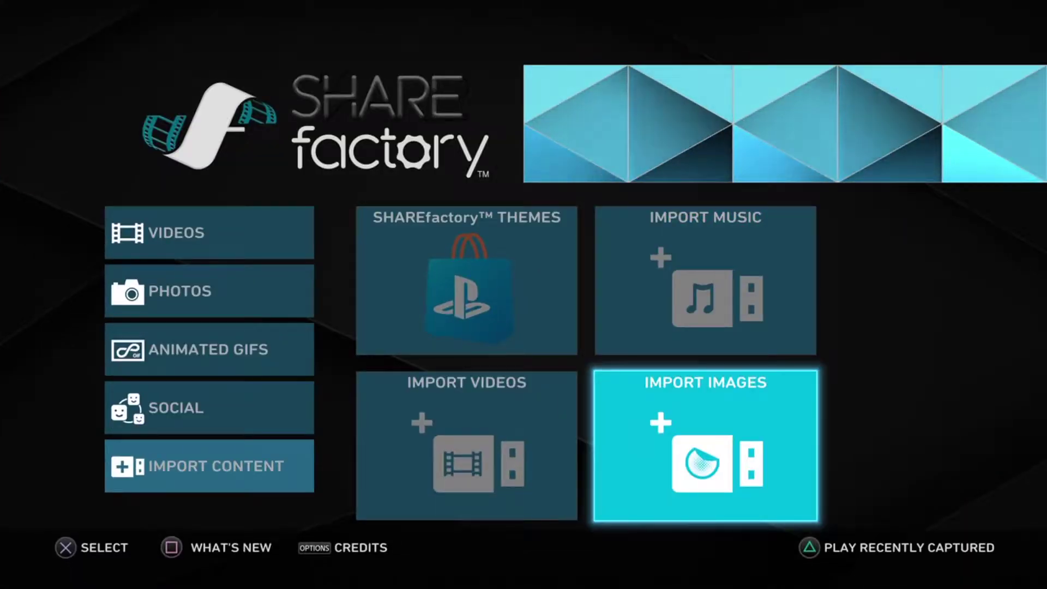
{"action": "key", "text": "Return"}
{"action": "key", "text": "Escape"}
{"action": "key", "text": "Left"}
{"action": "key", "text": "Return"}
{"action": "key", "text": "Right"}
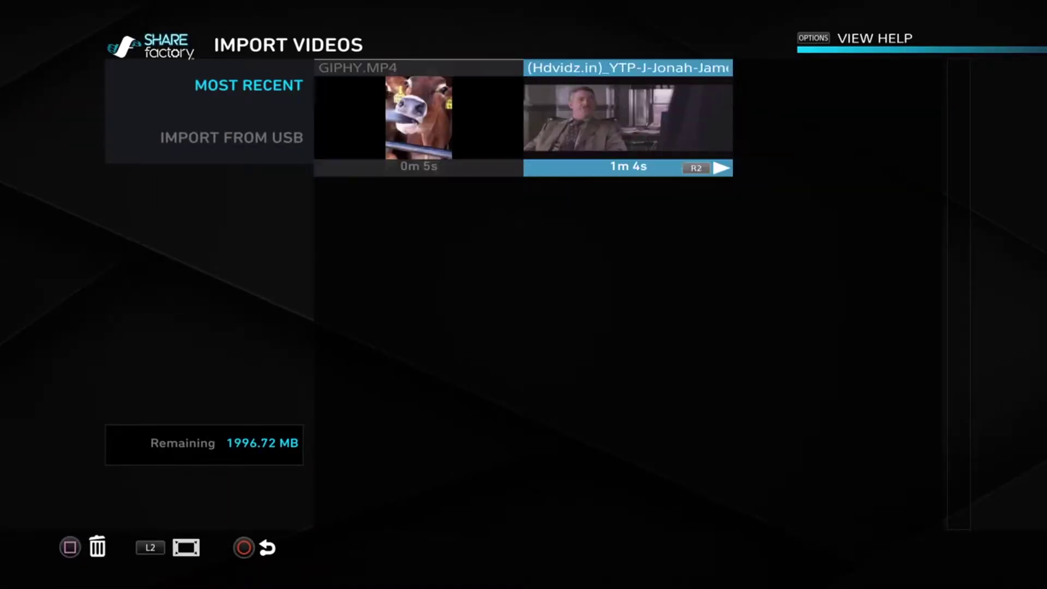
{"action": "key", "text": "Left"}
{"action": "key", "text": "Escape"}
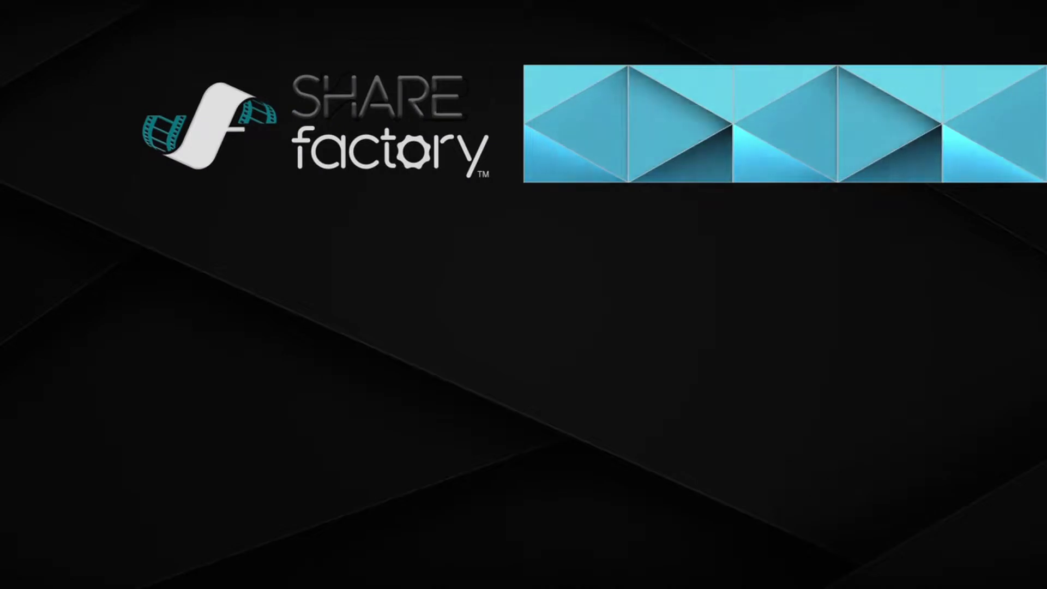
Start a new project in the Videos category
{"action": "key", "text": "Up"}
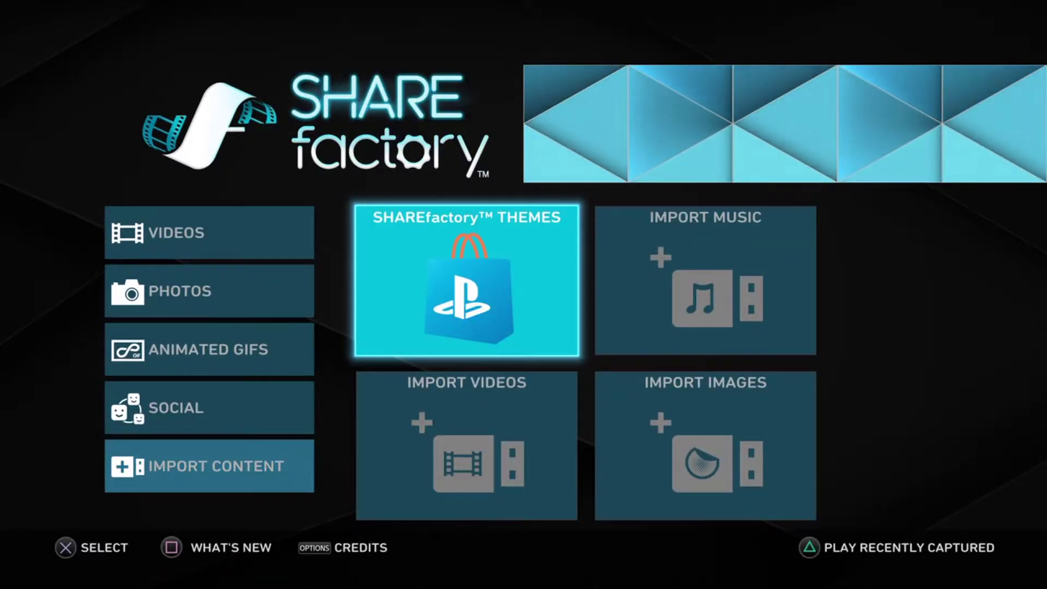
{"action": "key", "text": "Left"}
{"action": "key", "text": "Up"}
{"action": "key", "text": "Up"}
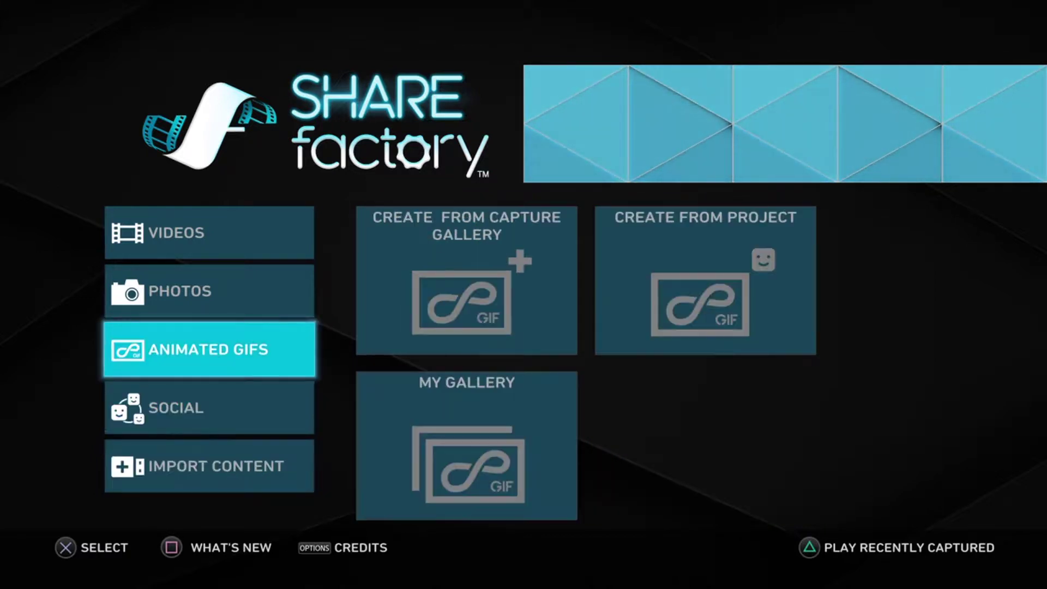
{"action": "key", "text": "Up"}
{"action": "key", "text": "Up"}
{"action": "key", "text": "Right"}
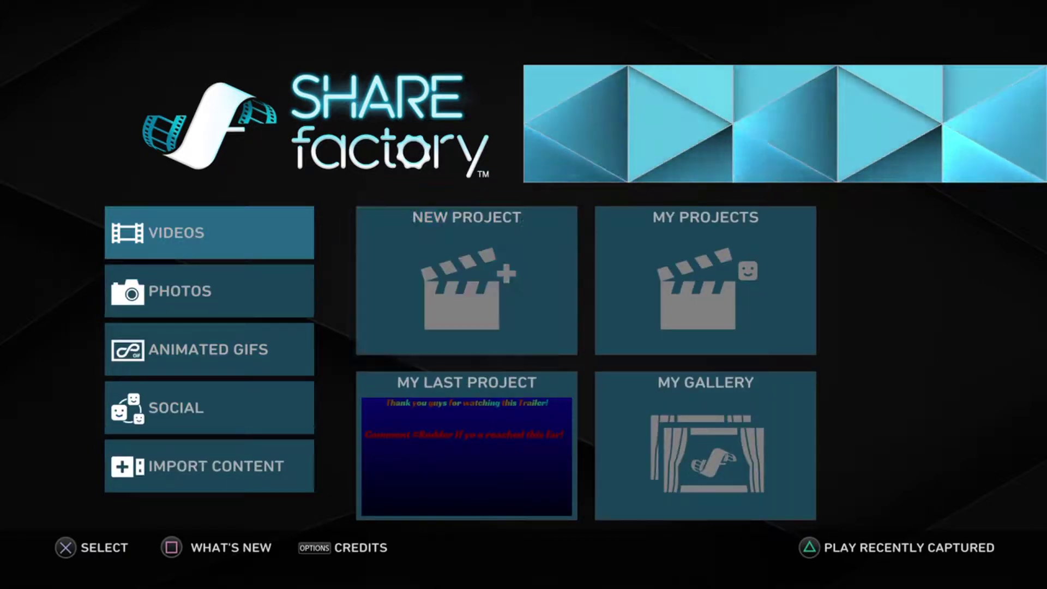
{"action": "key", "text": "Return"}
Browse the available themes and choose the COMIC BOOK theme for the project
{"action": "key", "text": "Right"}
{"action": "key", "text": "Down"}
{"action": "key", "text": "Left"}
{"action": "key", "text": "Down"}
{"action": "key", "text": "Right"}
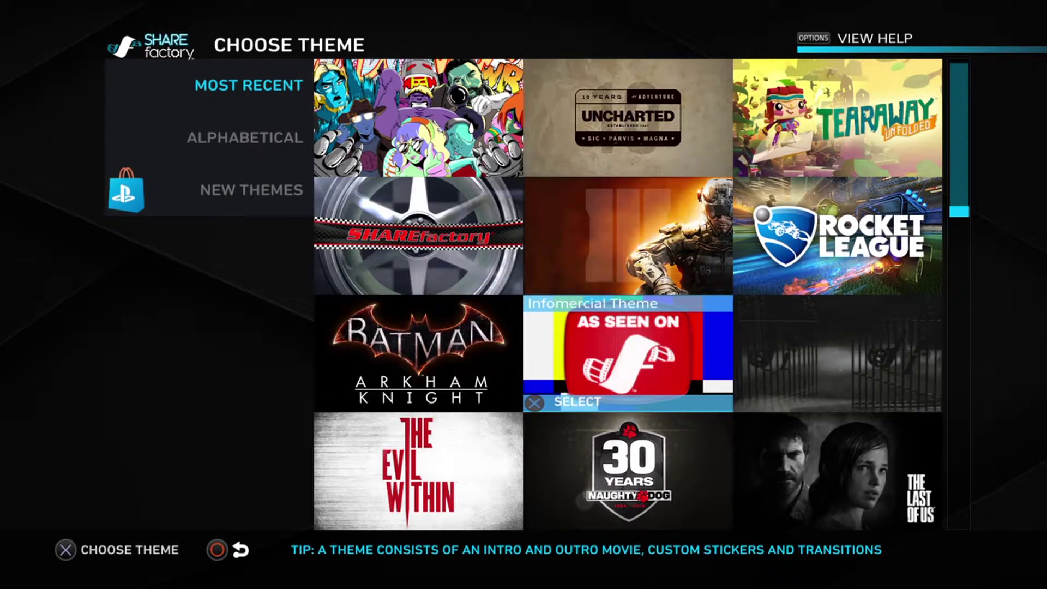
{"action": "key", "text": "Down"}
{"action": "key", "text": "Right"}
{"action": "key", "text": "Down"}
{"action": "key", "text": "Down"}
{"action": "key", "text": "Down"}
{"action": "key", "text": "Left"}
{"action": "key", "text": "Down"}
{"action": "key", "text": "Down"}
{"action": "key", "text": "Up"}
{"action": "key", "text": "Up"}
{"action": "key", "text": "Right"}
{"action": "key", "text": "Up"}
{"action": "key", "text": "Up"}
{"action": "key", "text": "Up"}
{"action": "key", "text": "Up"}
{"action": "key", "text": "Up"}
{"action": "key", "text": "Up"}
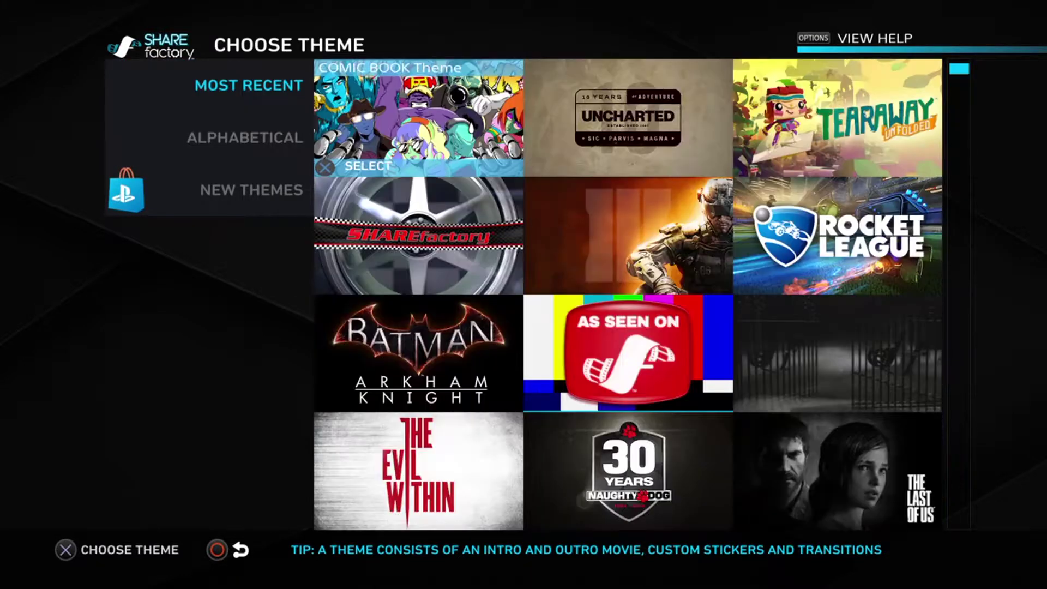
{"action": "key", "text": "Return"}
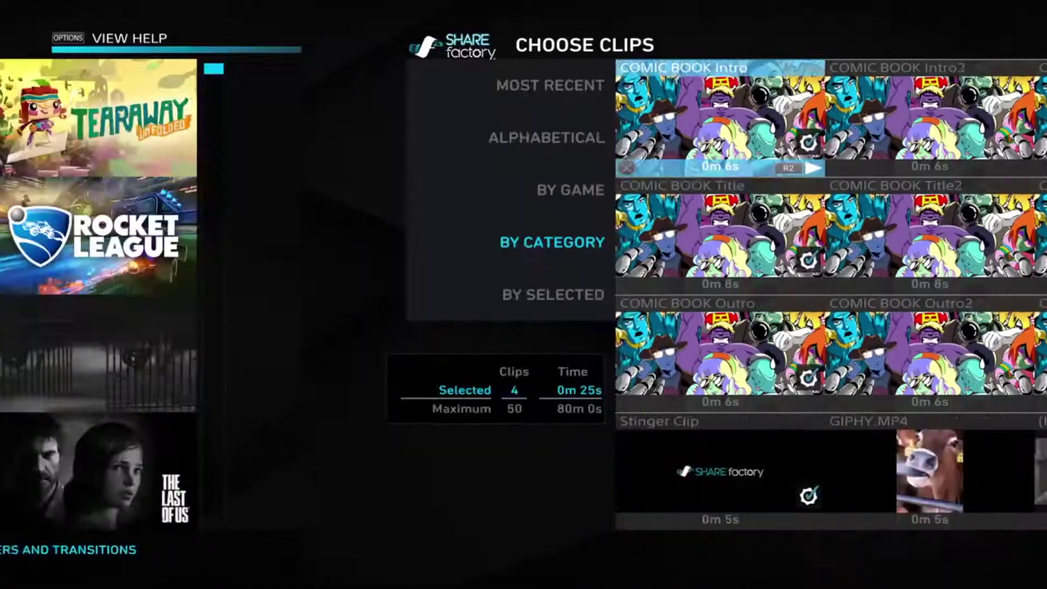
Look over the COMIC BOOK intro, title and outro clips offered for the project
{"action": "key", "text": "Right"}
{"action": "key", "text": "Left"}
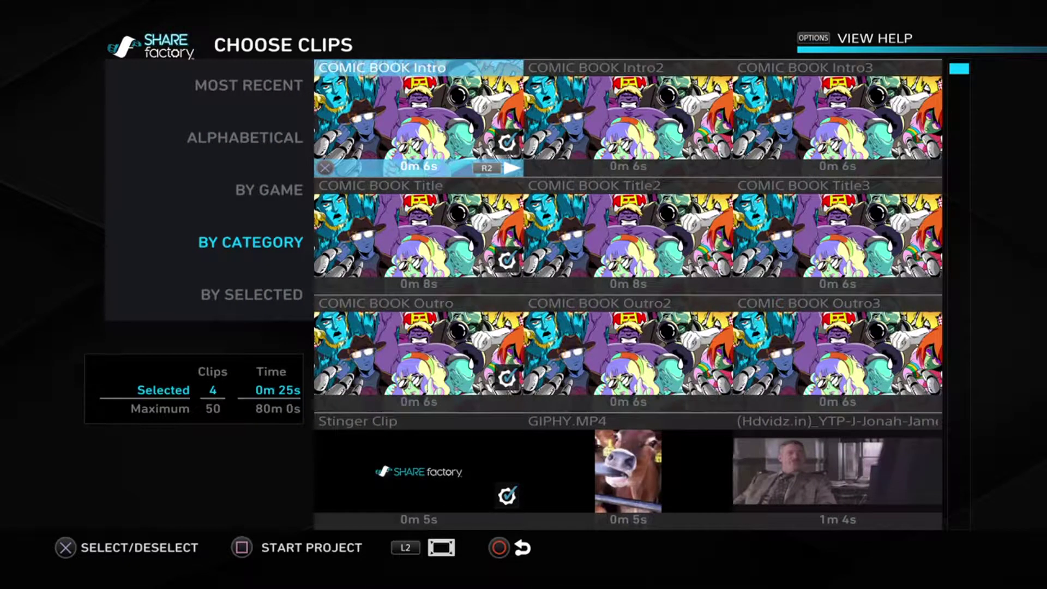
{"action": "key", "text": "Down"}
{"action": "key", "text": "Right"}
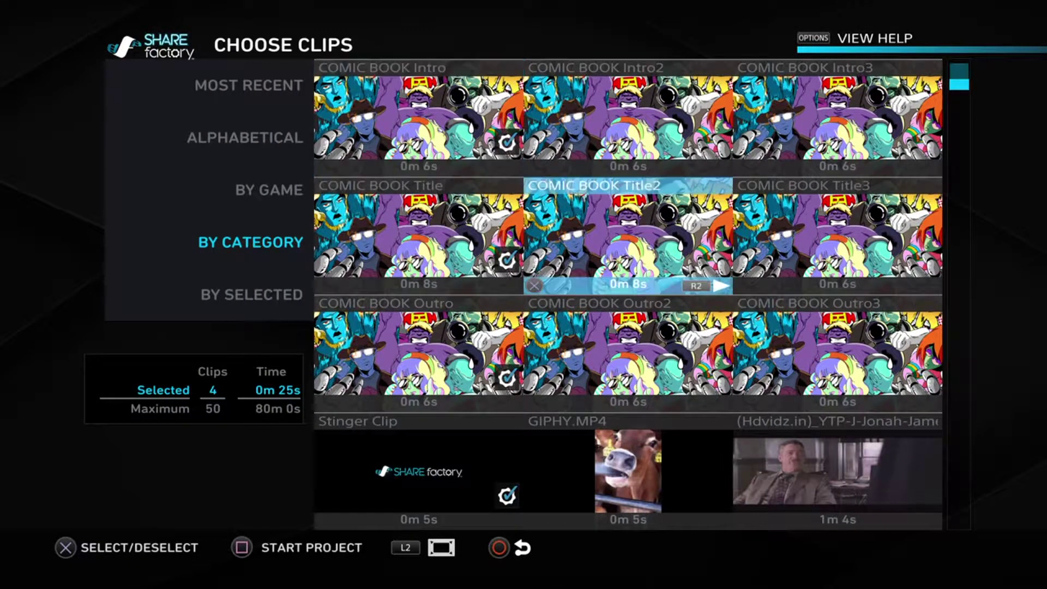
{"action": "key", "text": "Left"}
{"action": "key", "text": "Up"}
{"action": "key", "text": "Down"}
{"action": "key", "text": "Down"}
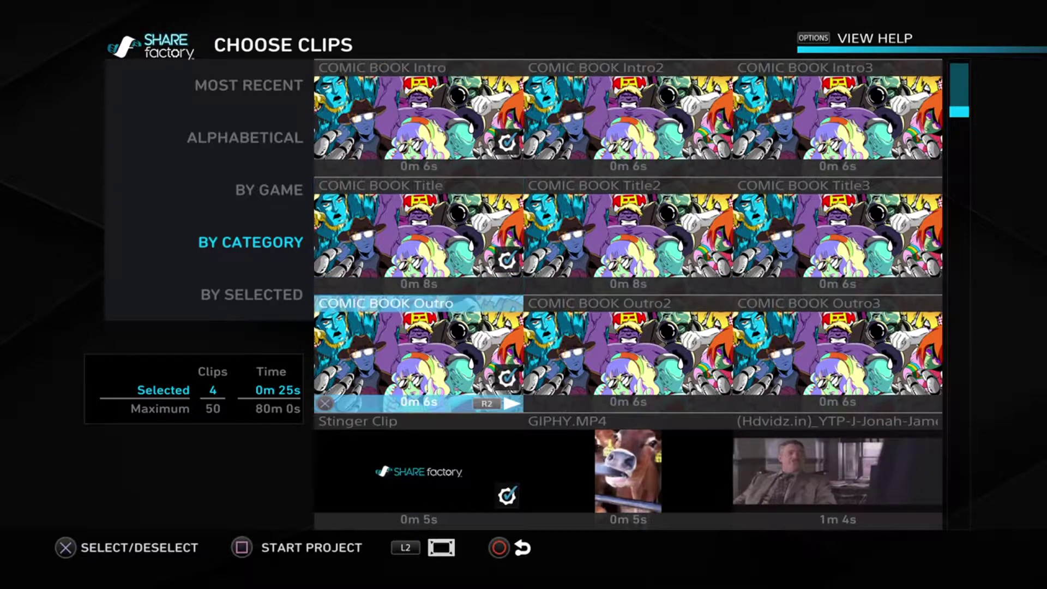
{"action": "key", "text": "Down"}
{"action": "key", "text": "Down"}
{"action": "key", "text": "Up"}
{"action": "key", "text": "Up"}
{"action": "key", "text": "Up"}
{"action": "key", "text": "Up"}
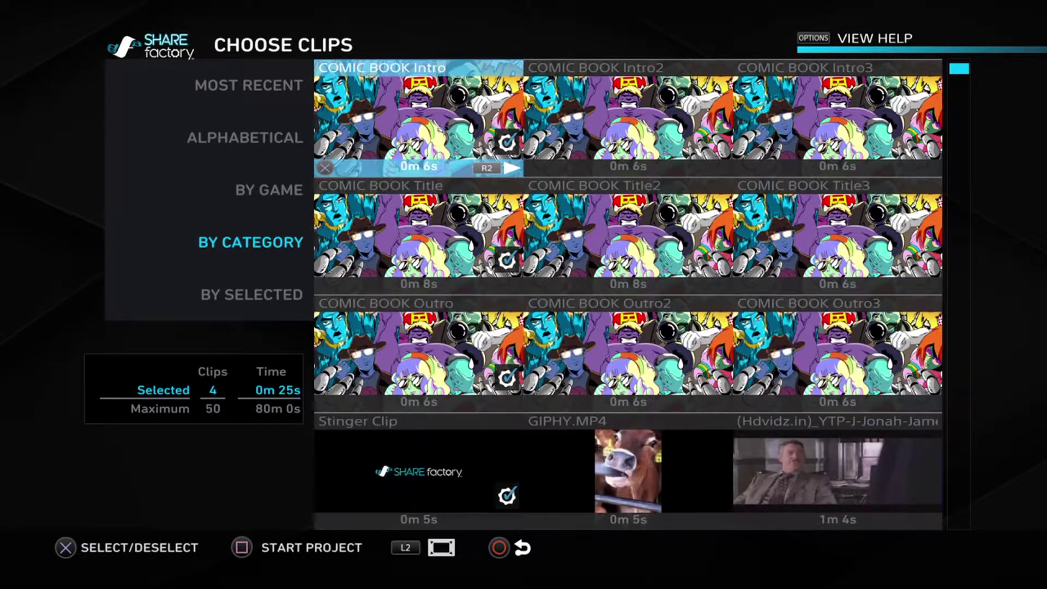
Deselect the preselected COMIC BOOK Intro, Title, Outro and Stinger Clip
{"action": "key", "text": "Down"}
{"action": "key", "text": "Return"}
{"action": "key", "text": "Down"}
{"action": "key", "text": "Return"}
{"action": "key", "text": "Down"}
{"action": "key", "text": "Return"}
{"action": "key", "text": "Down"}
{"action": "key", "text": "Down"}
{"action": "key", "text": "Up"}
{"action": "key", "text": "Up"}
Select the COMIC BOOK Intro and COMIC BOOK Title clips for the project
{"action": "key", "text": "Up"}
{"action": "key", "text": "Up"}
{"action": "key", "text": "Up"}
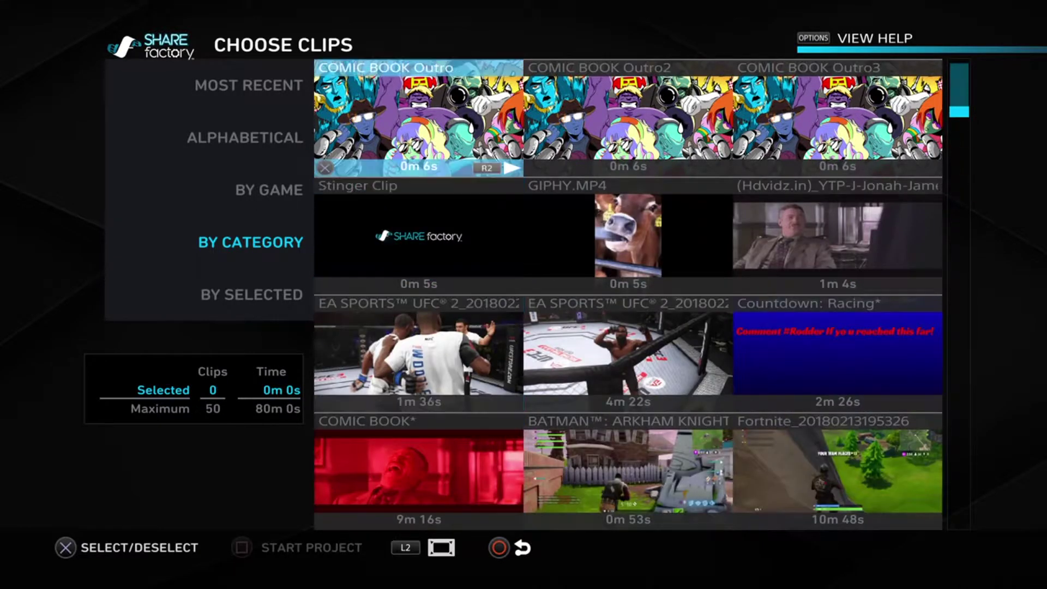
{"action": "key", "text": "Return"}
{"action": "key", "text": "Down"}
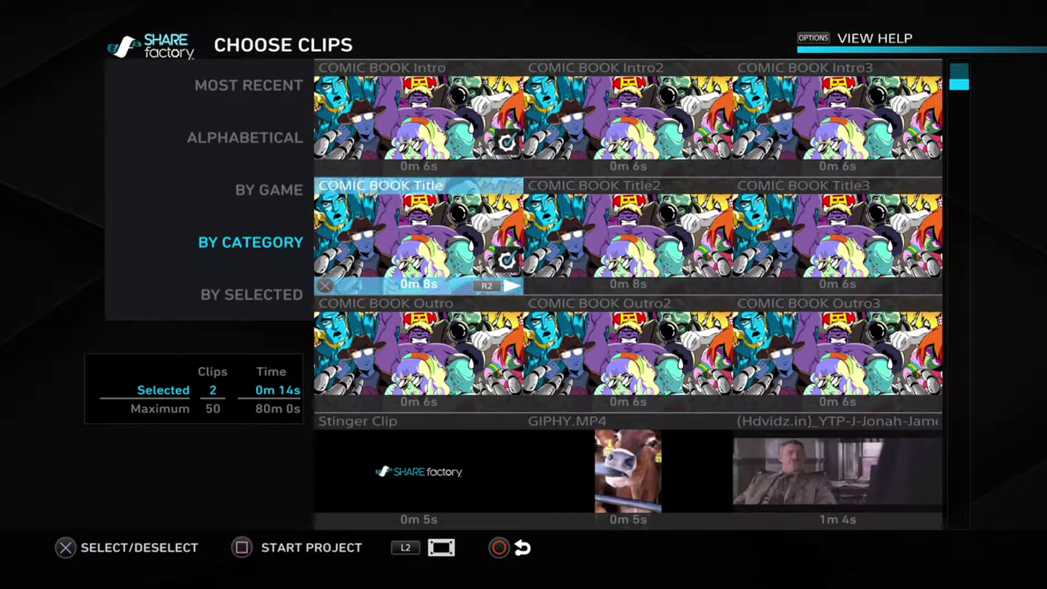
Add the 53-second BATMAN: ARKHAM KNIGHT clip to the project selection
{"action": "key", "text": "Right"}
{"action": "key", "text": "Down"}
{"action": "key", "text": "Down"}
{"action": "key", "text": "Down"}
{"action": "key", "text": "Right"}
{"action": "key", "text": "Up"}
{"action": "key", "text": "Left"}
{"action": "key", "text": "Right"}
{"action": "key", "text": "Left"}
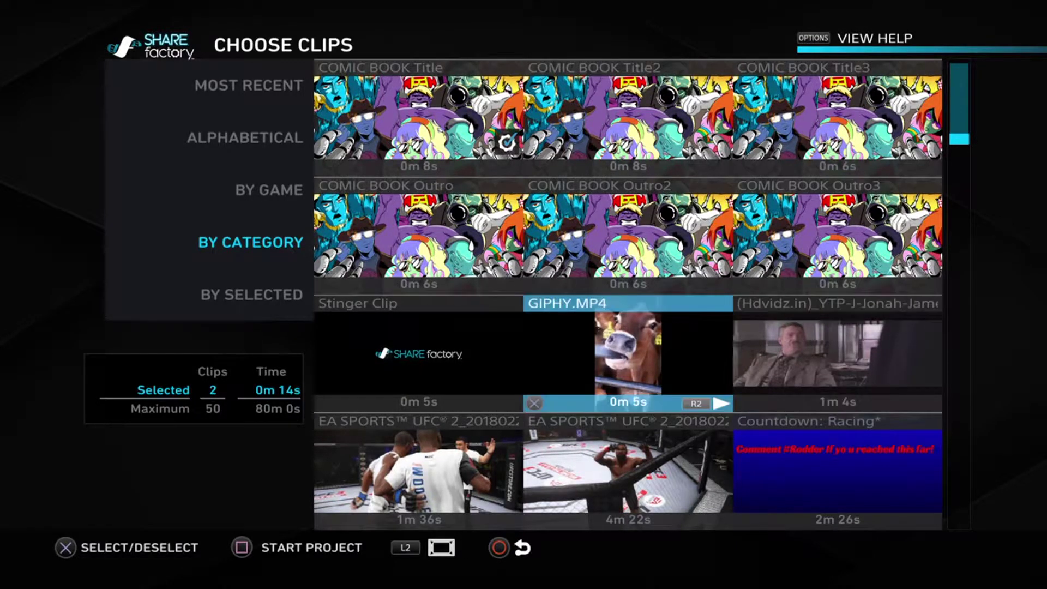
{"action": "key", "text": "Down"}
{"action": "key", "text": "Down"}
{"action": "key", "text": "Down"}
{"action": "key", "text": "Up"}
{"action": "key", "text": "Return"}
{"action": "key", "text": "Up"}
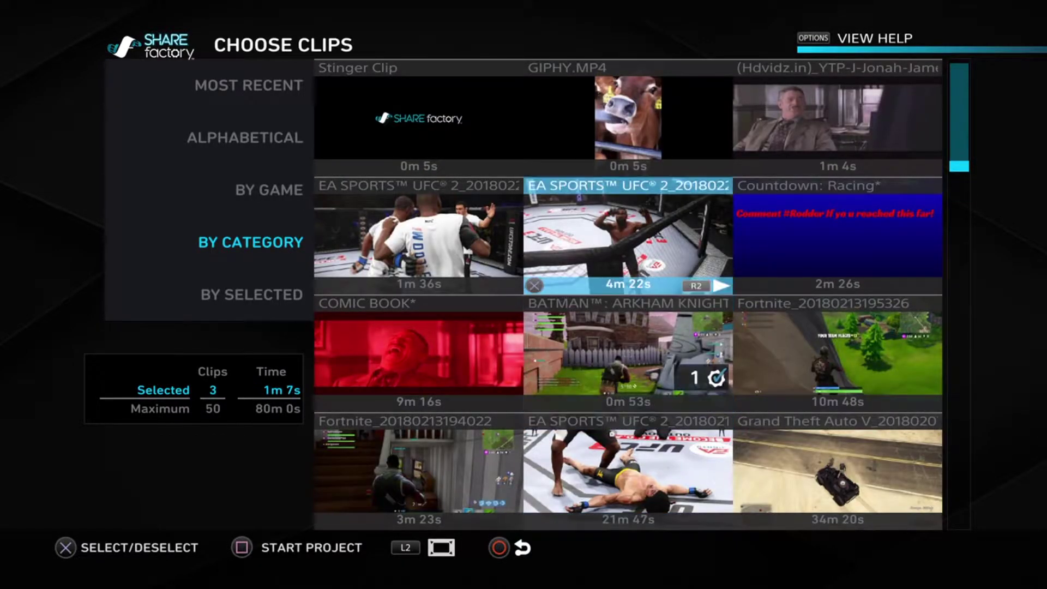
Add GIPHY.MP4 to the selection and start the project under the name COMIC BOOK
{"action": "key", "text": "Left"}
{"action": "key", "text": "Down"}
{"action": "key", "text": "Right"}
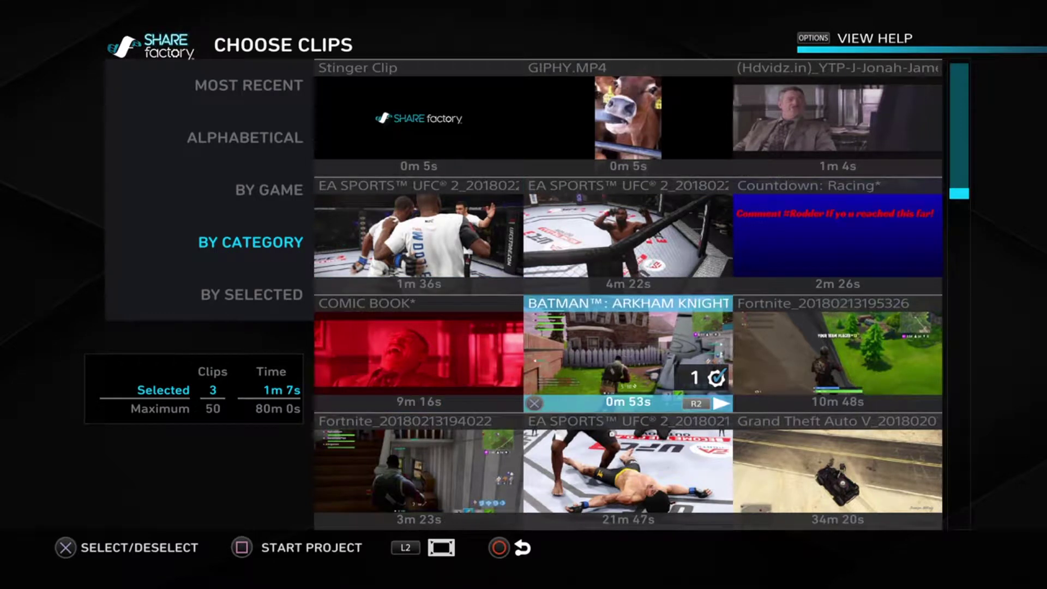
{"action": "key", "text": "Left"}
{"action": "key", "text": "Up"}
{"action": "key", "text": "Right"}
{"action": "key", "text": "Up"}
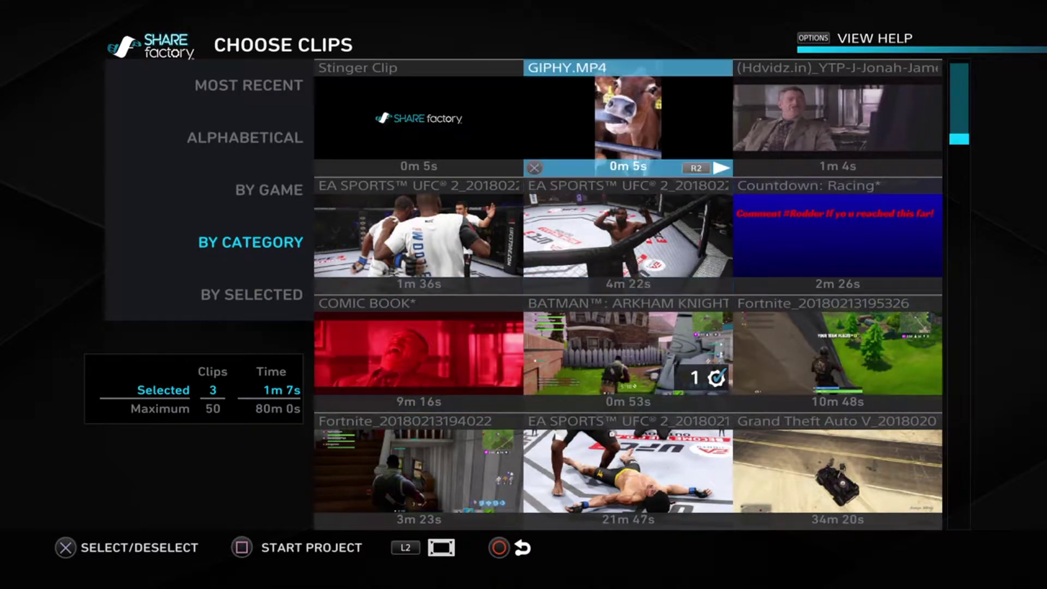
{"action": "key", "text": "s"}
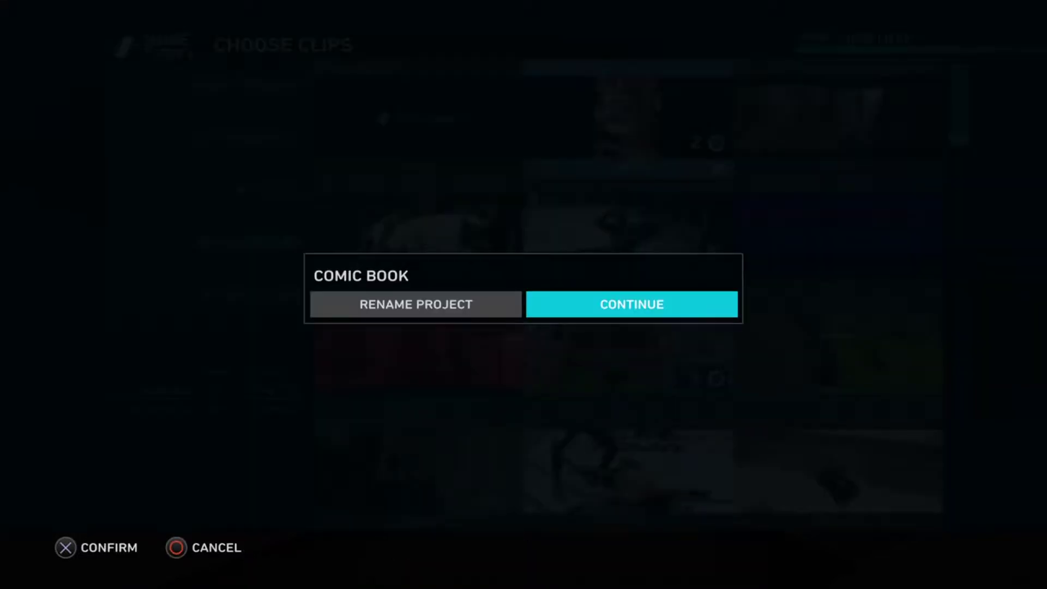
{"action": "key", "text": "Return"}
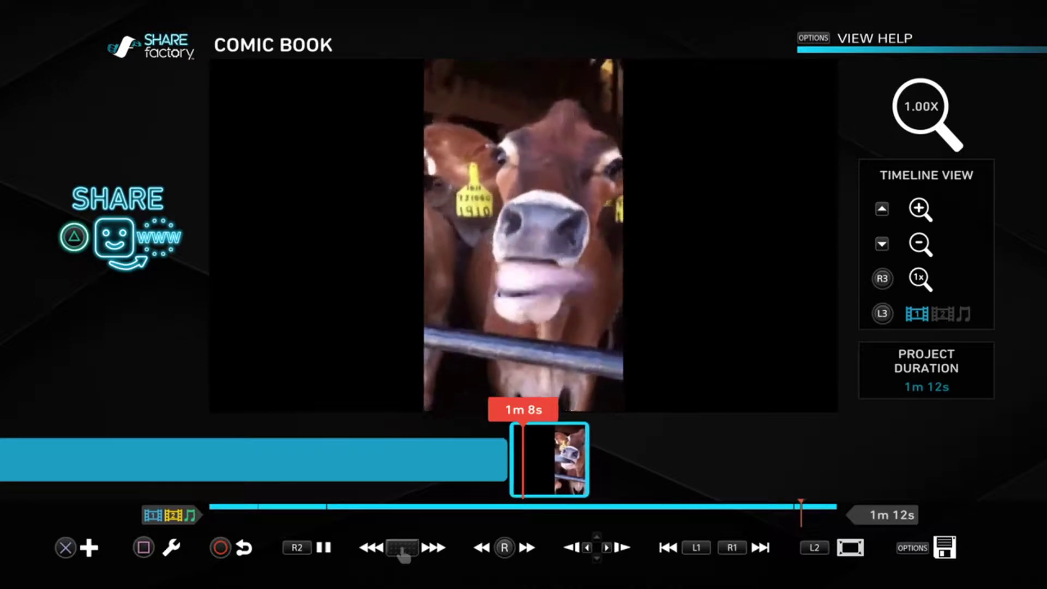
Split the long gameplay clip at 0m 19s
{"action": "key", "text": "Left"}
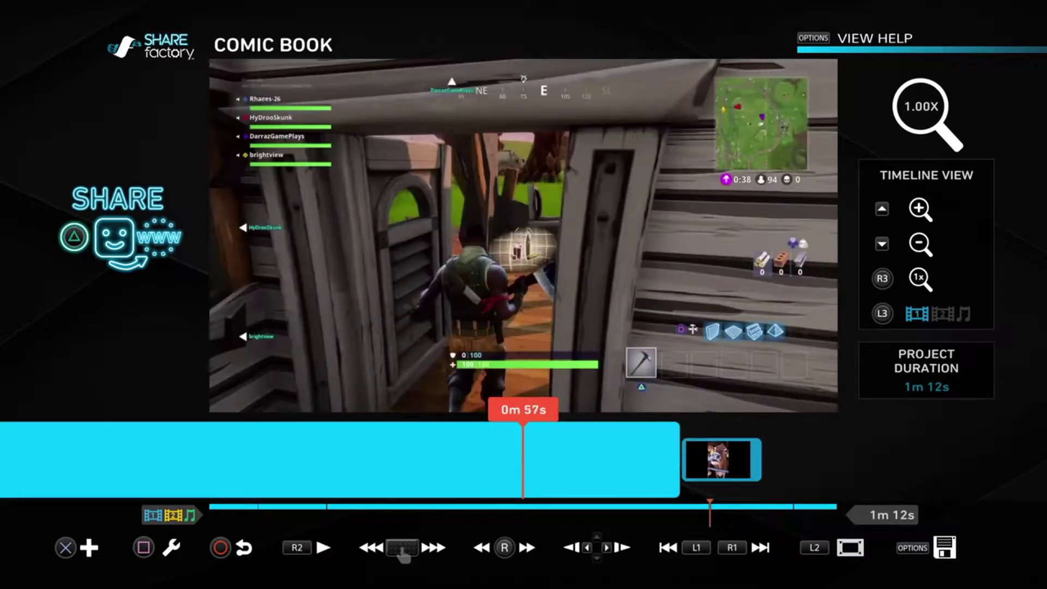
{"action": "key", "text": "Return"}
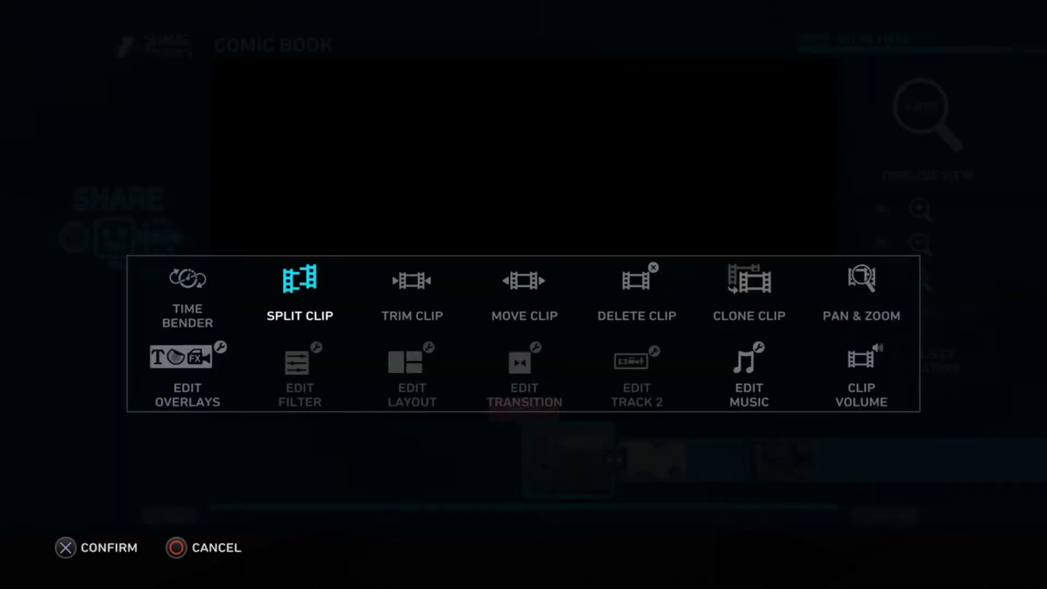
{"action": "key", "text": "Return"}
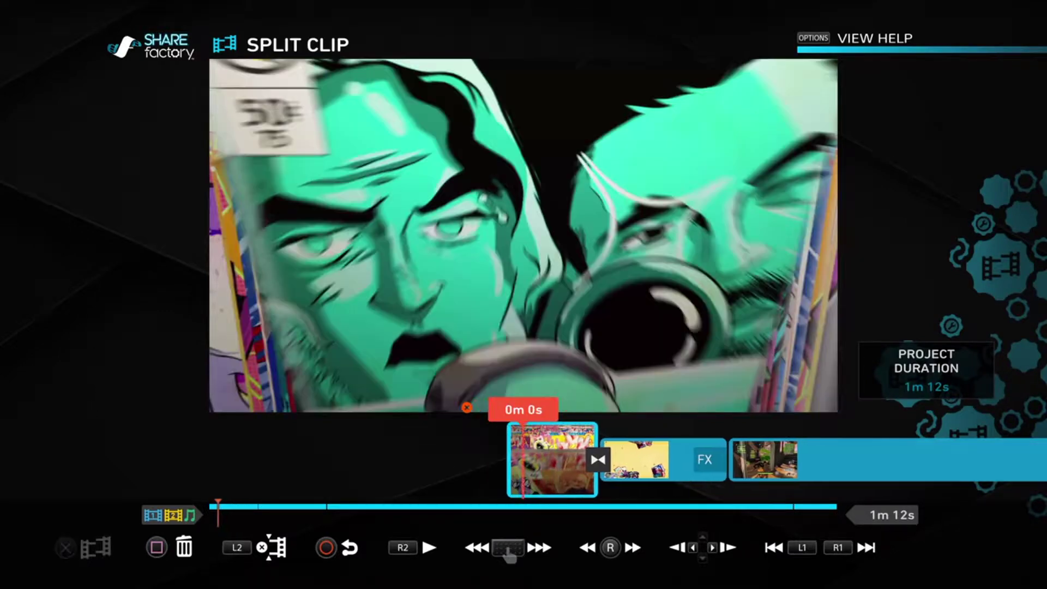
{"action": "key", "text": "Right"}
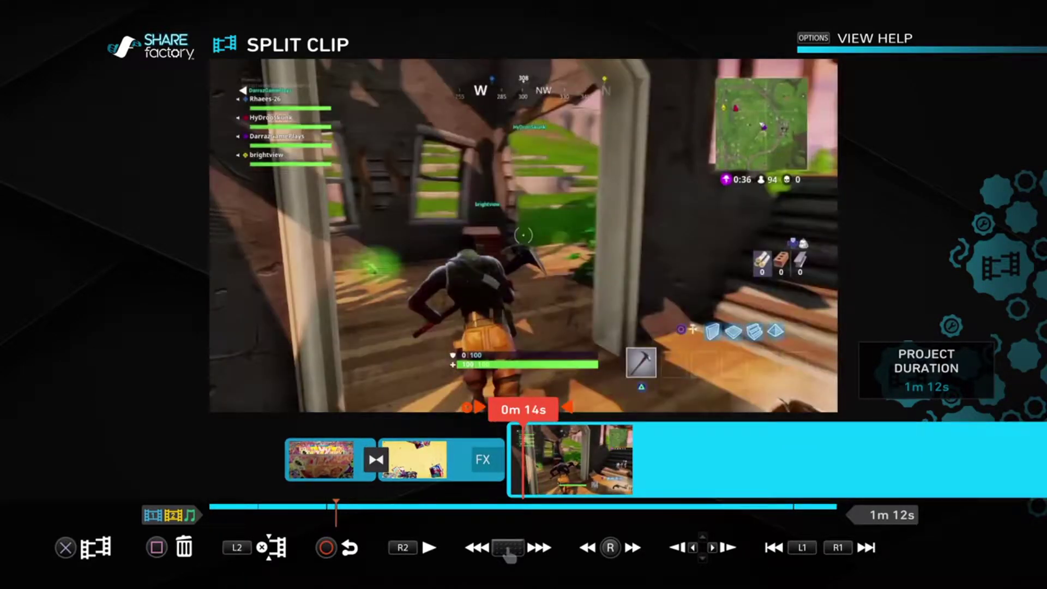
{"action": "key", "text": "Left"}
{"action": "key", "text": "Right"}
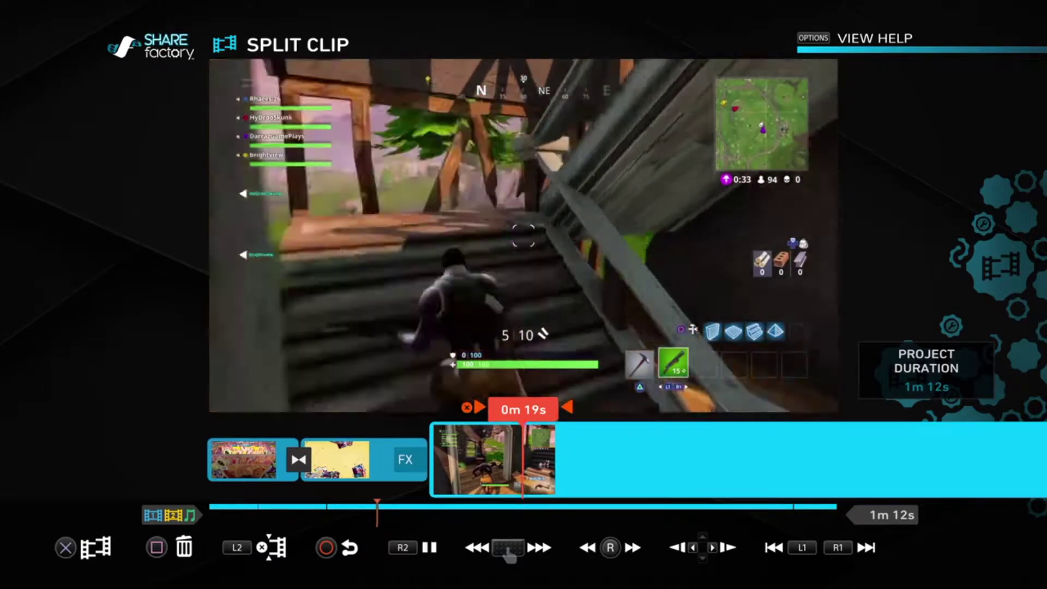
{"action": "key", "text": "Return"}
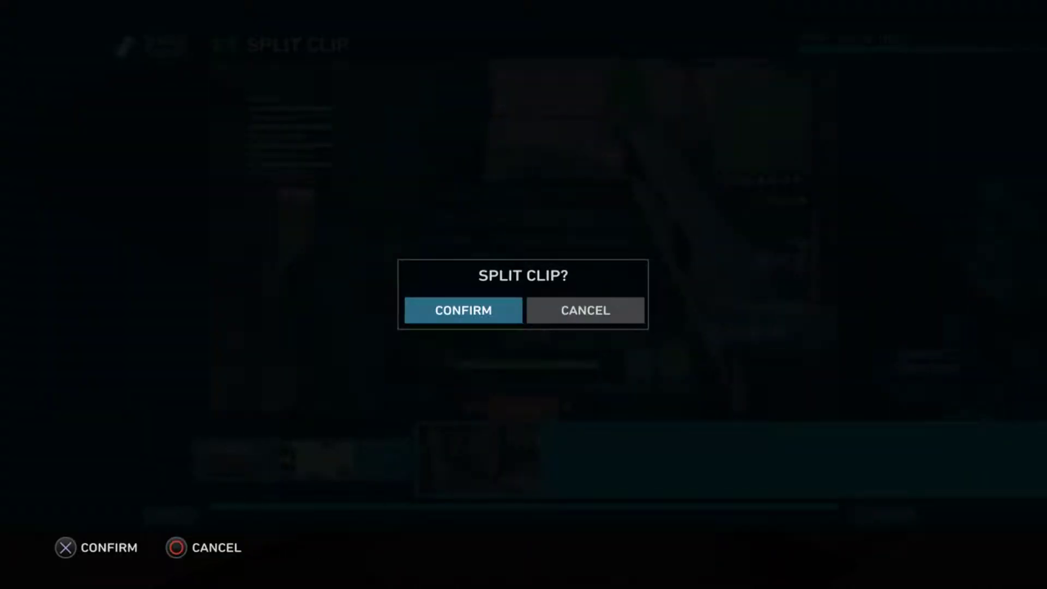
{"action": "key", "text": "Return"}
Split the second part of the gameplay clip at 0m 30s
{"action": "key", "text": "Left"}
{"action": "key", "text": "Right"}
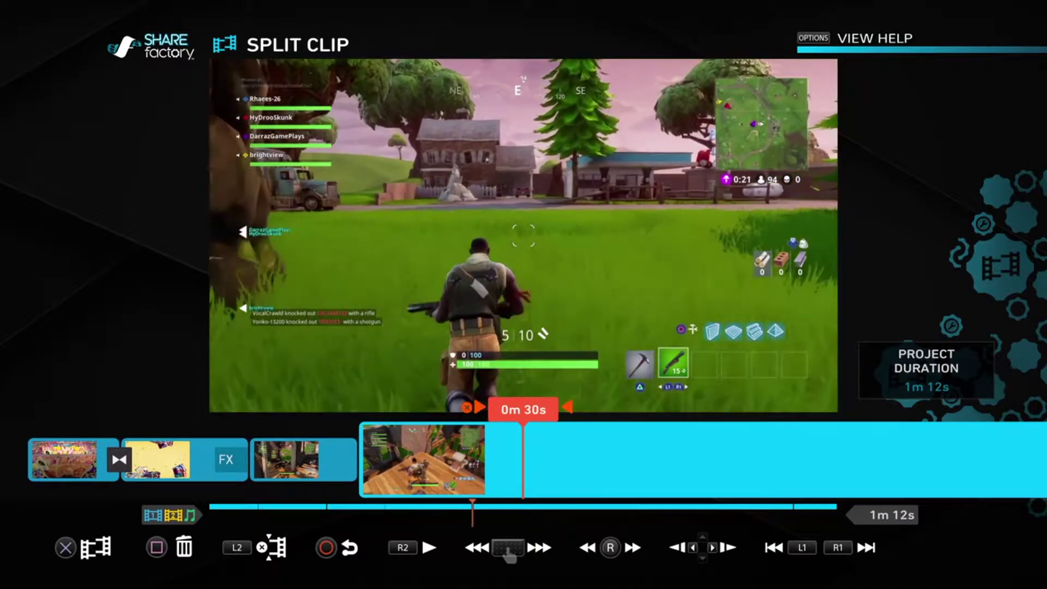
{"action": "key", "text": "Return"}
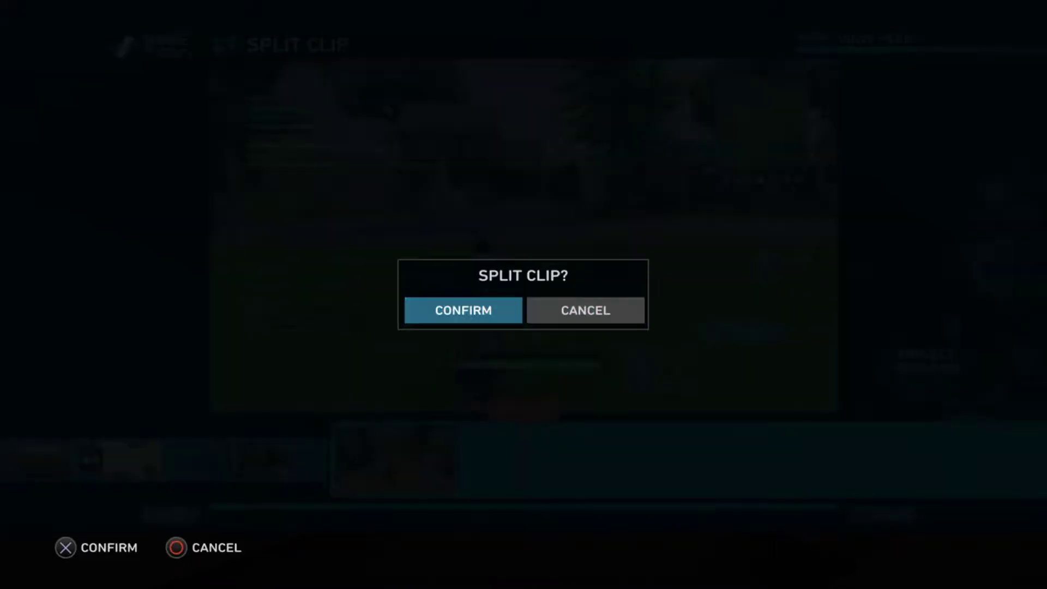
{"action": "key", "text": "Return"}
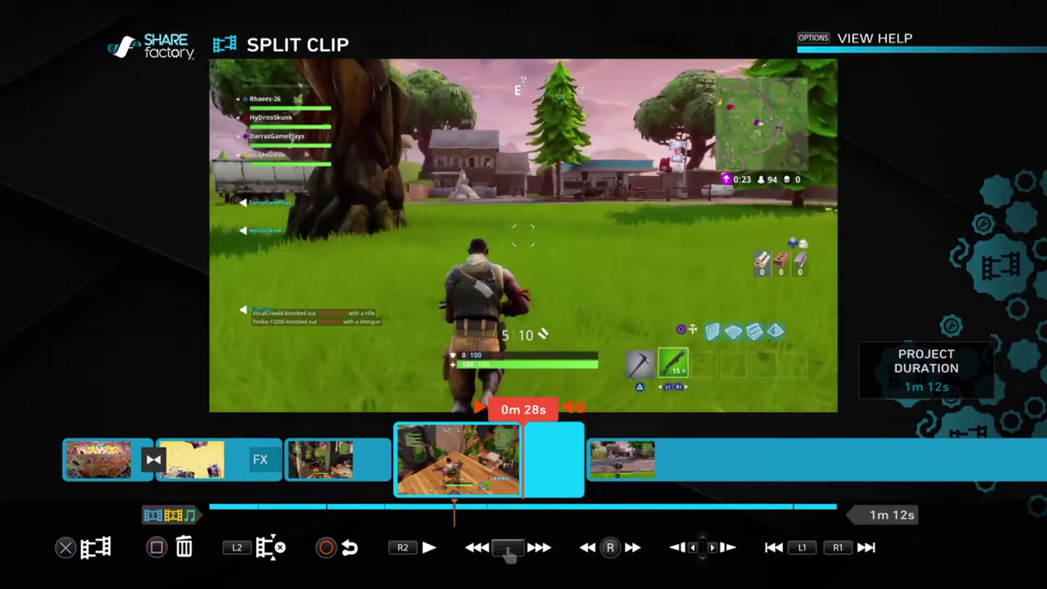
Delete the middle gameplay segment between the two splits
{"action": "key", "text": "Delete"}
{"action": "key", "text": "Left"}
{"action": "key", "text": "Return"}
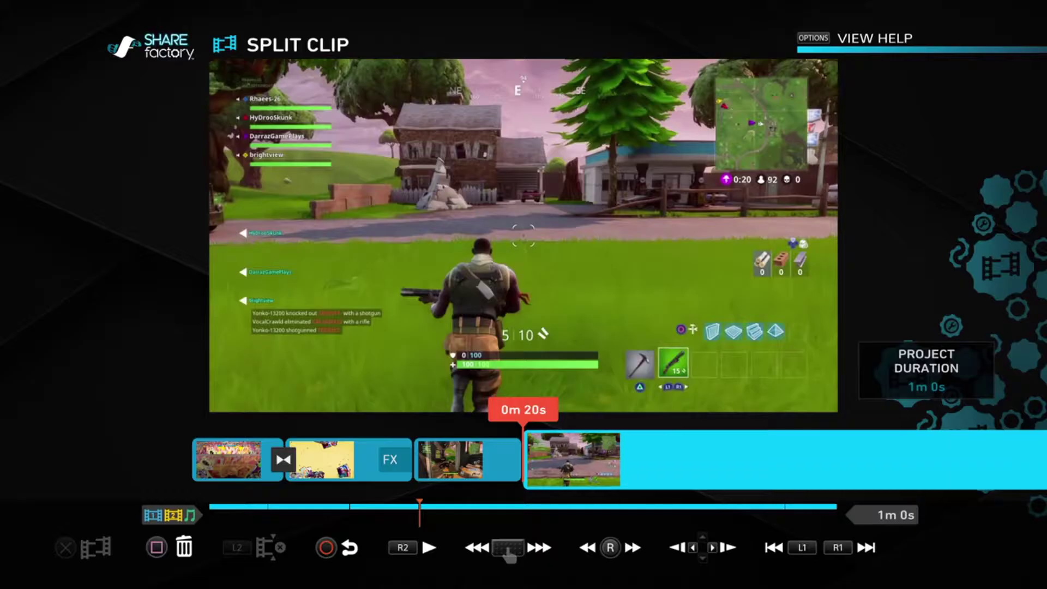
Play the timeline across the cut between the two remaining gameplay clips and leave Split Clip mode
{"action": "key", "text": "Left"}
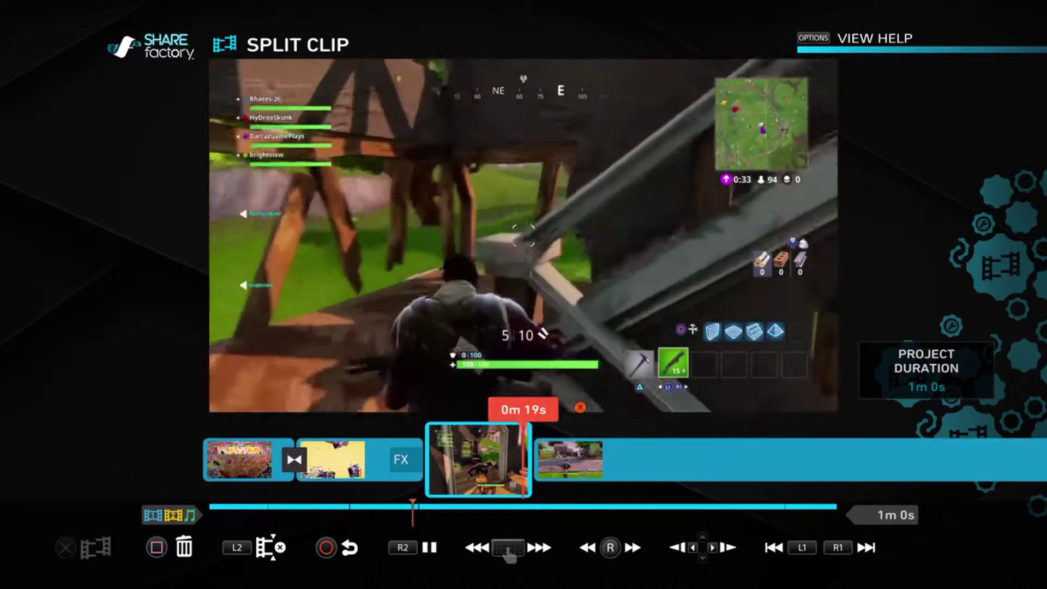
{"action": "key", "text": "Right"}
{"action": "key", "text": "Right"}
{"action": "key", "text": "Left"}
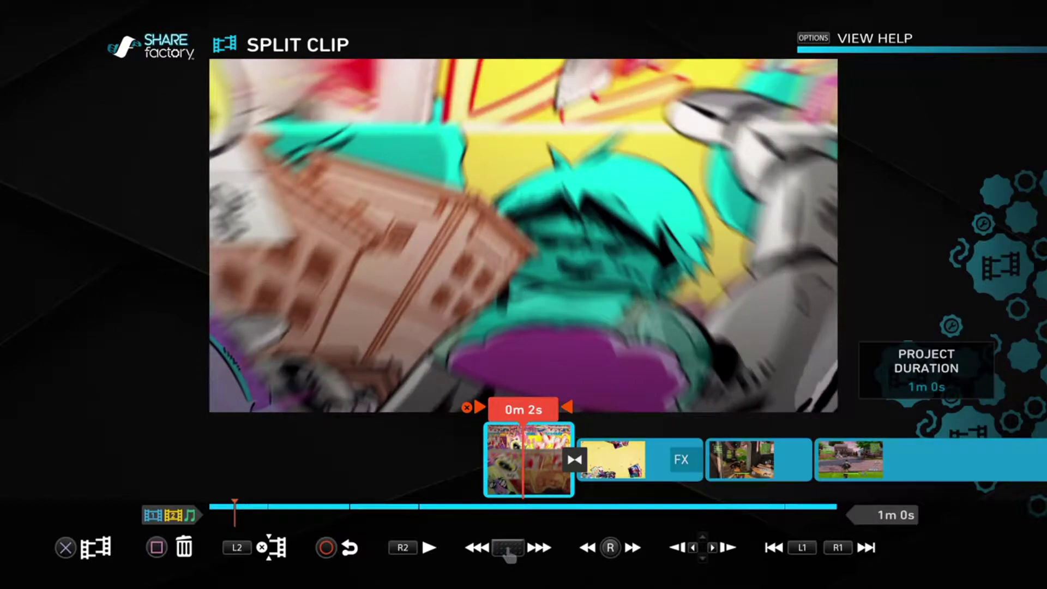
{"action": "key", "text": "Delete"}
{"action": "key", "text": "Escape"}
{"action": "key", "text": "Escape"}
{"action": "key", "text": "s"}
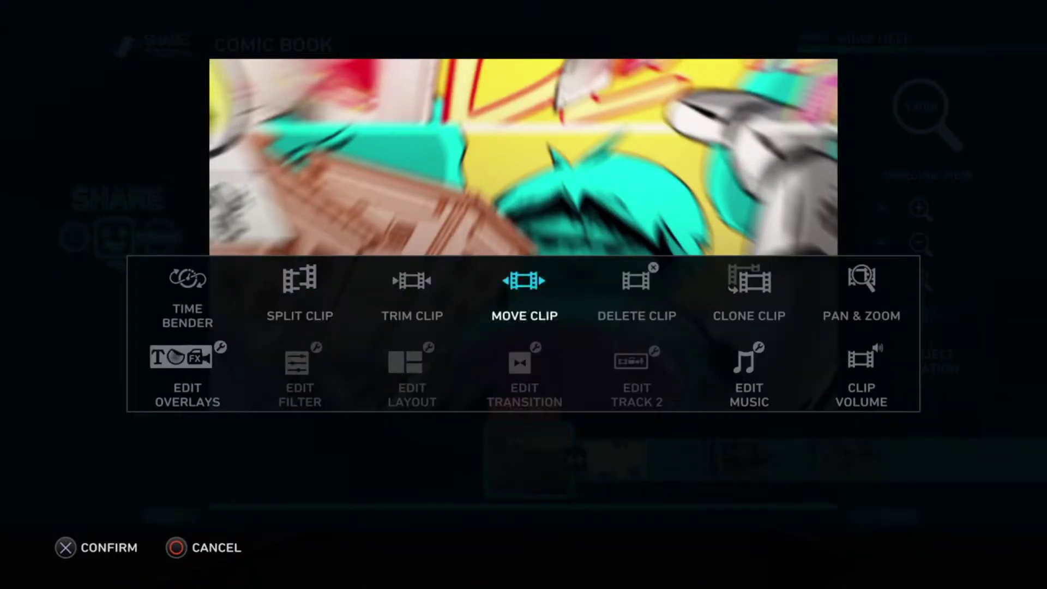
{"action": "key", "text": "Return"}
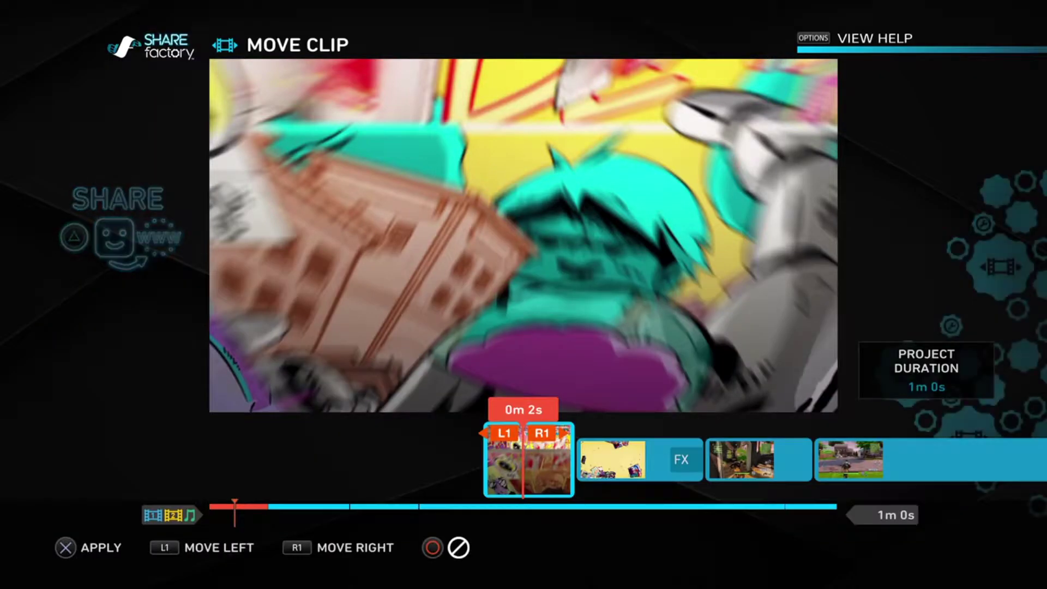
{"action": "key", "text": "Escape"}
{"action": "key", "text": "Right"}
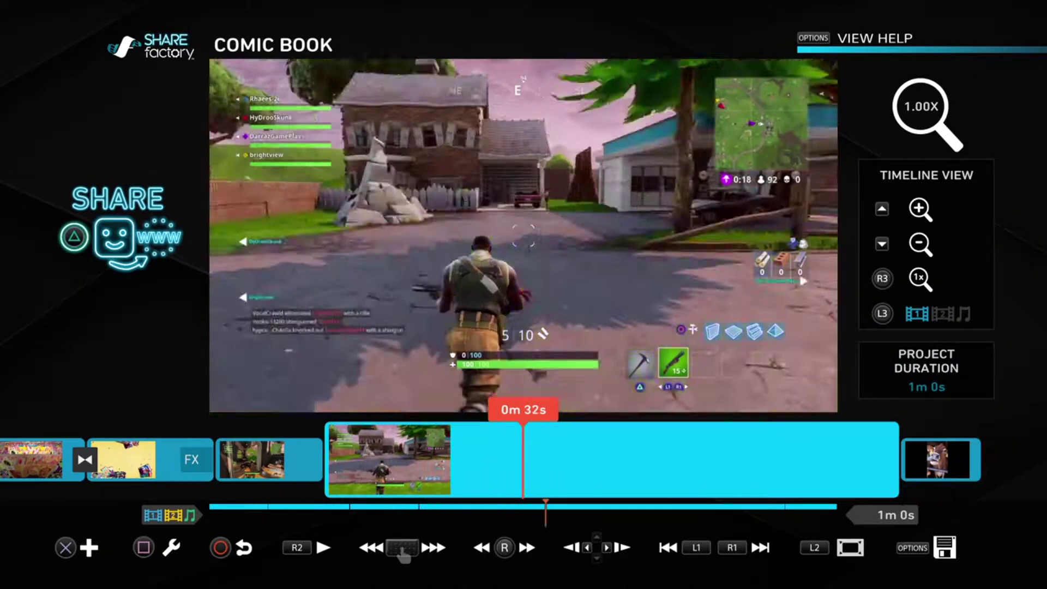
{"action": "key", "text": "Left"}
{"action": "key", "text": "Right"}
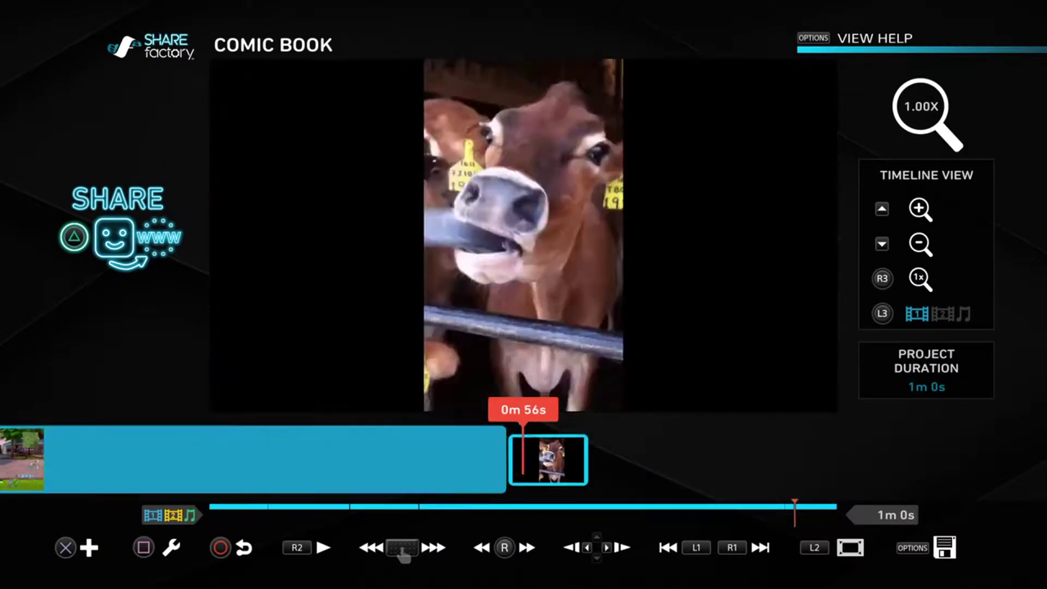
{"action": "key", "text": "Left"}
{"action": "key", "text": "Left"}
{"action": "key", "text": "Return"}
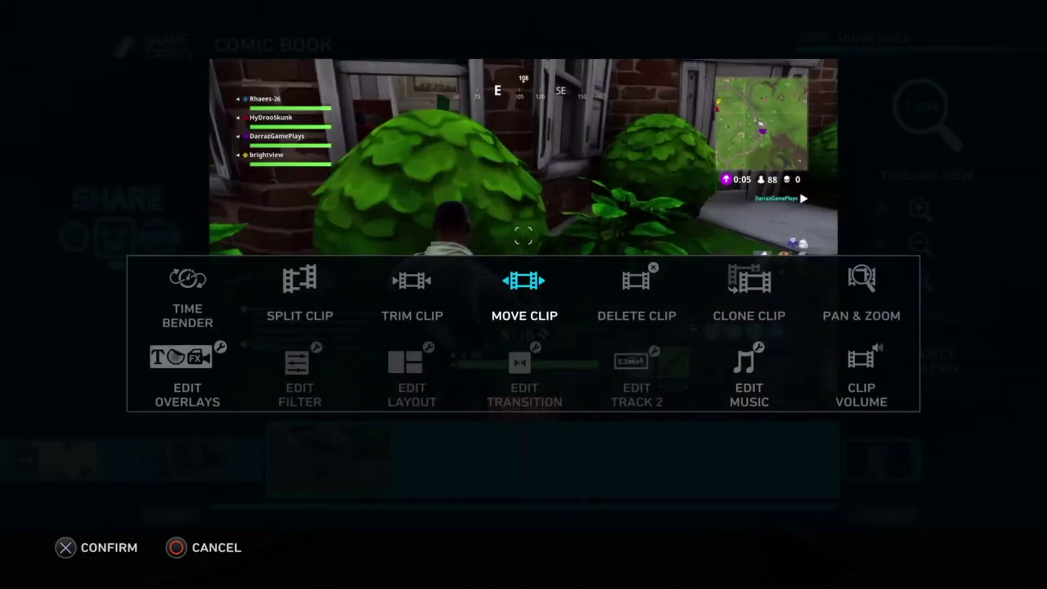
{"action": "key", "text": "Left"}
{"action": "key", "text": "Return"}
{"action": "key", "text": "Left"}
{"action": "key", "text": "Right"}
{"action": "key", "text": "Right"}
{"action": "key", "text": "Escape"}
Move the cow clip between the short and the long gameplay clips and play it there
{"action": "key", "text": "Right"}
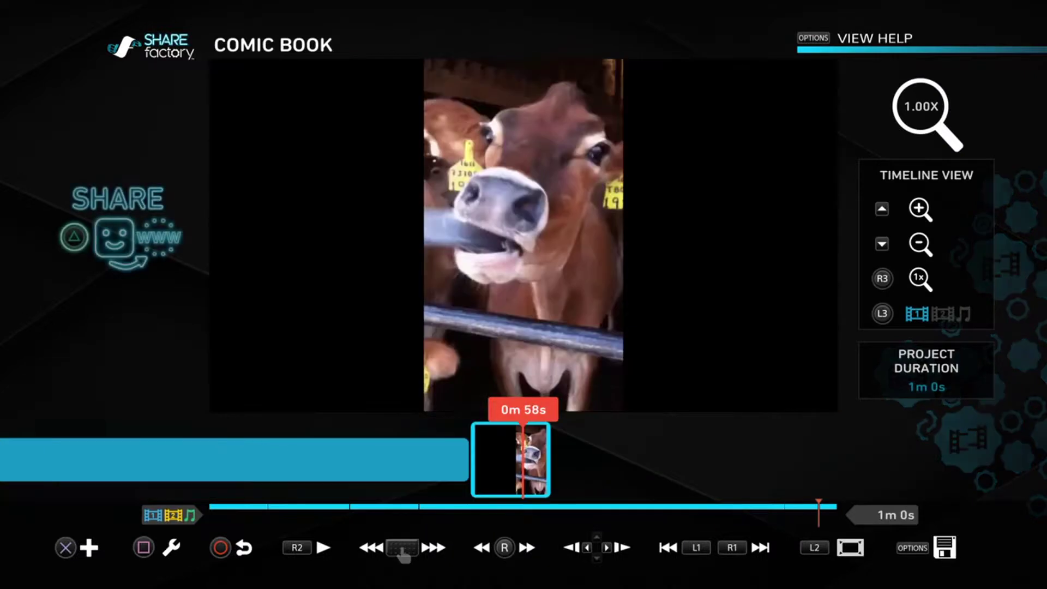
{"action": "key", "text": "Return"}
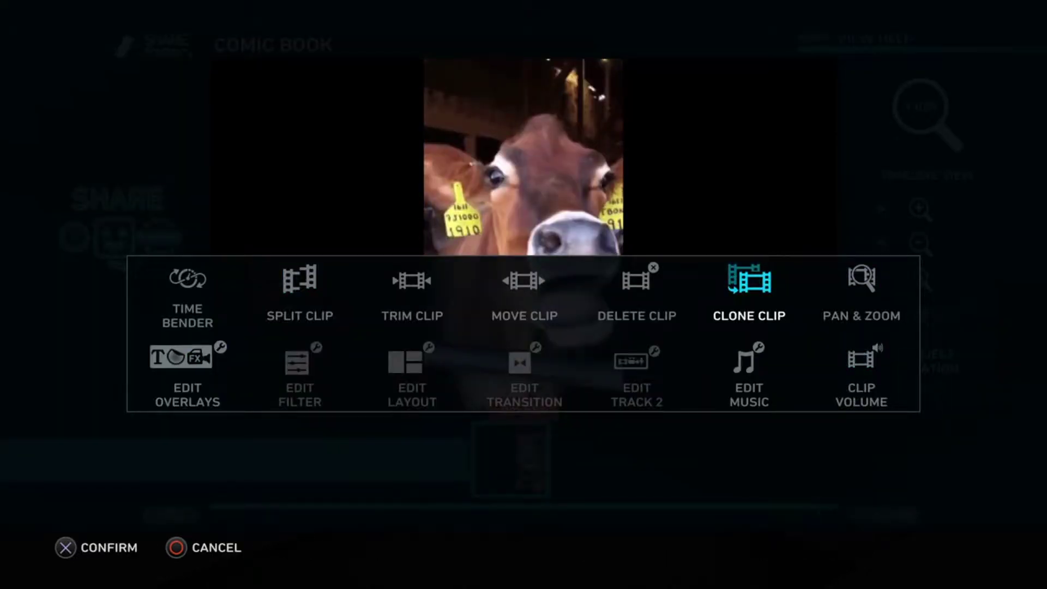
{"action": "key", "text": "Return"}
{"action": "key", "text": "Left"}
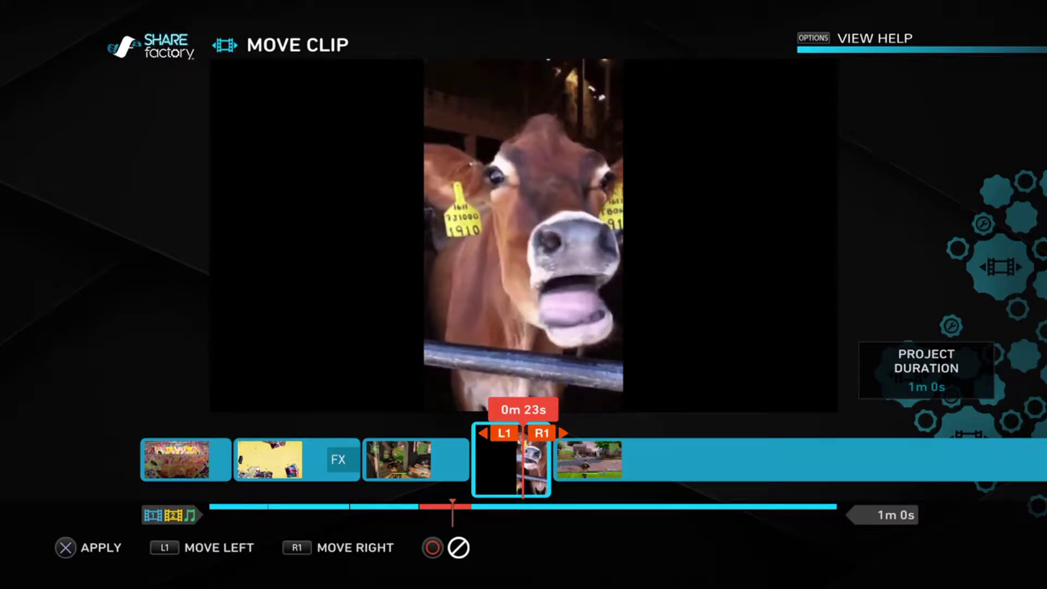
{"action": "key", "text": "Return"}
{"action": "key", "text": "Left"}
{"action": "key", "text": "space"}
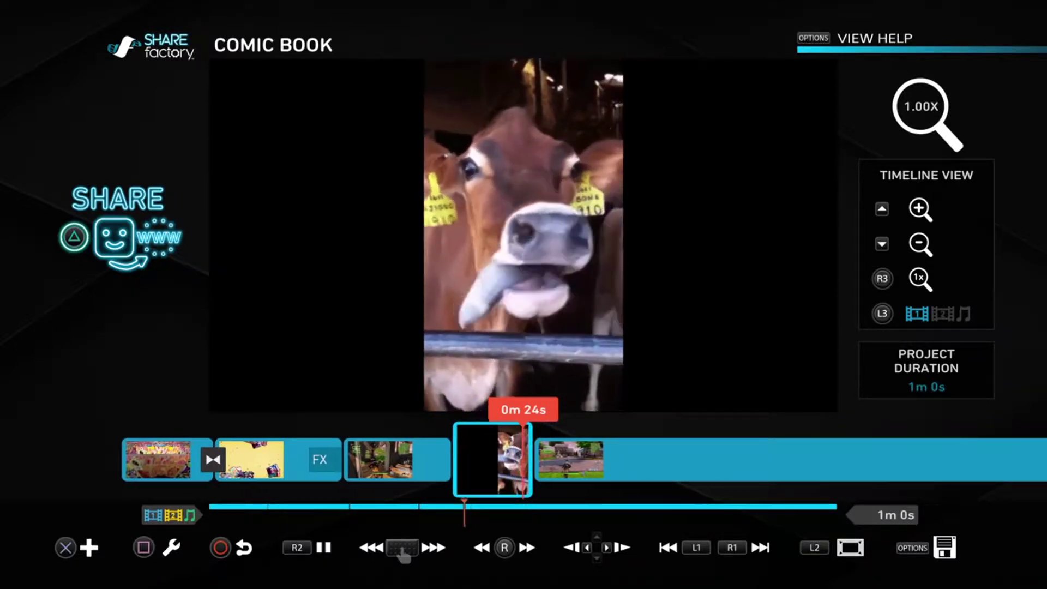
Move the cow clip back to the end of the timeline, after the long gameplay clip
{"action": "key", "text": "Left"}
{"action": "key", "text": "e"}
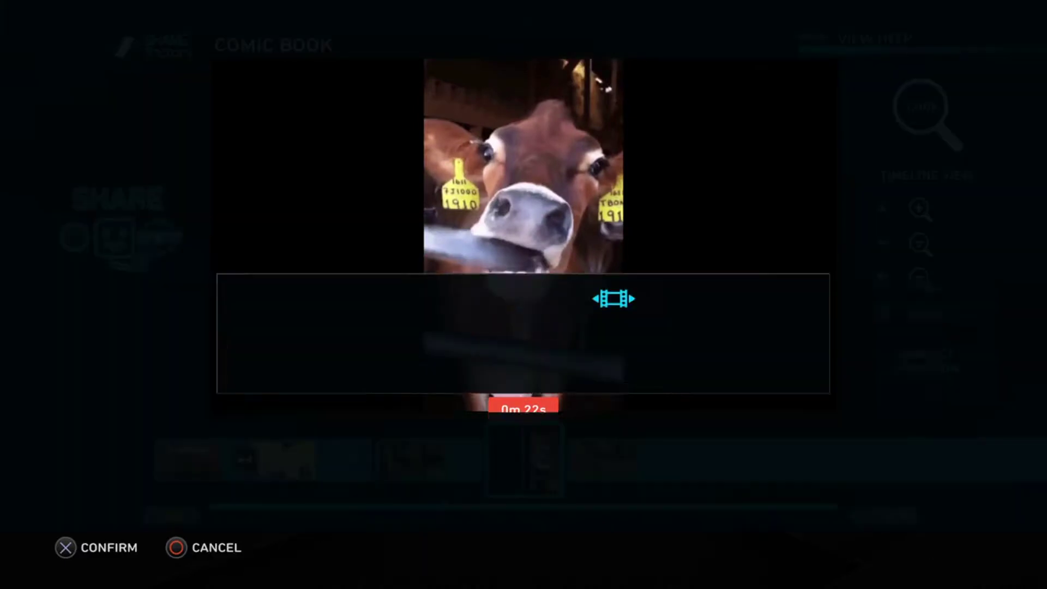
{"action": "key", "text": "Return"}
{"action": "key", "text": "Right"}
{"action": "key", "text": "Return"}
{"action": "key", "text": "Left"}
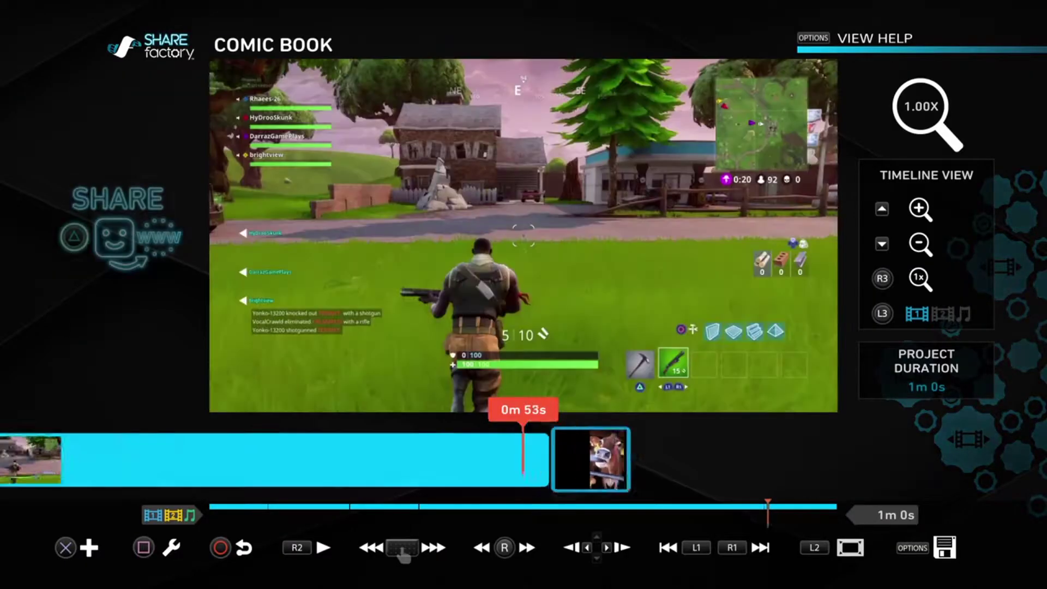
Clone the short gameplay clip that follows the COMIC BOOK title clip
{"action": "key", "text": "Left"}
{"action": "key", "text": "e"}
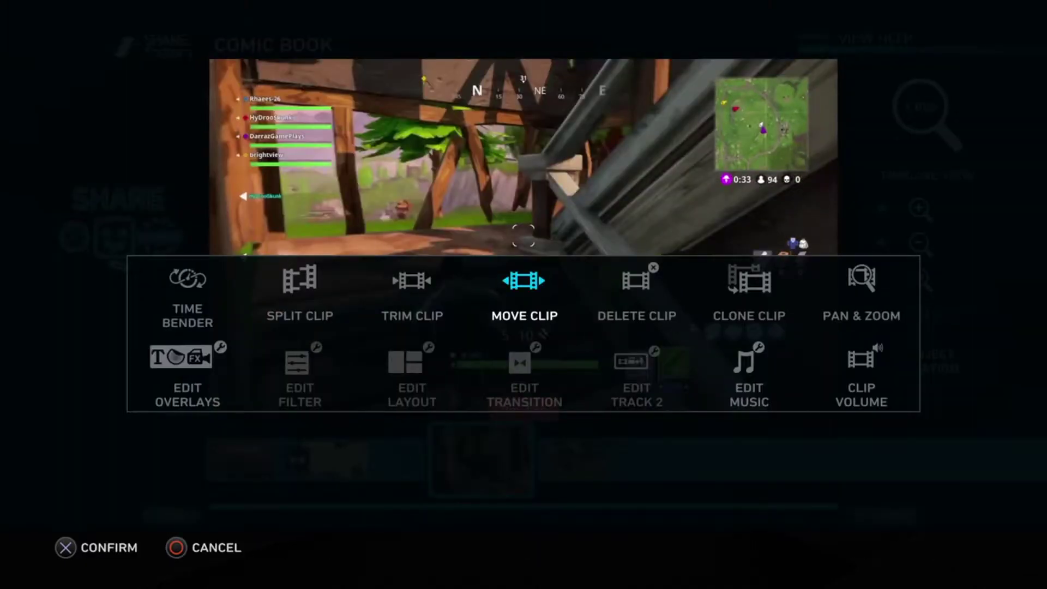
{"action": "key", "text": "Escape"}
{"action": "key", "text": "Left"}
{"action": "key", "text": "e"}
{"action": "key", "text": "Right"}
{"action": "key", "text": "Return"}
{"action": "key", "text": "Right"}
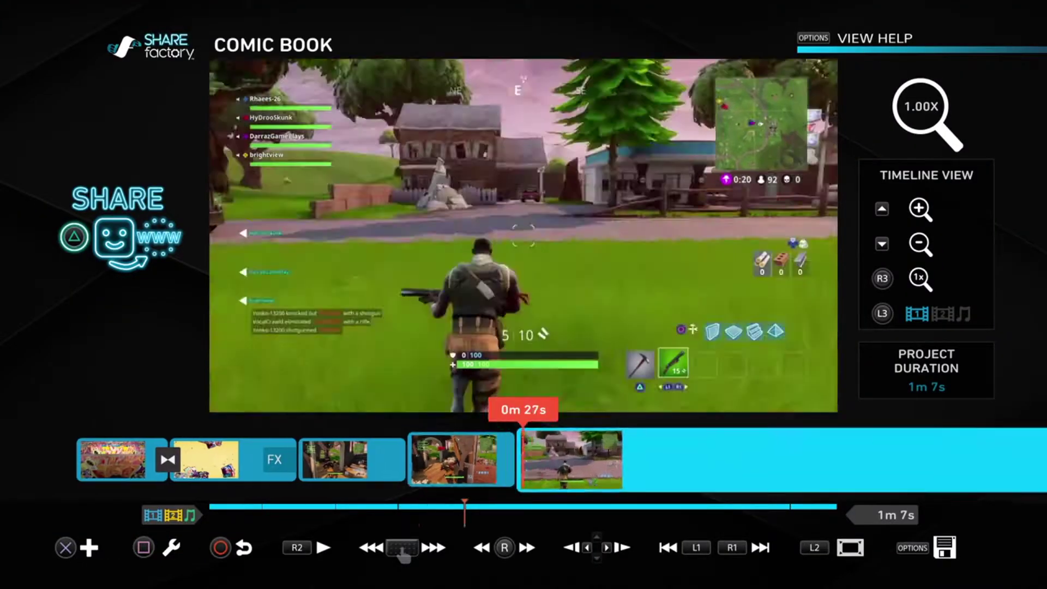
Play the short gameplay clip and its clone for comparison and delete the clone
{"action": "key", "text": "Left"}
{"action": "key", "text": "space"}
{"action": "key", "text": "Left"}
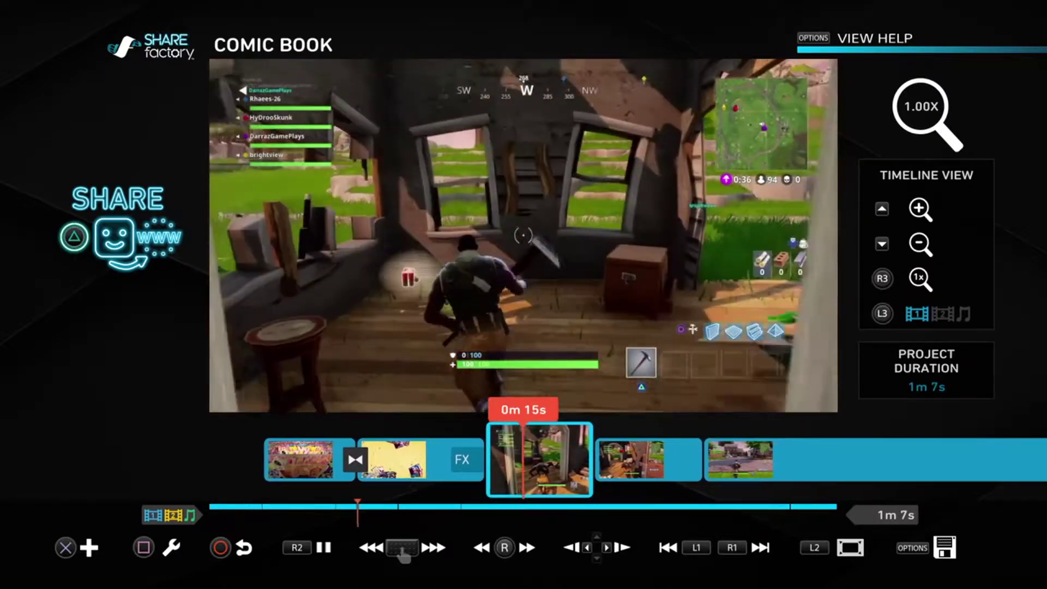
{"action": "key", "text": "Right"}
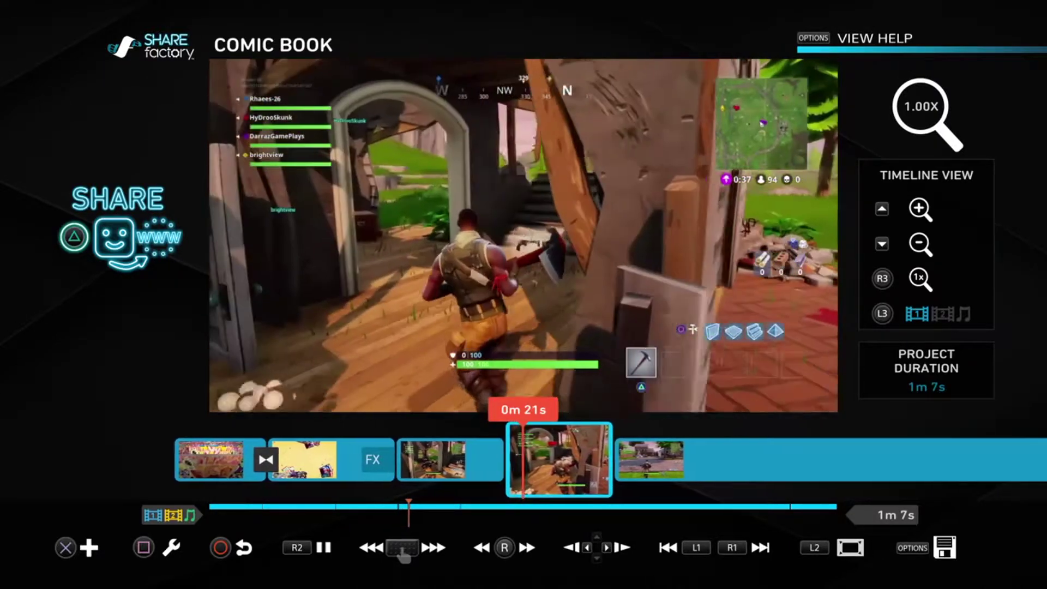
{"action": "key", "text": "Return"}
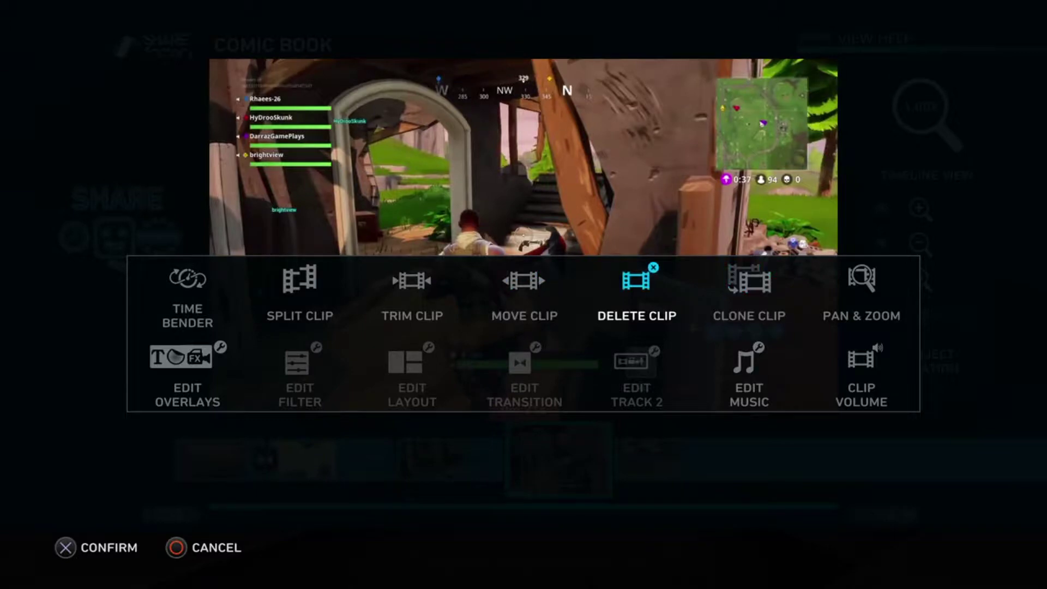
{"action": "key", "text": "Left"}
{"action": "key", "text": "Return"}
Split the short gameplay clip at 0m 15s, at the frame where the character faces the staircase
{"action": "key", "text": "Left"}
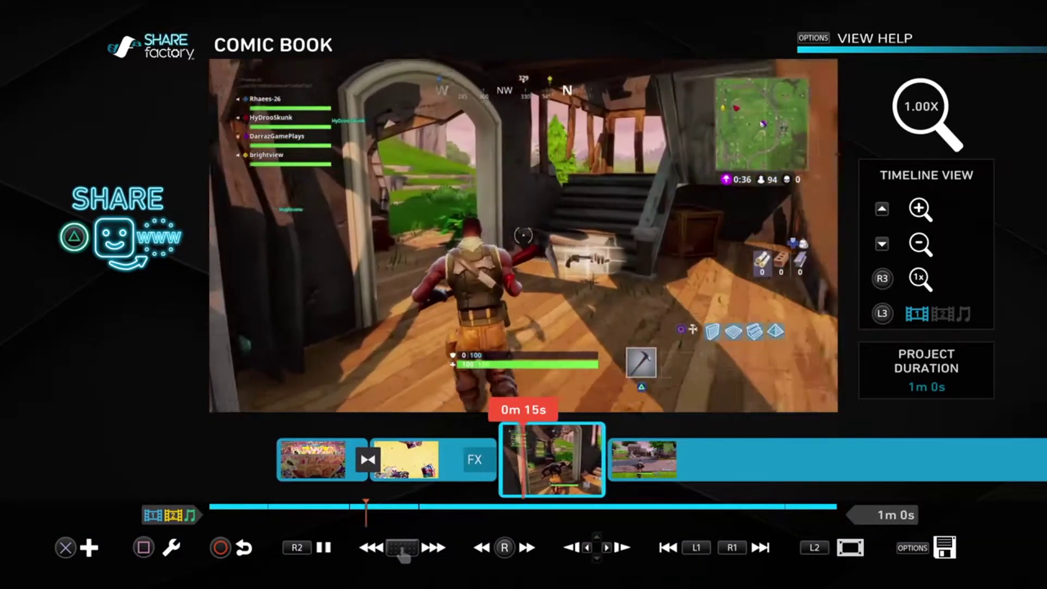
{"action": "key", "text": "Return"}
{"action": "key", "text": "Return"}
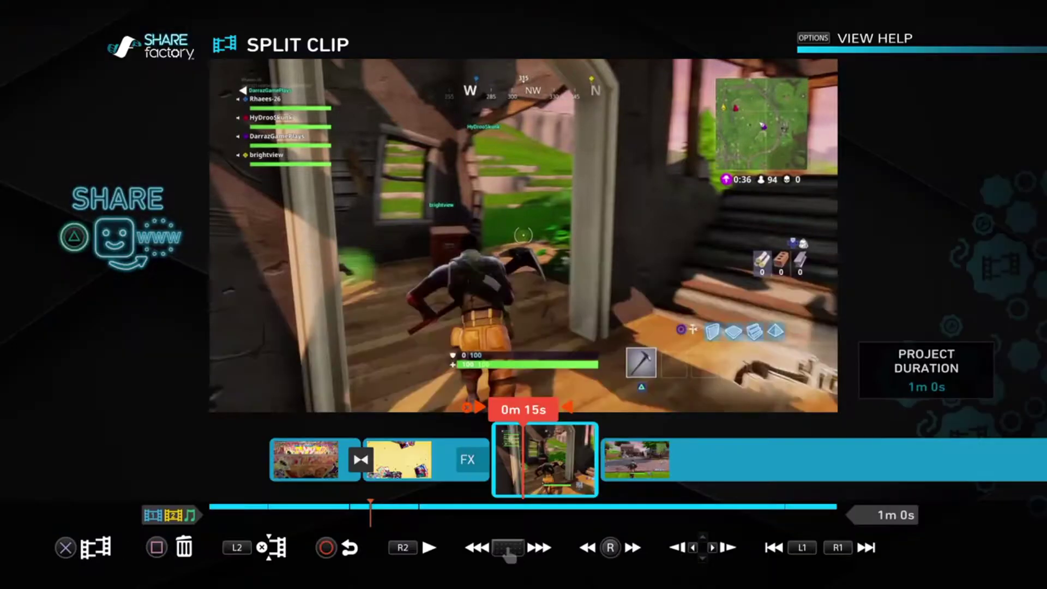
{"action": "key", "text": "Left"}
{"action": "key", "text": "Right"}
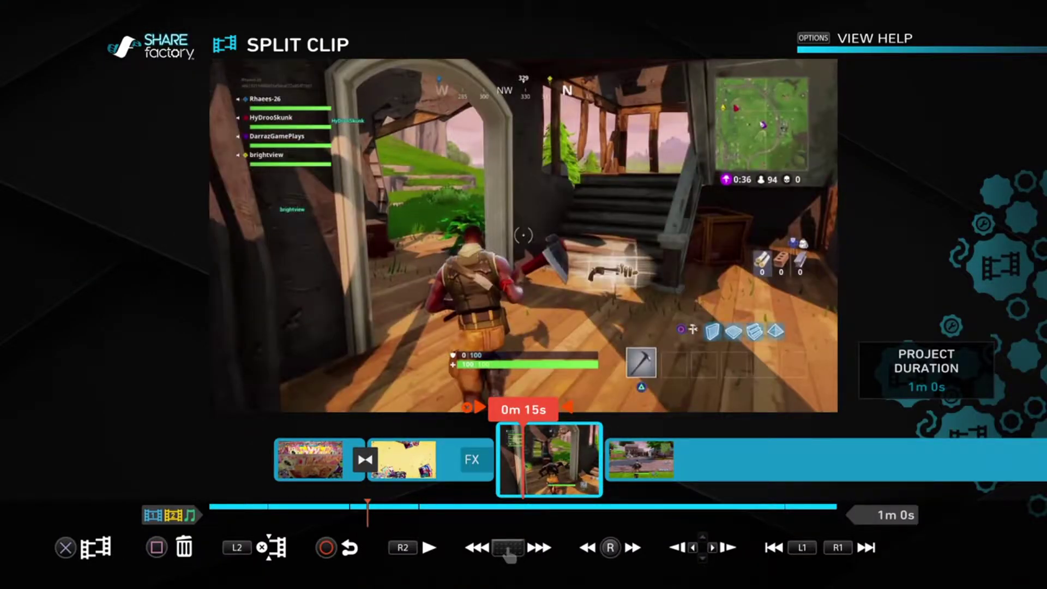
{"action": "key", "text": "Right"}
{"action": "key", "text": "Left"}
{"action": "key", "text": "Left"}
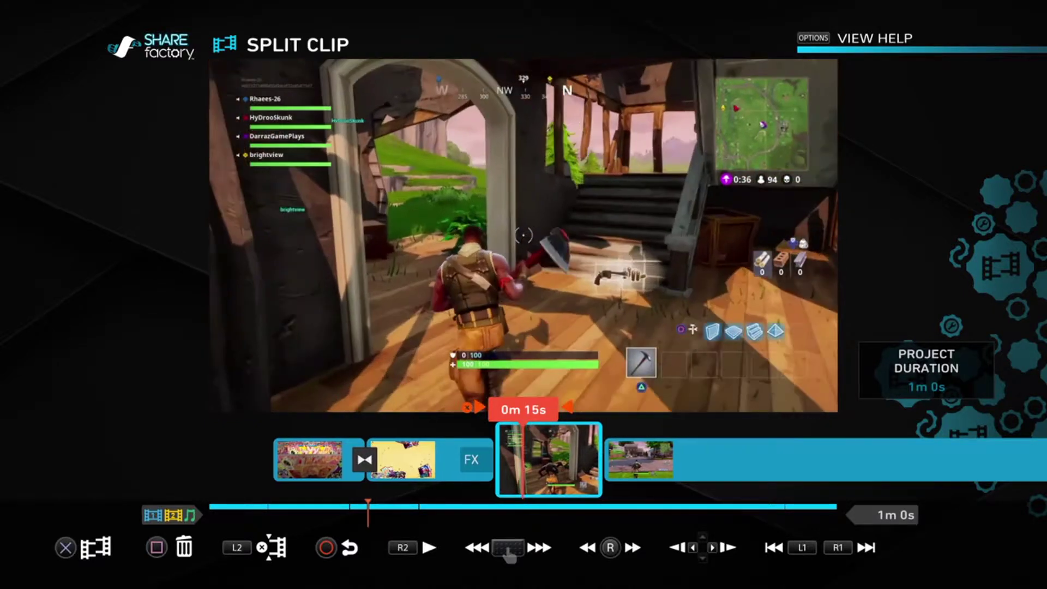
{"action": "key", "text": "Return"}
{"action": "key", "text": "Return"}
Split the remaining part of the short gameplay clip at 0m 17s to isolate a brief middle segment
{"action": "key", "text": "Left"}
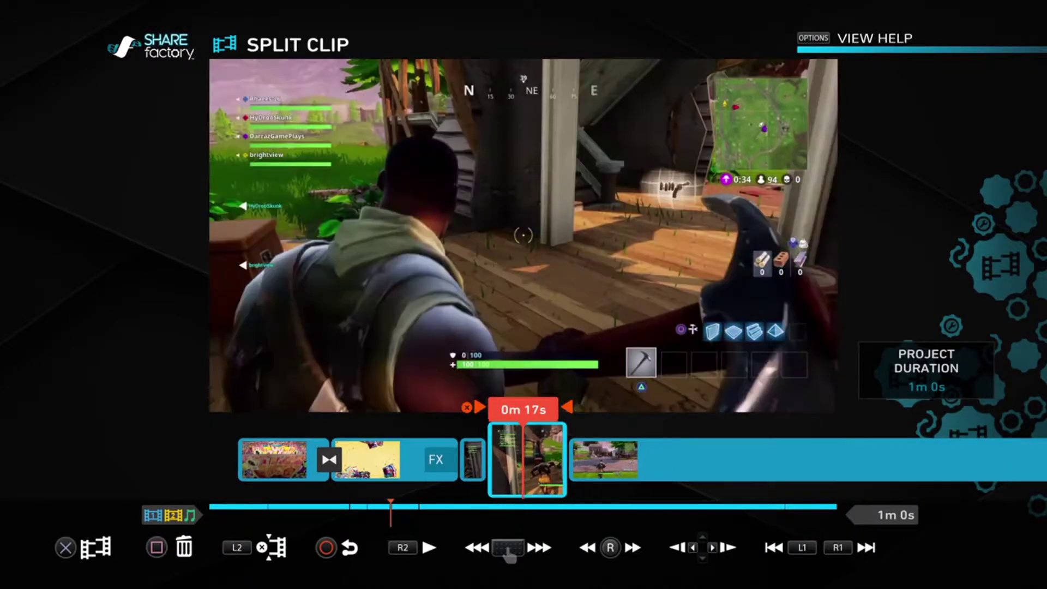
{"action": "key", "text": "Return"}
{"action": "key", "text": "Return"}
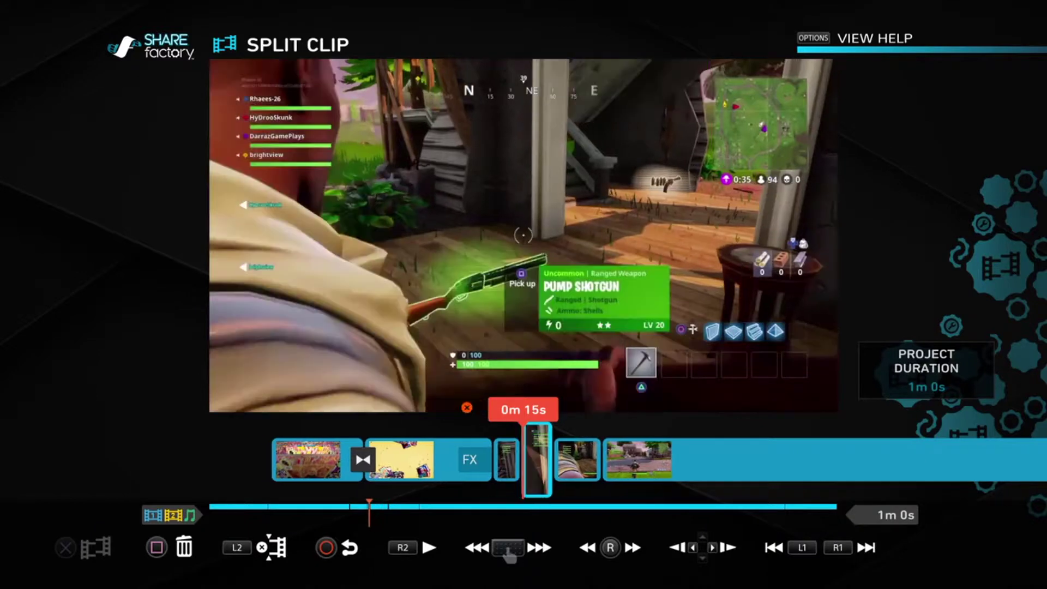
Zoom the brief middle gameplay segment to 295% with Pan & Zoom and play it back
{"action": "key", "text": "Return"}
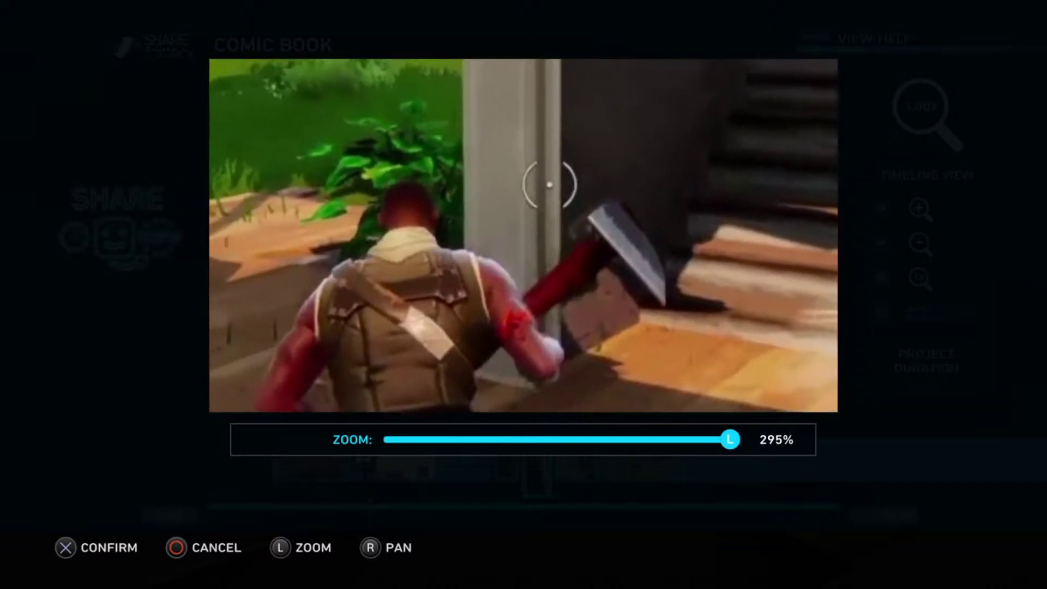
{"action": "key", "text": "Return"}
{"action": "key", "text": "Left"}
{"action": "key", "text": "Right"}
{"action": "key", "text": "space"}
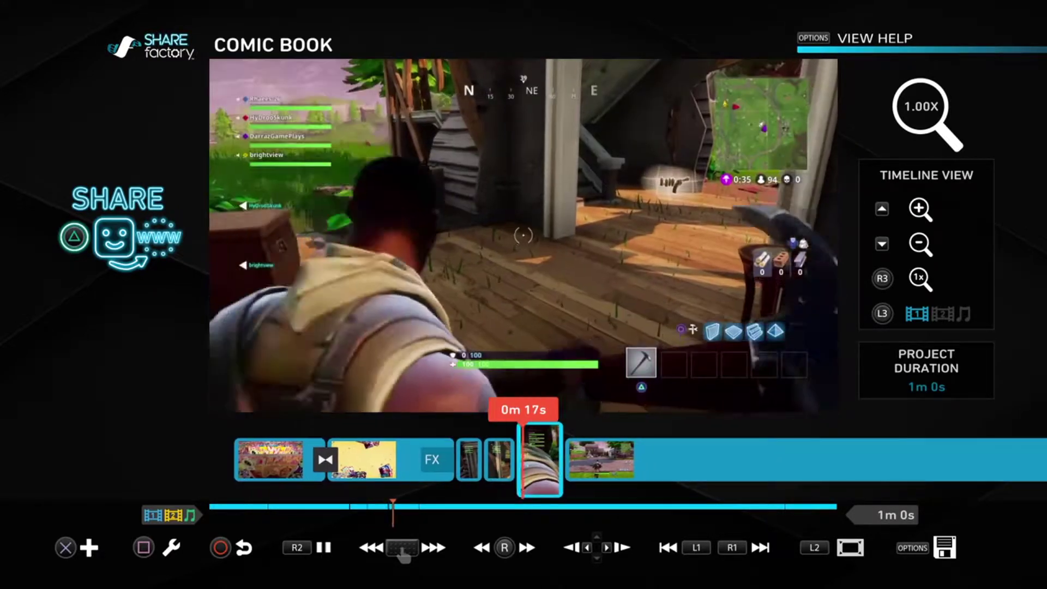
{"action": "key", "text": "Return"}
{"action": "key", "text": "Escape"}
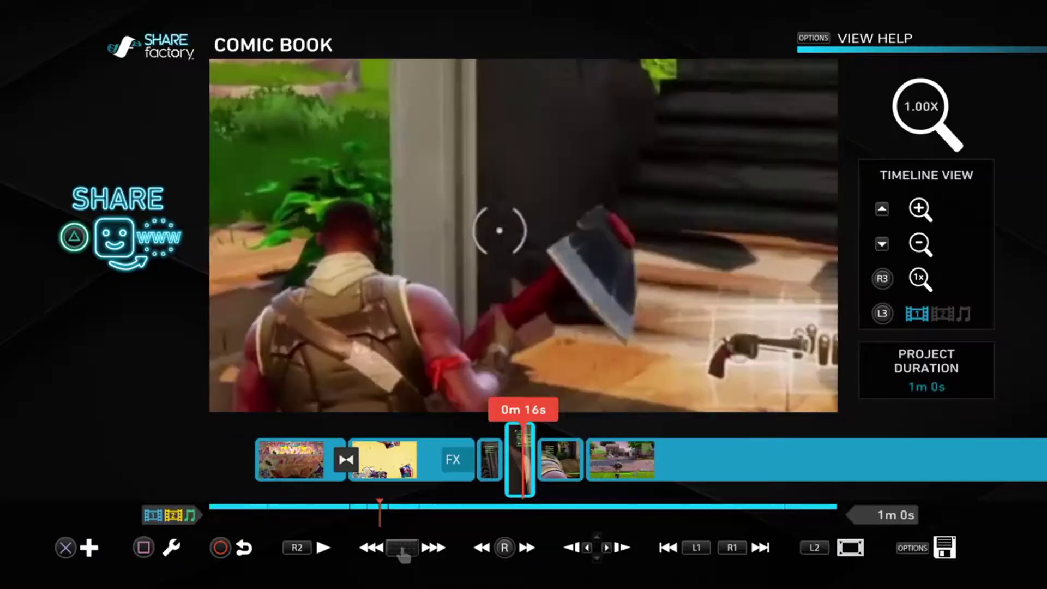
Slow the short gameplay segment after the zoomed one to 1/2 speed with Time Bender
{"action": "key", "text": "Return"}
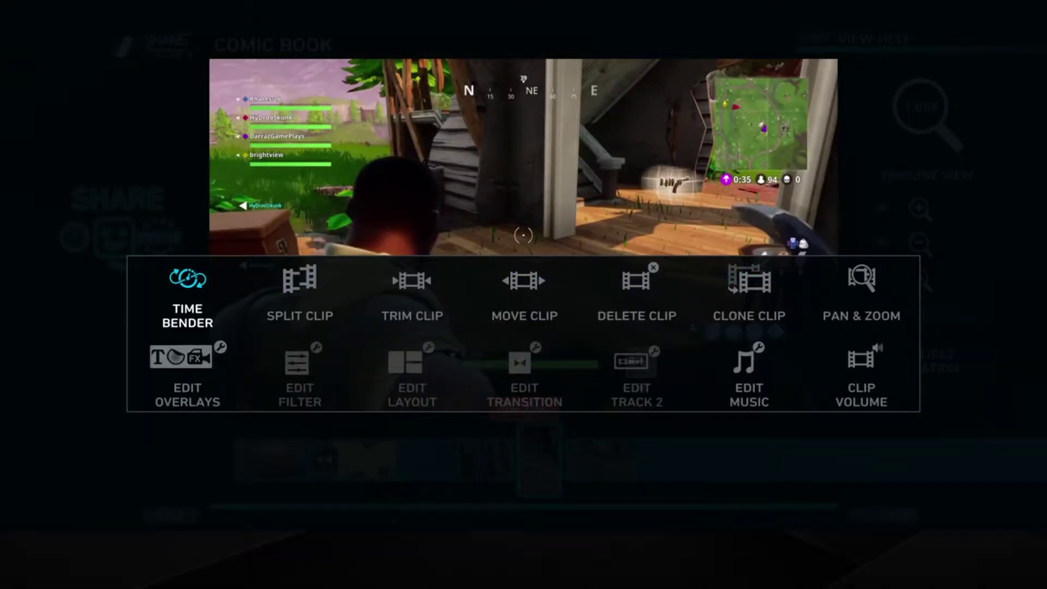
{"action": "key", "text": "Return"}
{"action": "key", "text": "Return"}
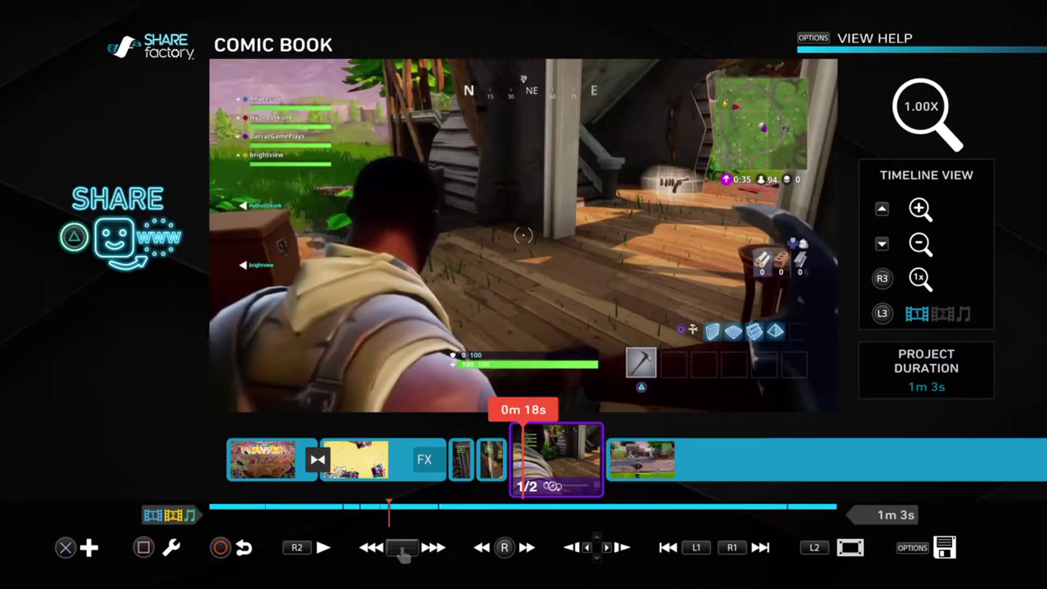
Reset the slowed gameplay segment to 1x play speed in Time Bender
{"action": "key", "text": "Return"}
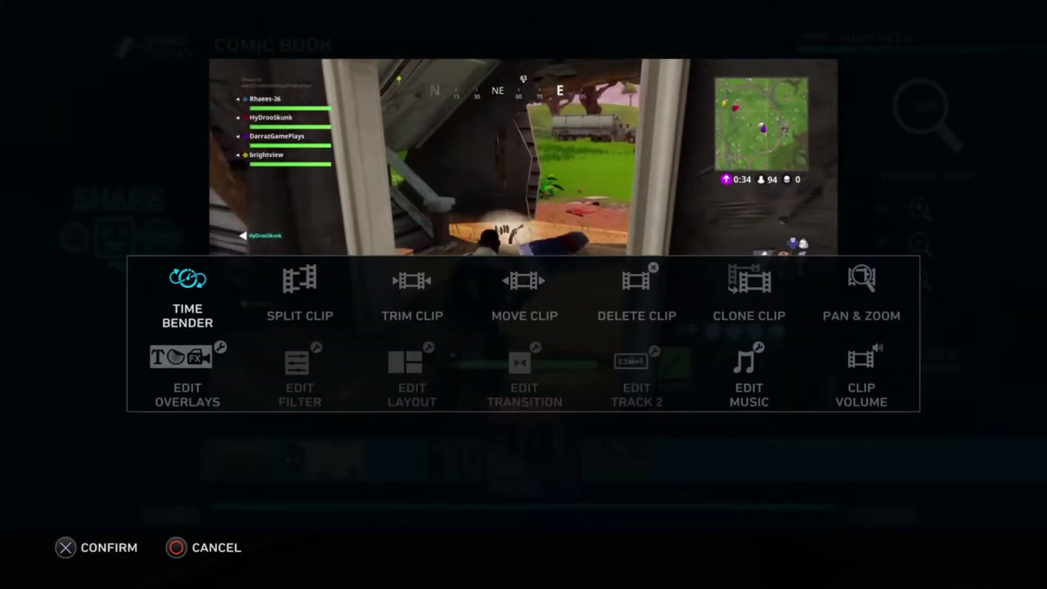
{"action": "key", "text": "Return"}
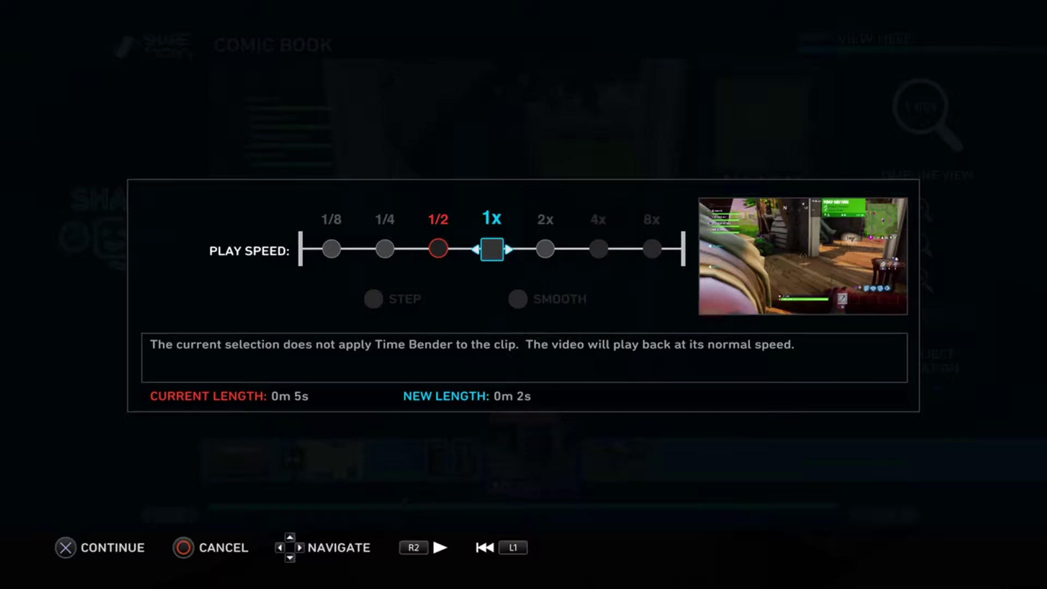
{"action": "key", "text": "Return"}
{"action": "key", "text": "Return"}
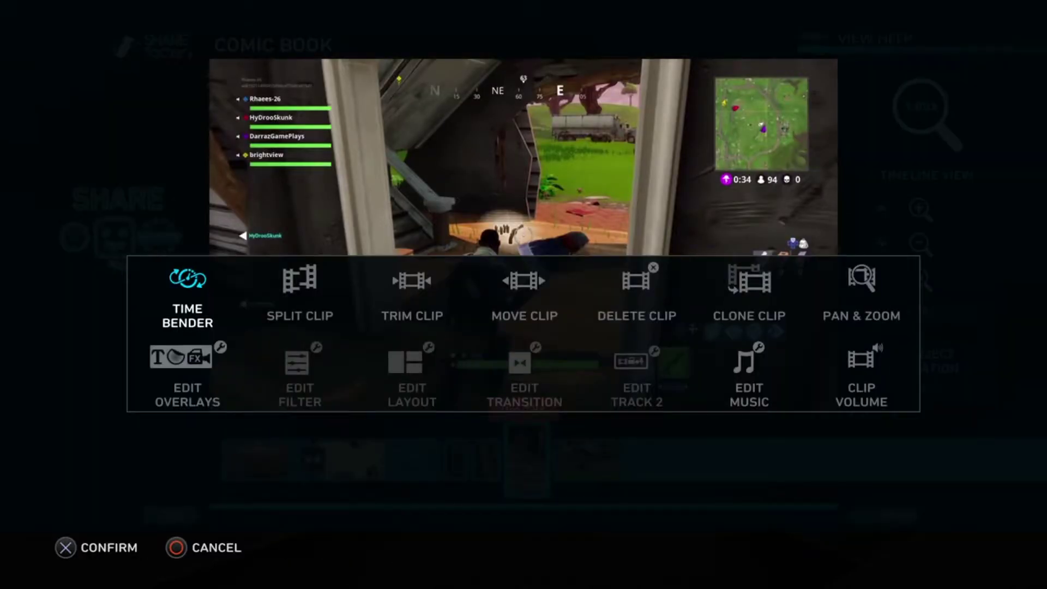
Set the gameplay segment's Time Bender speed to 1/2 with the Smooth option and play the result
{"action": "key", "text": "Return"}
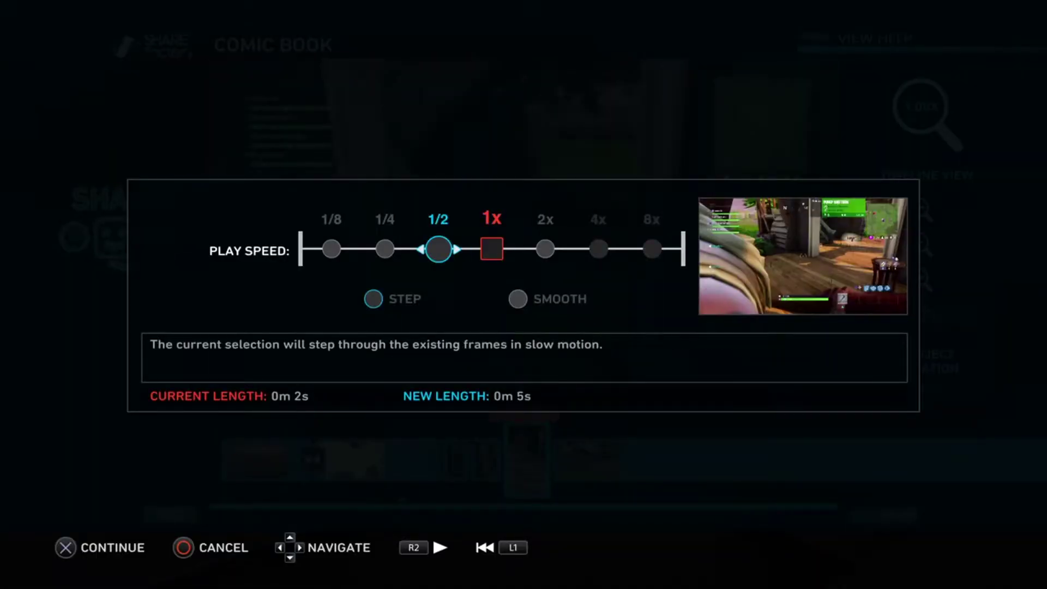
{"action": "key", "text": "Right"}
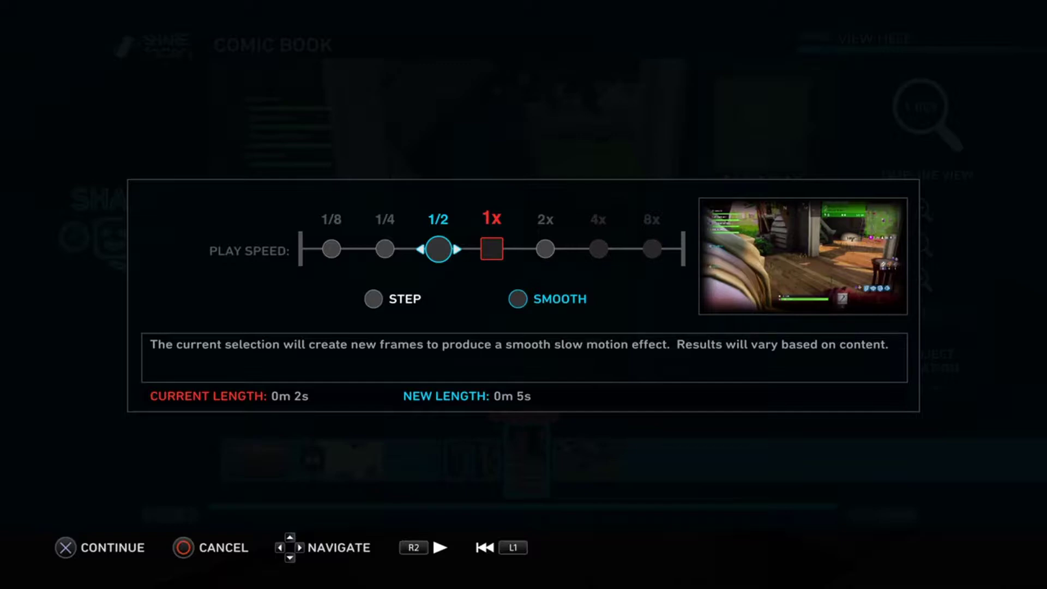
{"action": "key", "text": "Return"}
{"action": "key", "text": "Return"}
{"action": "key", "text": "Escape"}
{"action": "key", "text": "Left"}
{"action": "key", "text": "space"}
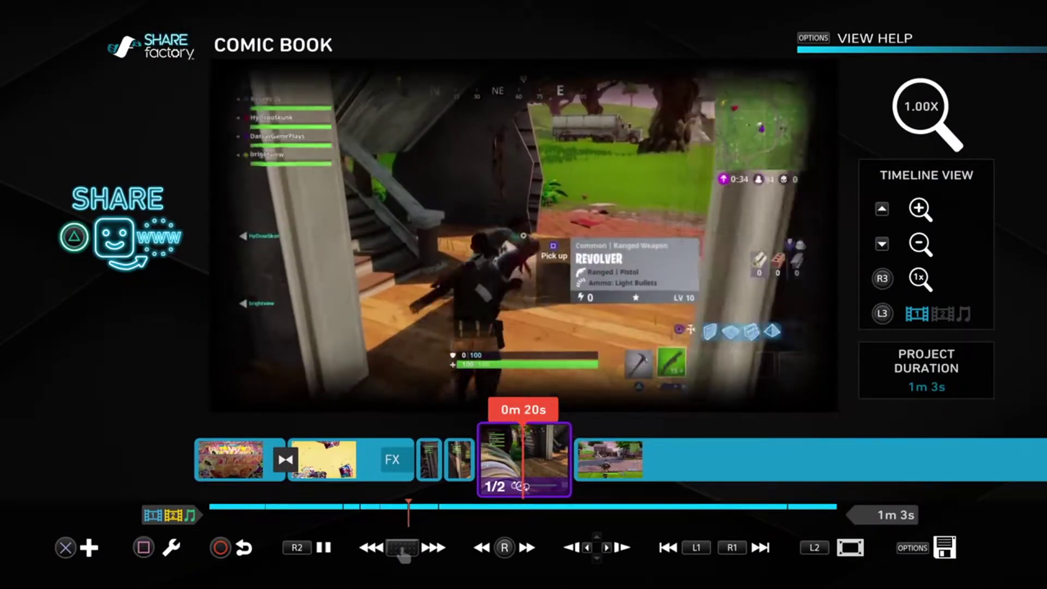
Slow the same gameplay segment to 1/4 speed with smooth Time Bender
{"action": "key", "text": "s"}
{"action": "key", "text": "Return"}
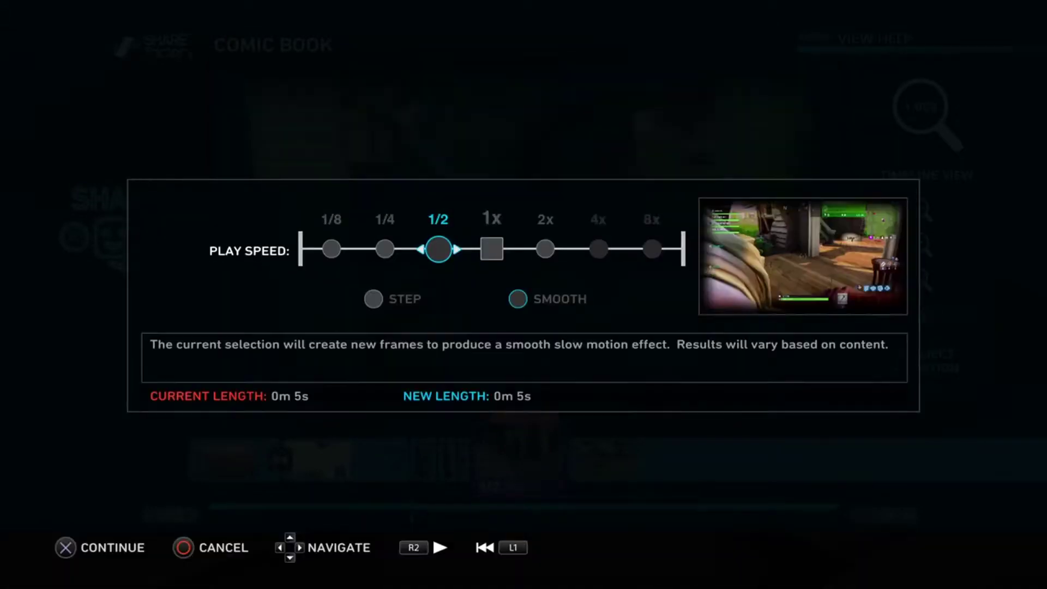
{"action": "key", "text": "Return"}
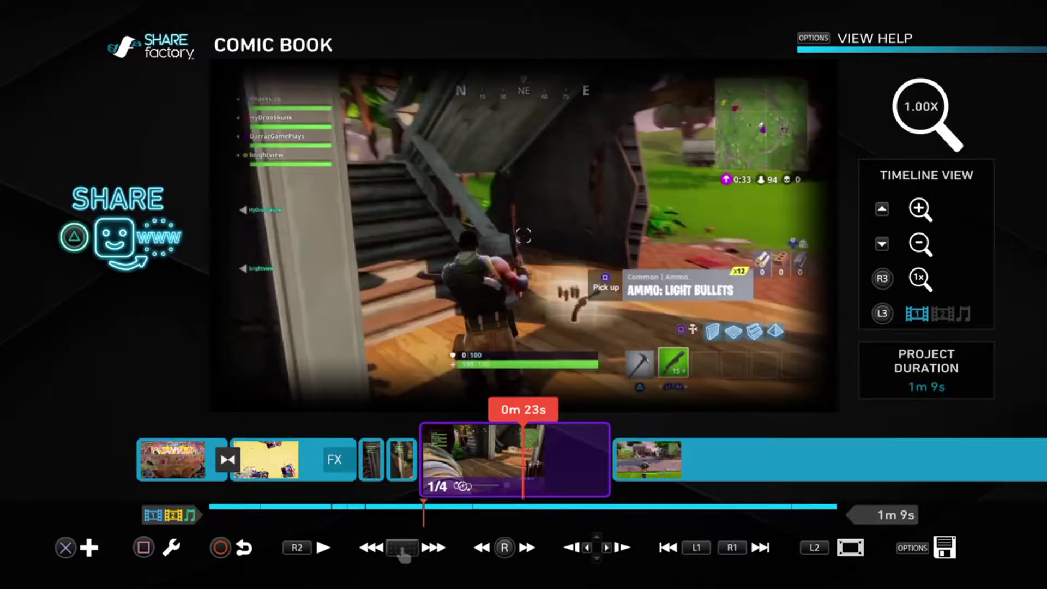
Slow the gameplay segment further to 1/8 speed with smooth Time Bender and play it
{"action": "key", "text": "Return"}
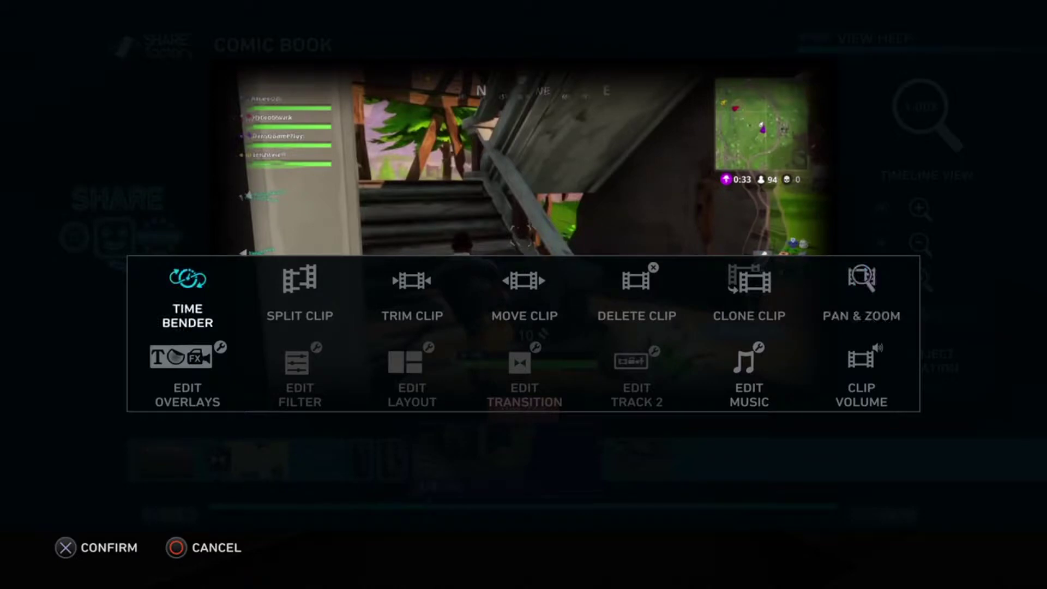
{"action": "key", "text": "Return"}
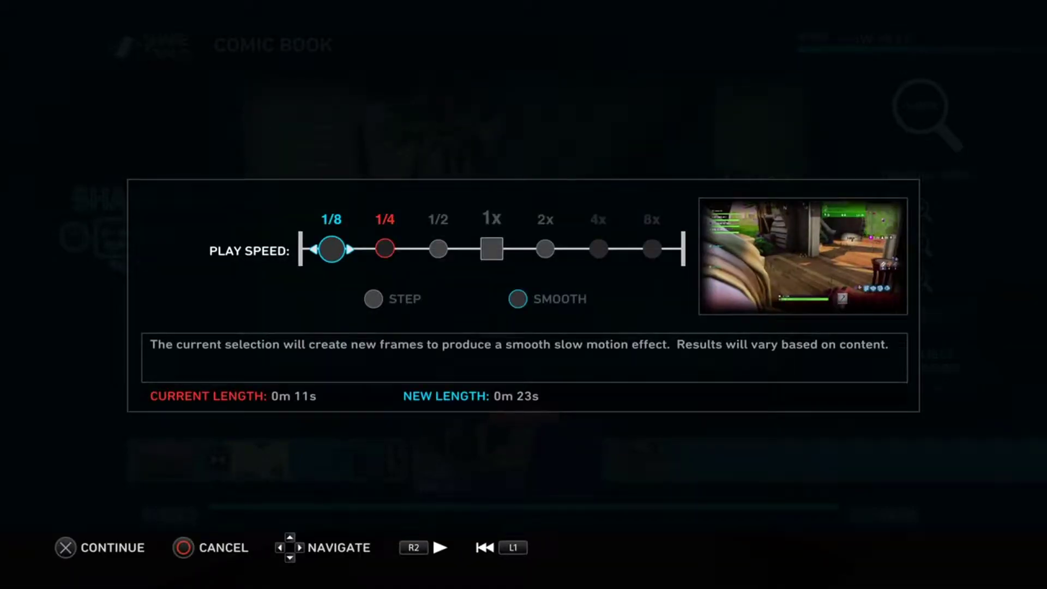
{"action": "key", "text": "Return"}
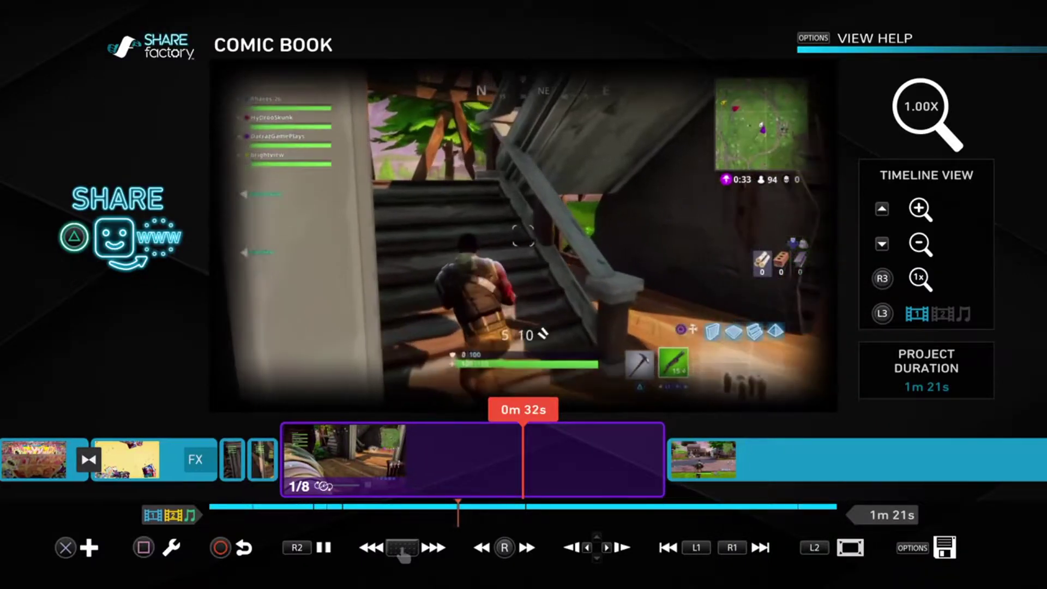
Speed the gameplay segment up to 2x with Time Bender
{"action": "key", "text": "Return"}
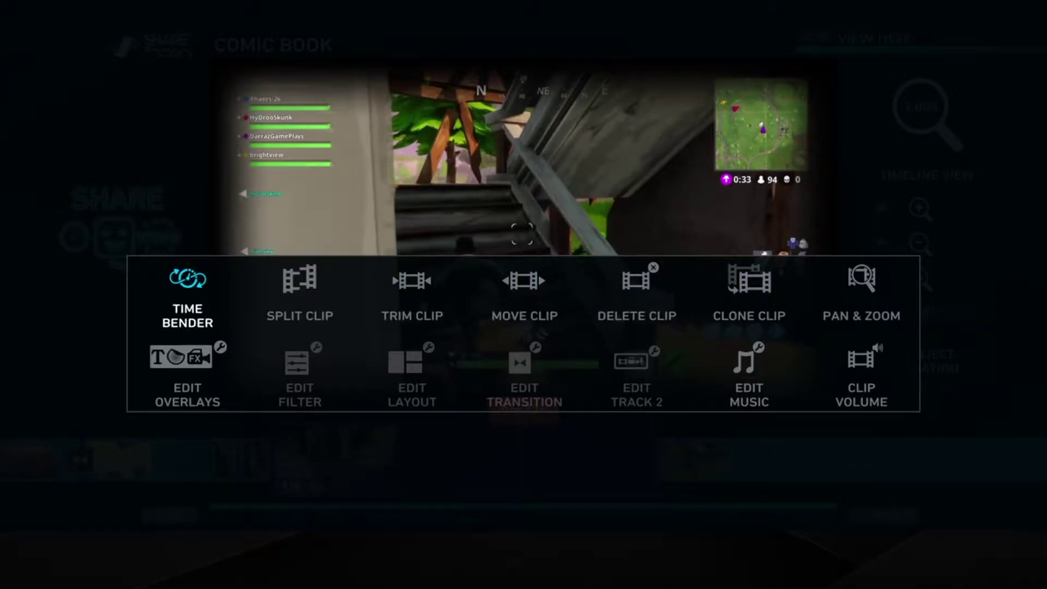
{"action": "key", "text": "Return"}
{"action": "key", "text": "Right"}
{"action": "key", "text": "Right"}
{"action": "key", "text": "Right"}
{"action": "key", "text": "Right"}
{"action": "key", "text": "Right"}
{"action": "key", "text": "Left"}
{"action": "key", "text": "Return"}
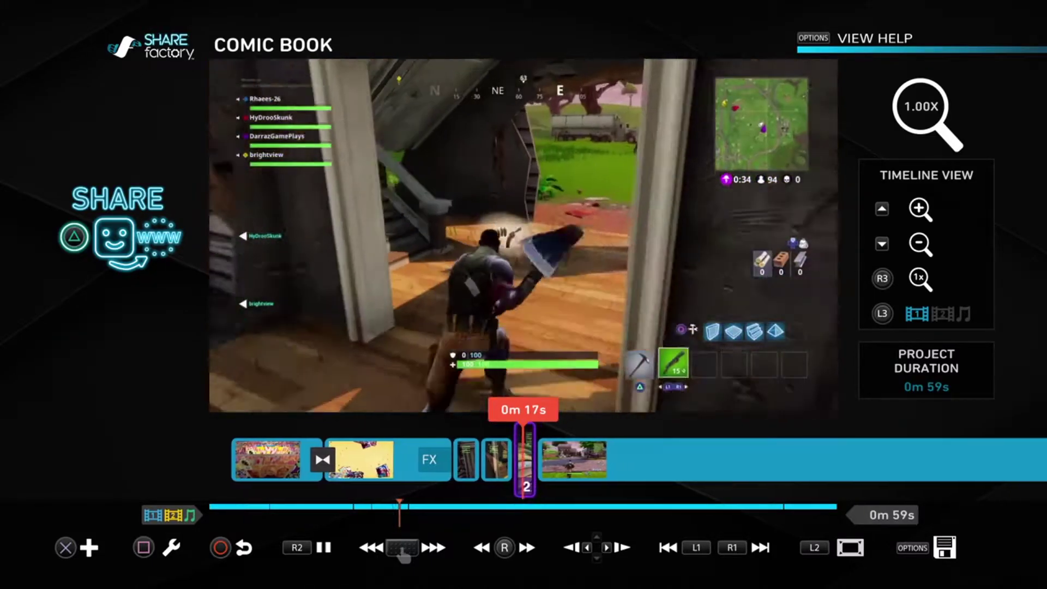
Return the sped-up gameplay segment to normal 1x play speed in Time Bender
{"action": "key", "text": "Return"}
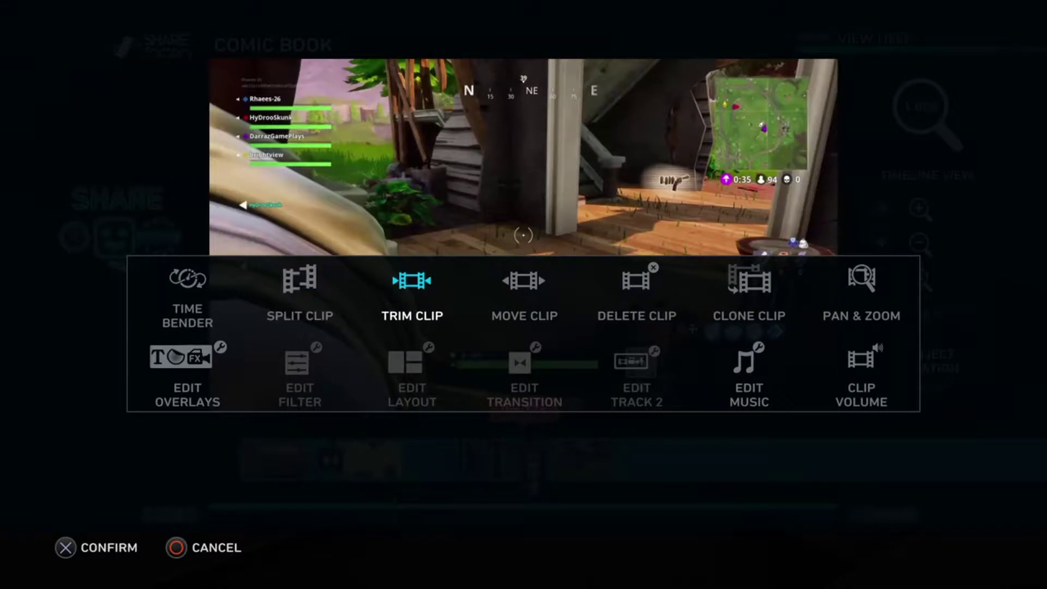
{"action": "key", "text": "Return"}
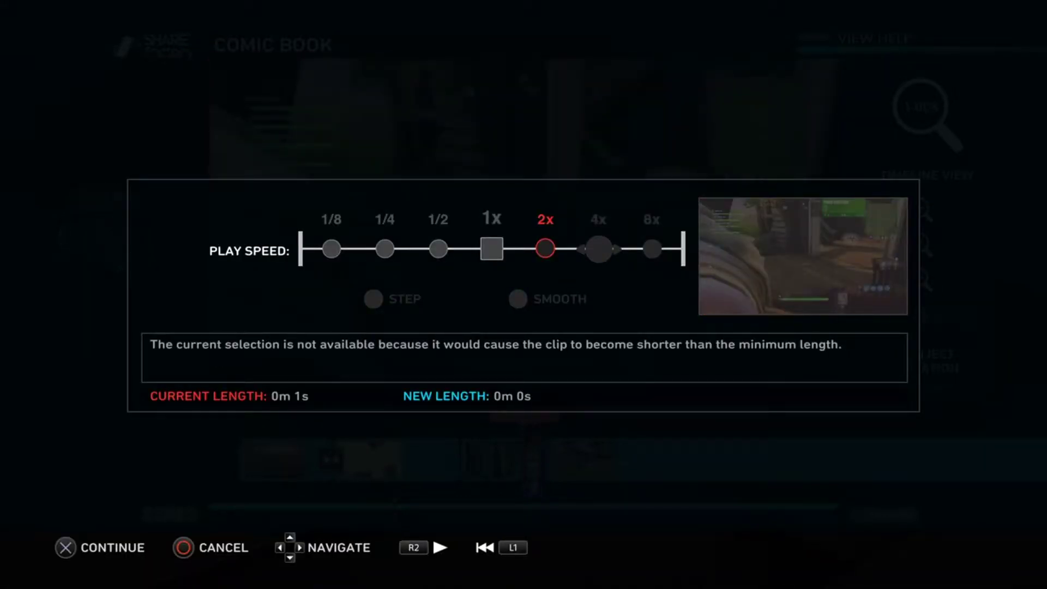
{"action": "key", "text": "Left"}
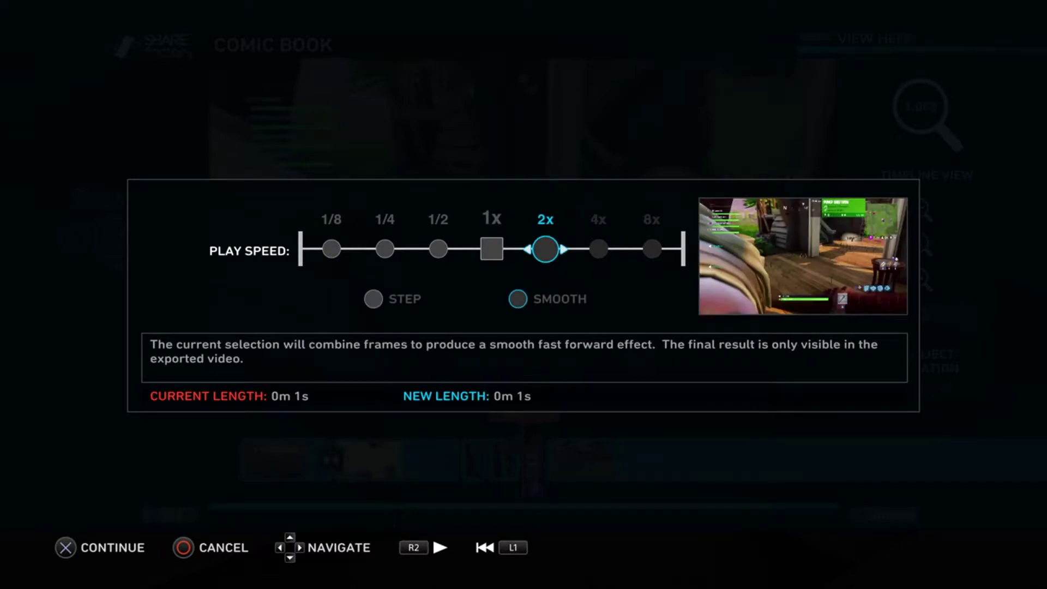
{"action": "key", "text": "Left"}
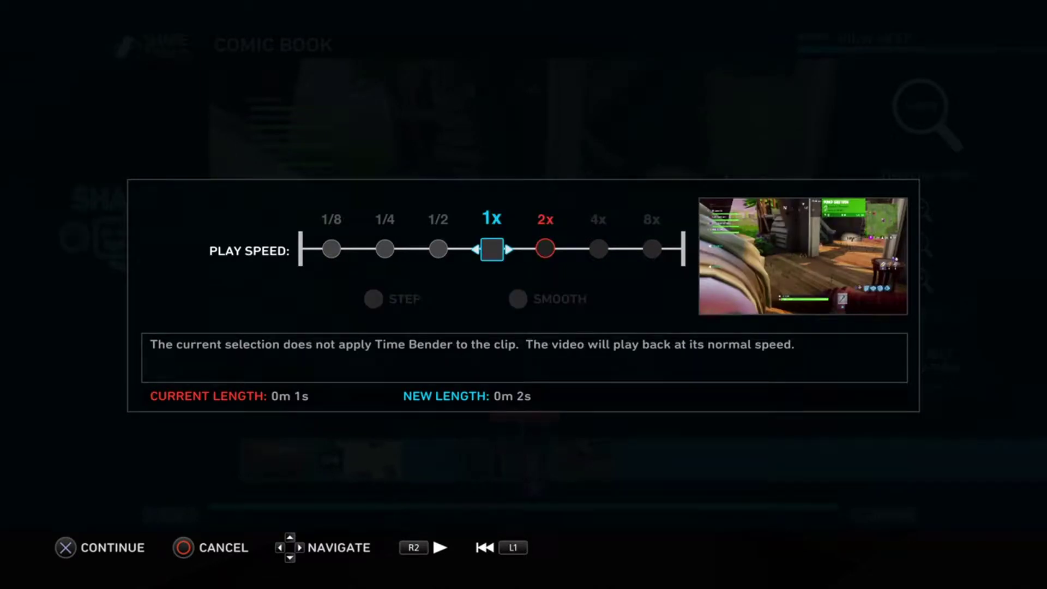
{"action": "key", "text": "Return"}
{"action": "key", "text": "Return"}
{"action": "key", "text": "Escape"}
Trim the short gameplay segment after the zoomed one to a length of 0m 1s
{"action": "key", "text": "s"}
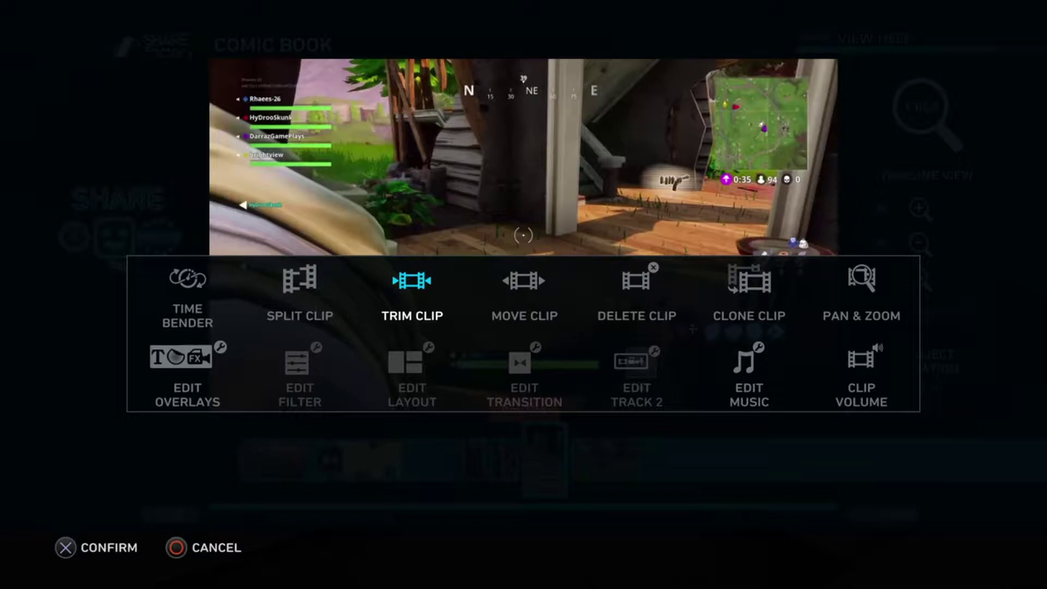
{"action": "key", "text": "Return"}
{"action": "key", "text": "Right"}
{"action": "key", "text": "Left"}
{"action": "key", "text": "Left"}
{"action": "key", "text": "Right"}
{"action": "key", "text": "Right"}
{"action": "key", "text": "Left"}
{"action": "key", "text": "Left"}
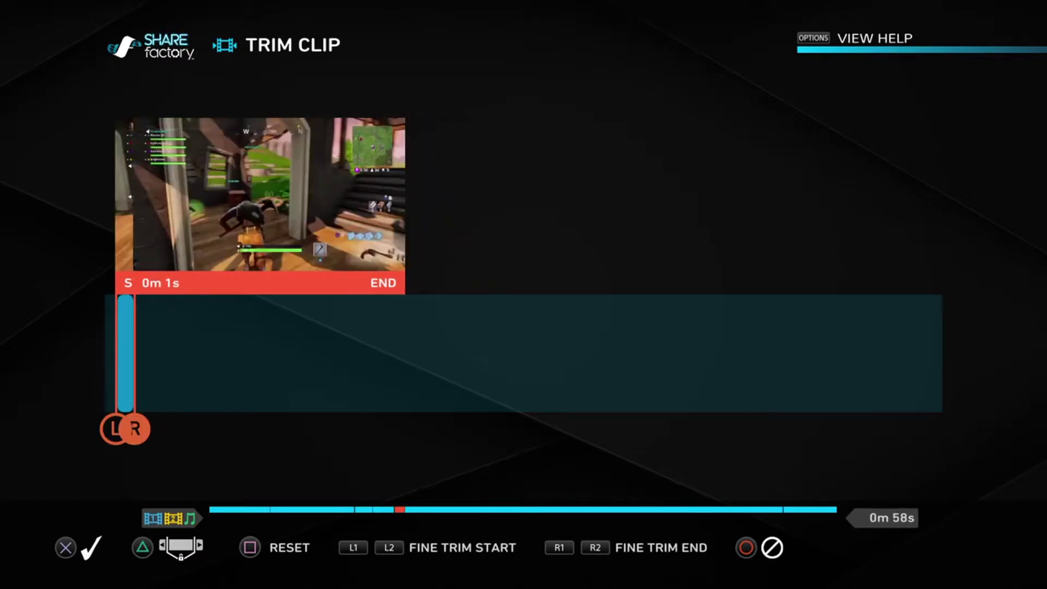
{"action": "key", "text": "Right"}
{"action": "key", "text": "Left"}
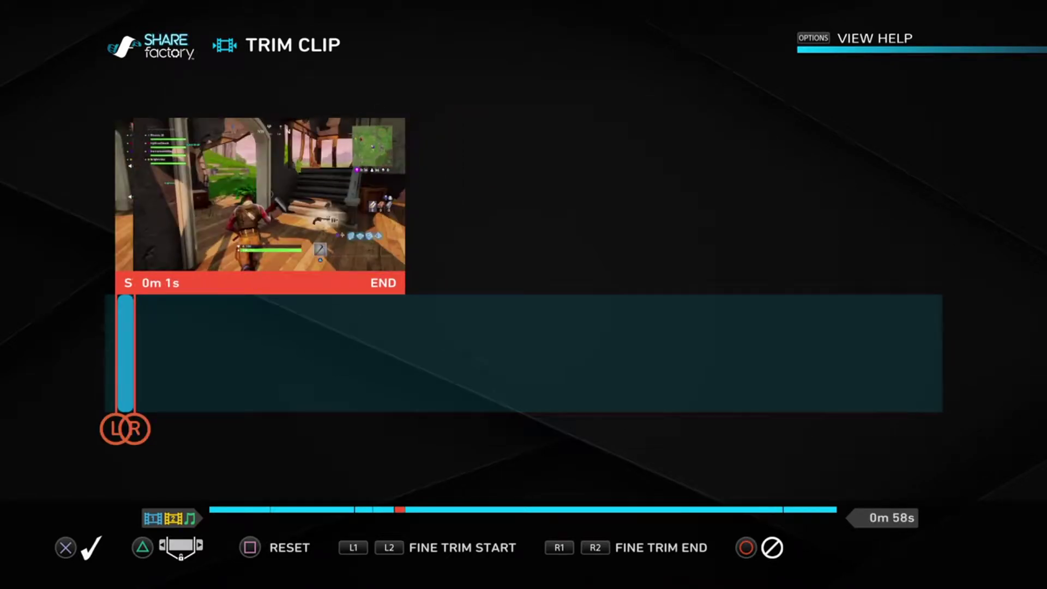
{"action": "key", "text": "Return"}
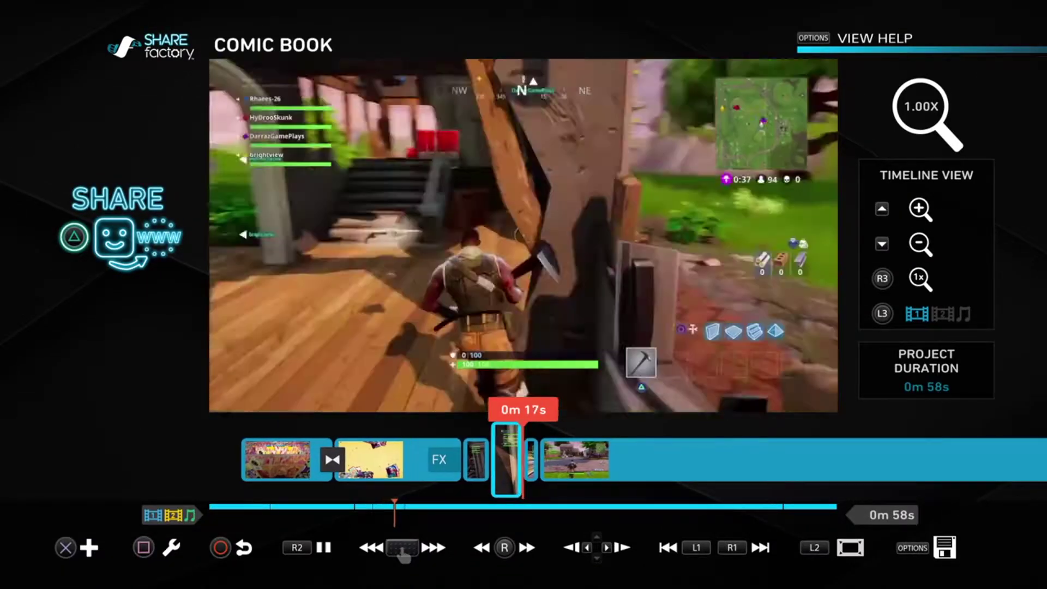
Play the timeline across the trimmed gameplay segment to review the cut
{"action": "key", "text": "space"}
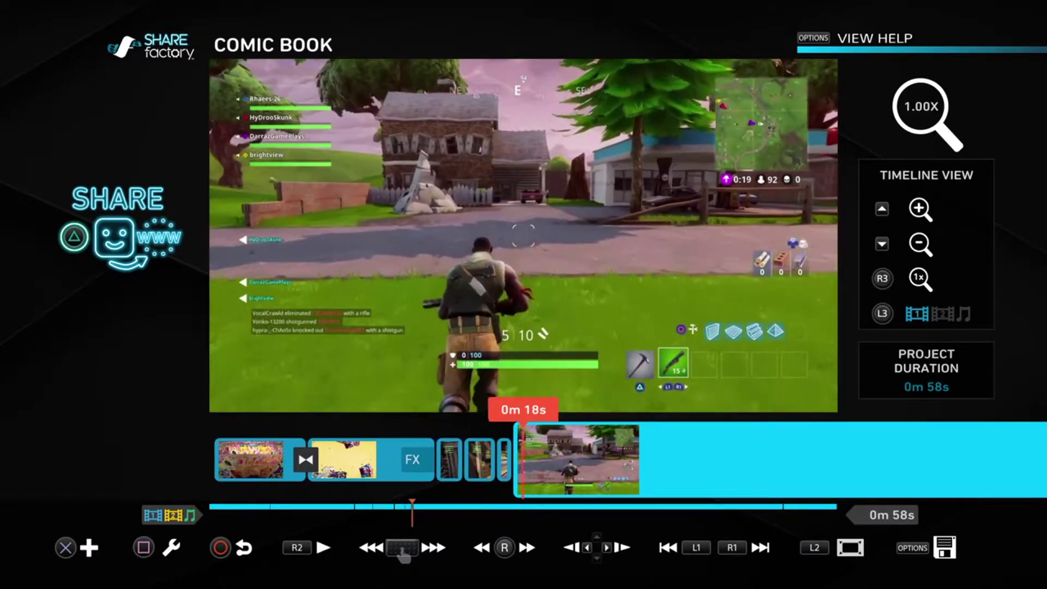
{"action": "key", "text": "Left"}
{"action": "key", "text": "space"}
{"action": "key", "text": "space"}
Open the Edit Music view from the clip's editing options and return to the timeline
{"action": "key", "text": "s"}
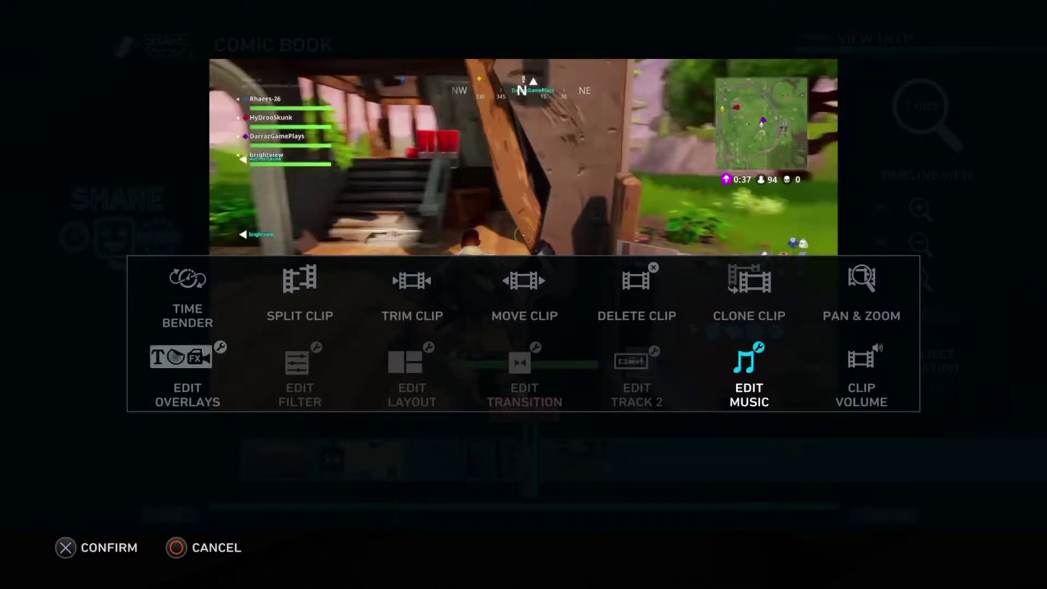
{"action": "key", "text": "Right"}
{"action": "key", "text": "Return"}
{"action": "key", "text": "Escape"}
{"action": "key", "text": "Return"}
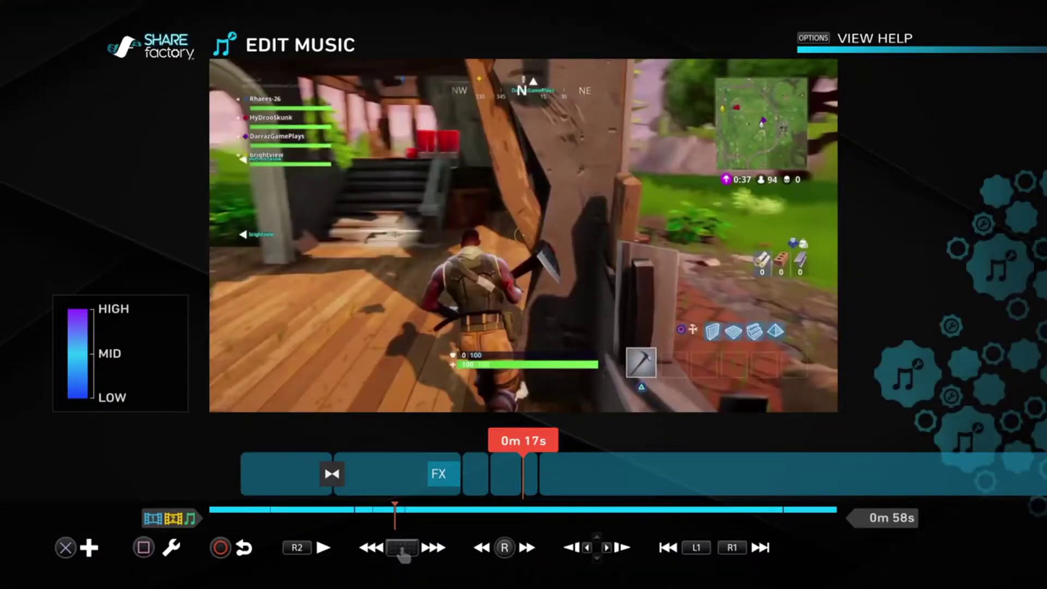
{"action": "key", "text": "Escape"}
Go to the start of the project and look through the COMIC BOOK intro, title and outro clips available to add
{"action": "key", "text": "Left"}
{"action": "key", "text": "Left"}
{"action": "key", "text": "Left"}
{"action": "key", "text": "Left"}
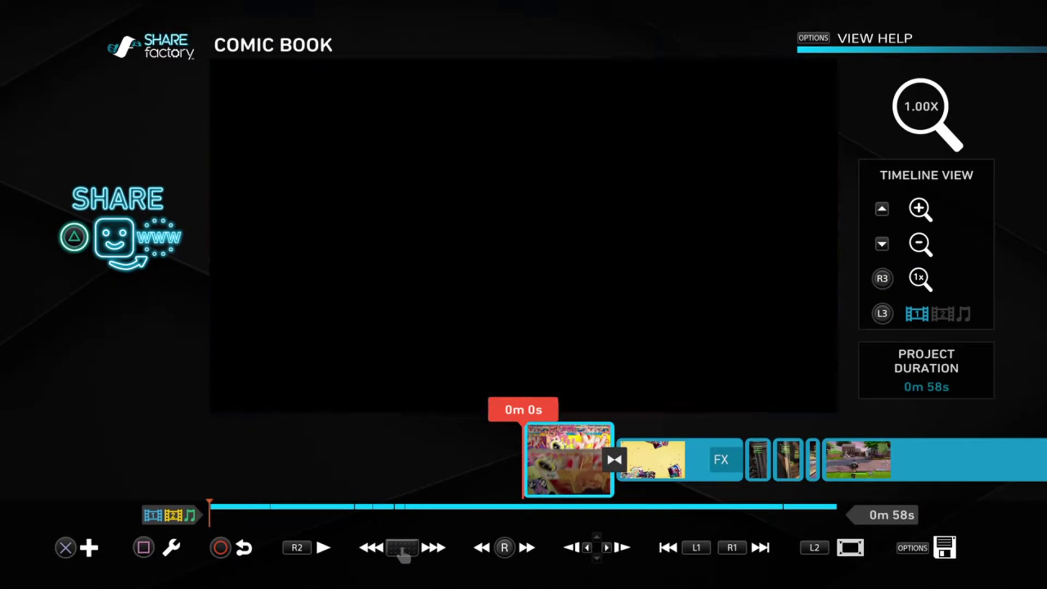
{"action": "key", "text": "Return"}
{"action": "key", "text": "Return"}
{"action": "key", "text": "Down"}
{"action": "key", "text": "Down"}
{"action": "key", "text": "Down"}
{"action": "key", "text": "Down"}
{"action": "key", "text": "Down"}
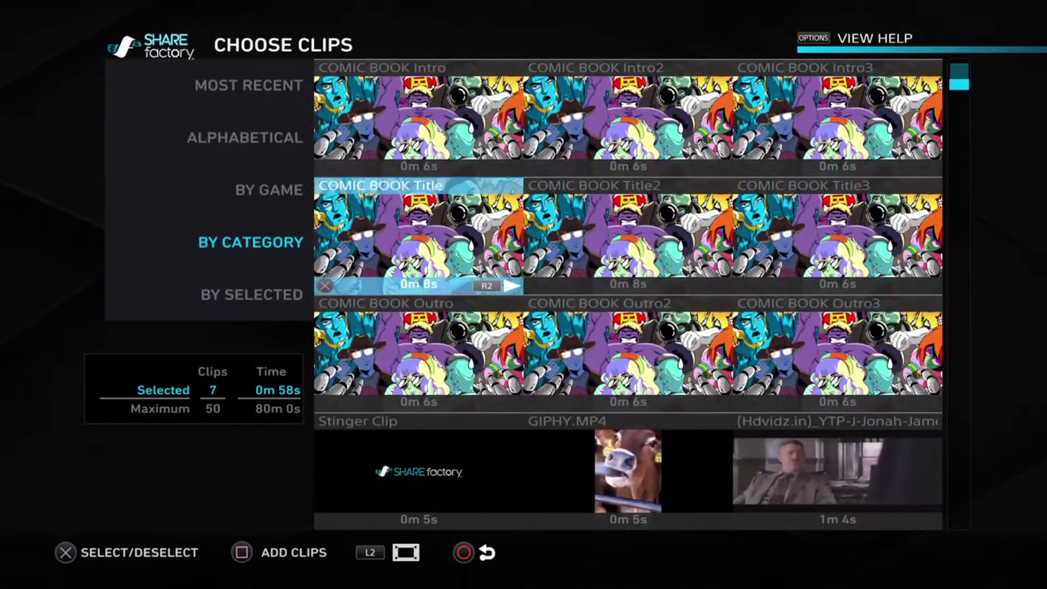
{"action": "key", "text": "Down"}
{"action": "key", "text": "Right"}
{"action": "key", "text": "Escape"}
Leave the clip selection and move the playhead to the end of the yellow title clip at 0m 13s
{"action": "key", "text": "Right"}
{"action": "key", "text": "Right"}
{"action": "key", "text": "Right"}
{"action": "key", "text": "Right"}
{"action": "key", "text": "Right"}
{"action": "key", "text": "Right"}
{"action": "key", "text": "Right"}
{"action": "key", "text": "Right"}
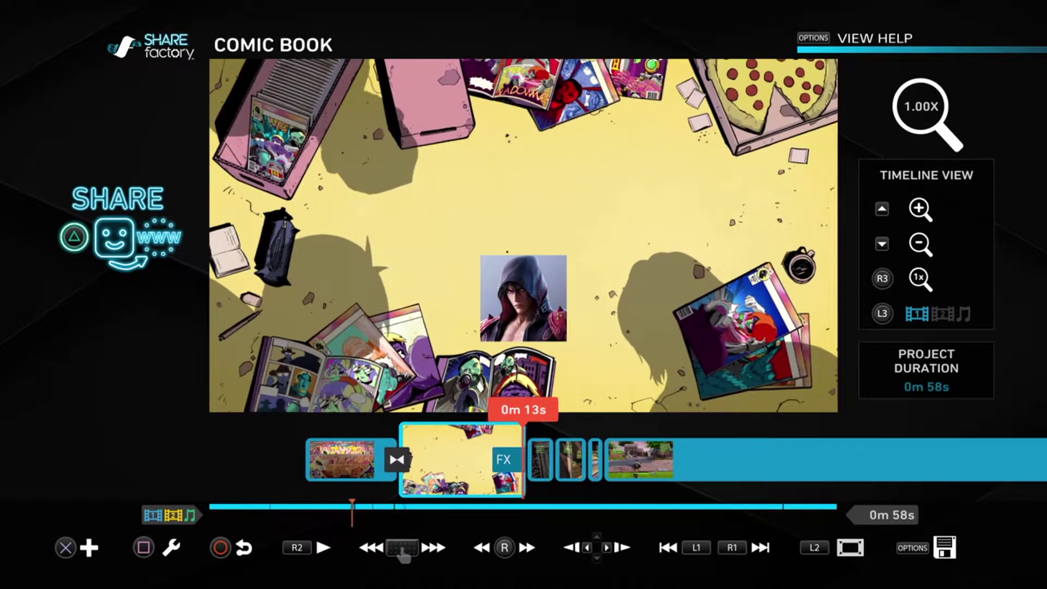
{"action": "key", "text": "Return"}
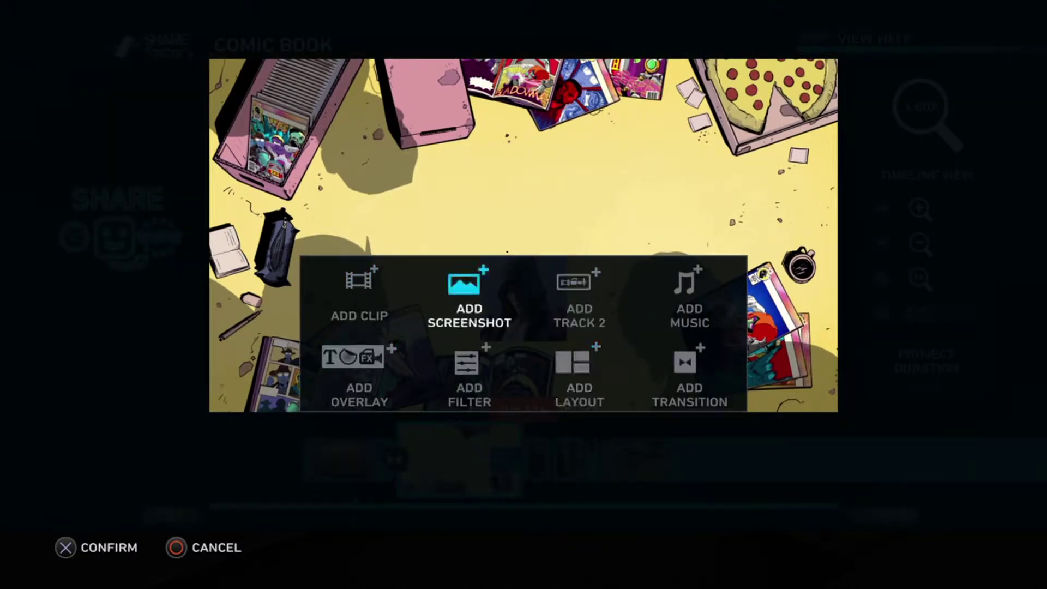
{"action": "key", "text": "Left"}
{"action": "key", "text": "Return"}
{"action": "key", "text": "Down"}
{"action": "key", "text": "Down"}
{"action": "key", "text": "Down"}
{"action": "key", "text": "Down"}
{"action": "key", "text": "Down"}
{"action": "key", "text": "Down"}
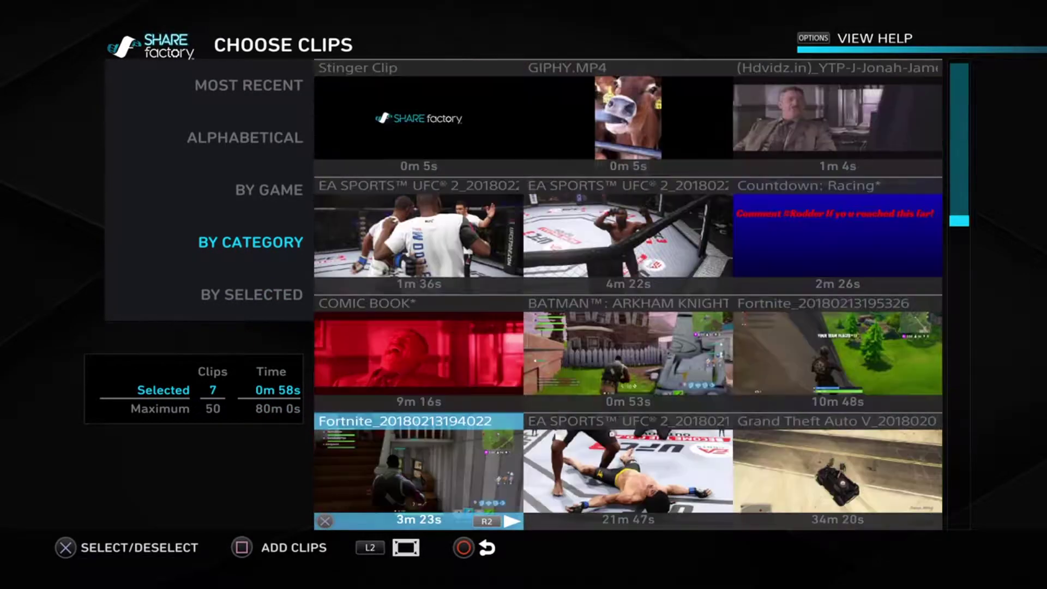
{"action": "key", "text": "Down"}
{"action": "key", "text": "Up"}
{"action": "key", "text": "Down"}
{"action": "key", "text": "Down"}
{"action": "key", "text": "Down"}
{"action": "key", "text": "Down"}
{"action": "key", "text": "Down"}
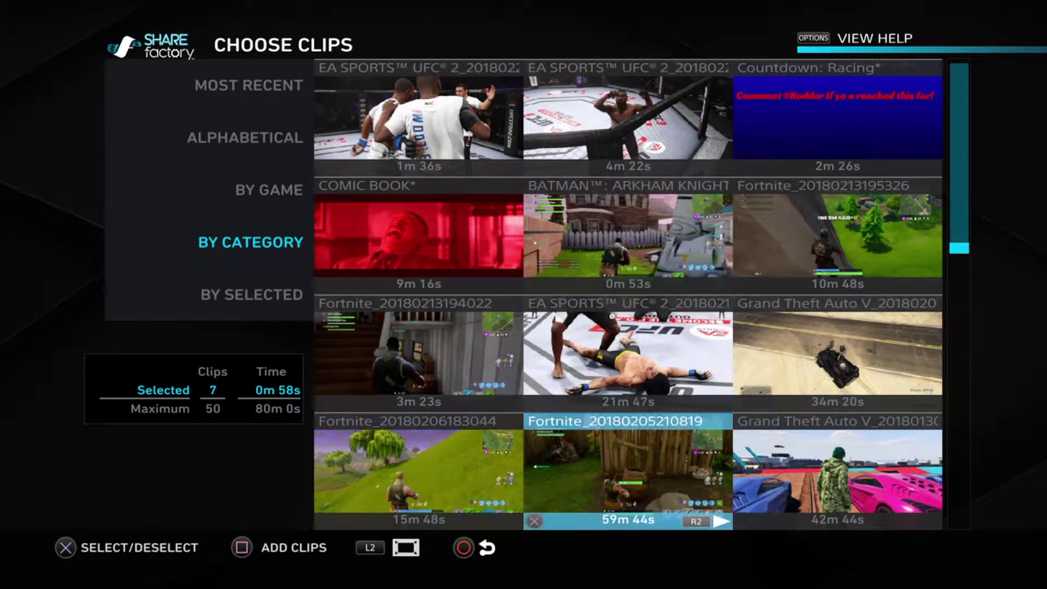
{"action": "key", "text": "Down"}
{"action": "key", "text": "Down"}
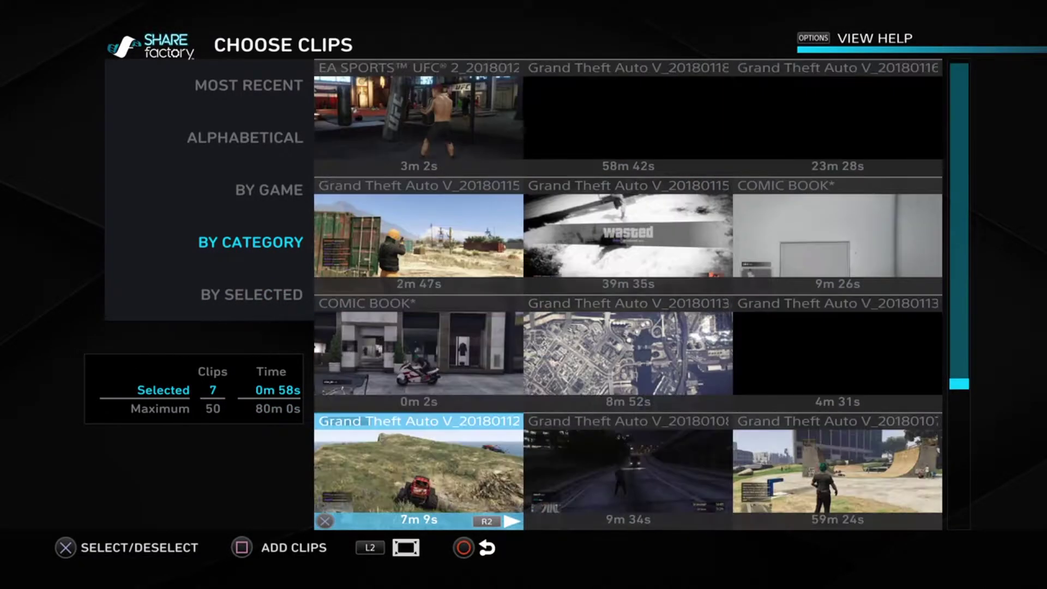
{"action": "key", "text": "Up"}
{"action": "key", "text": "Up"}
{"action": "key", "text": "Up"}
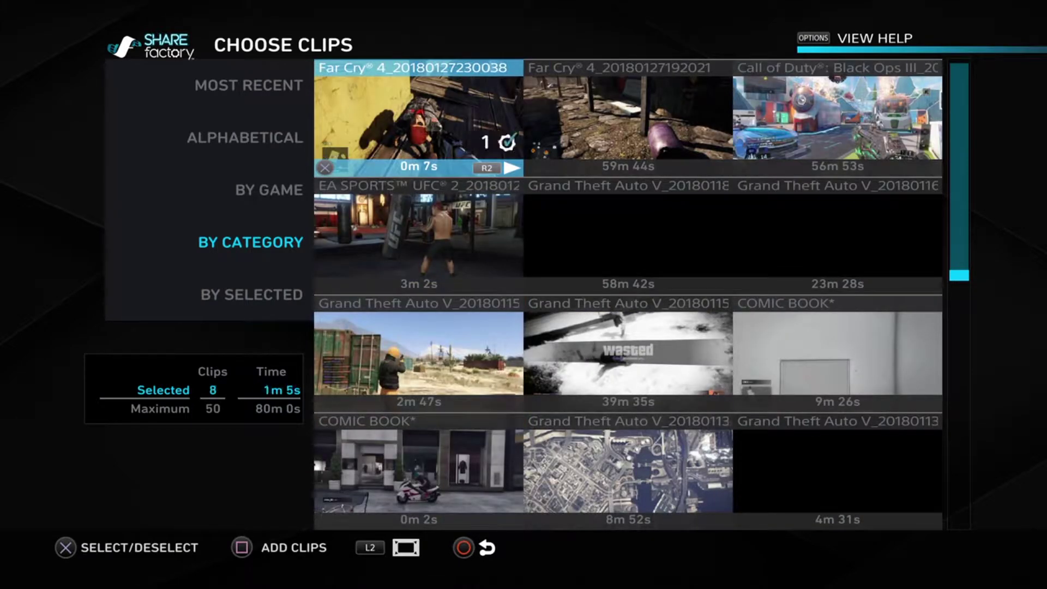
{"action": "key", "text": "Escape"}
Play the start of the added Far Cry 4 clip and go back to 0m 14s
{"action": "key", "text": "space"}
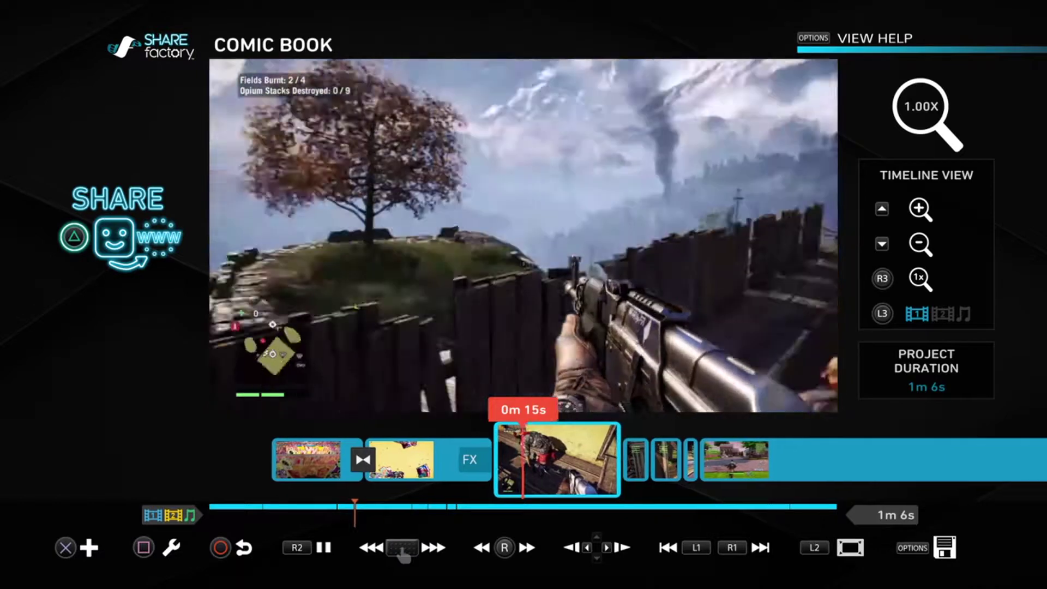
{"action": "key", "text": "space"}
{"action": "key", "text": "Left"}
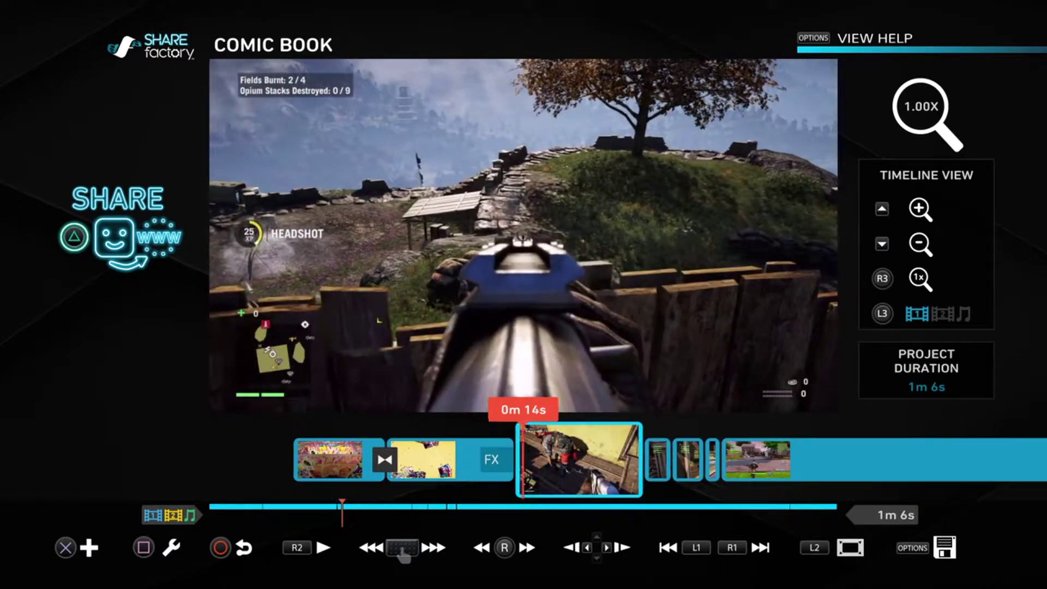
Open the volume setting of the Far Cry 4 clip and return to the timeline
{"action": "key", "text": "Return"}
{"action": "key", "text": "Return"}
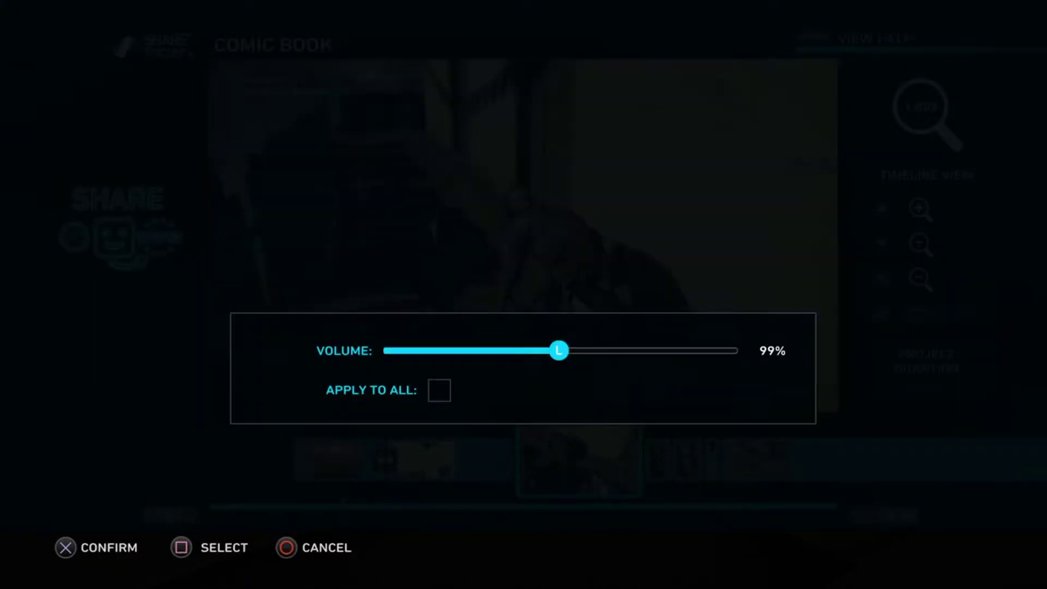
{"action": "key", "text": "Return"}
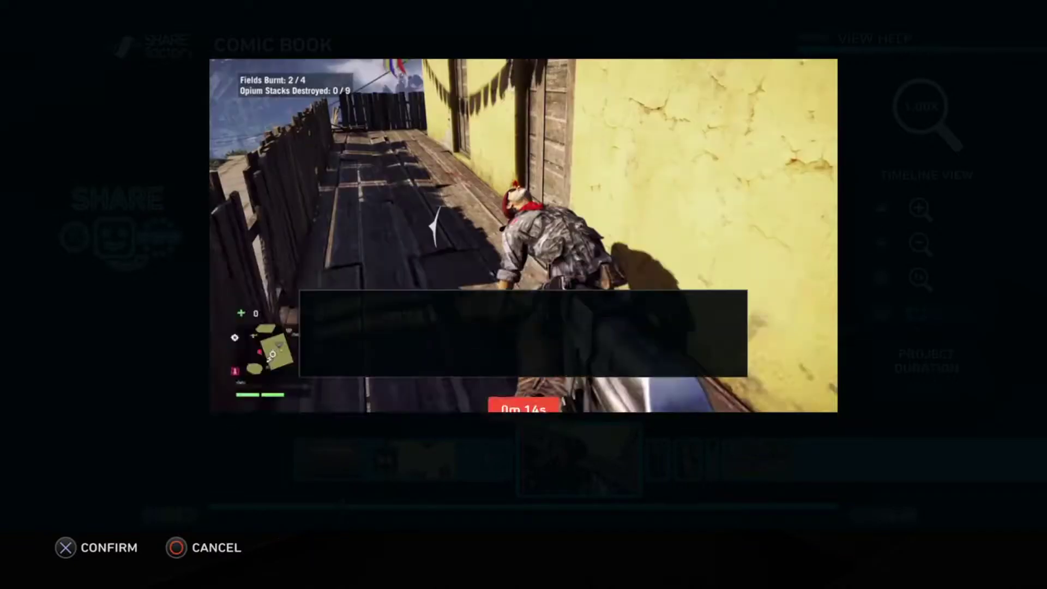
{"action": "key", "text": "Escape"}
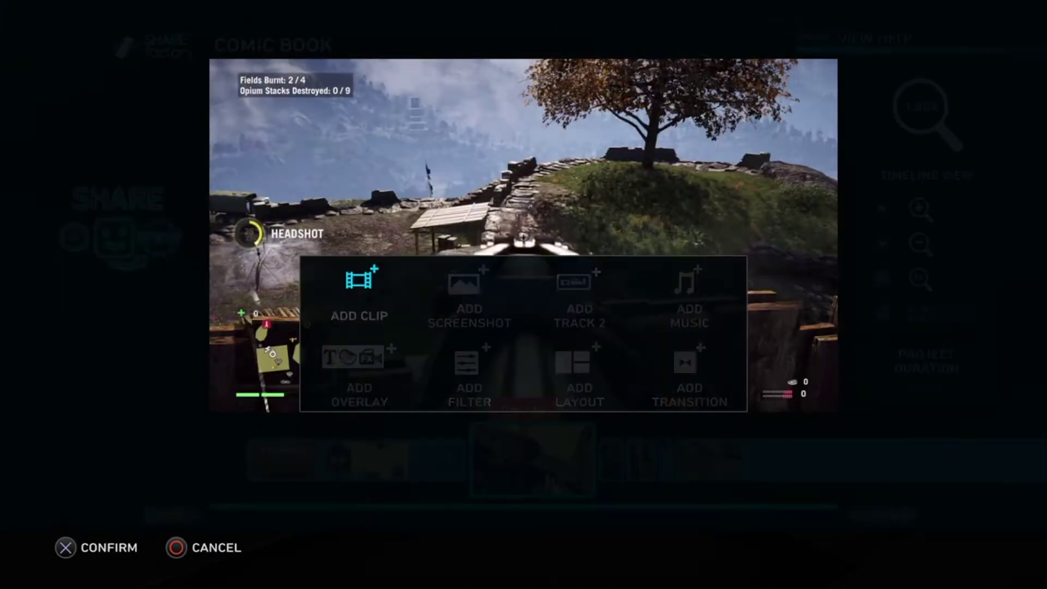
Look through the COMIC BOOK art, backgrounds and captured screenshots available to add
{"action": "key", "text": "Right"}
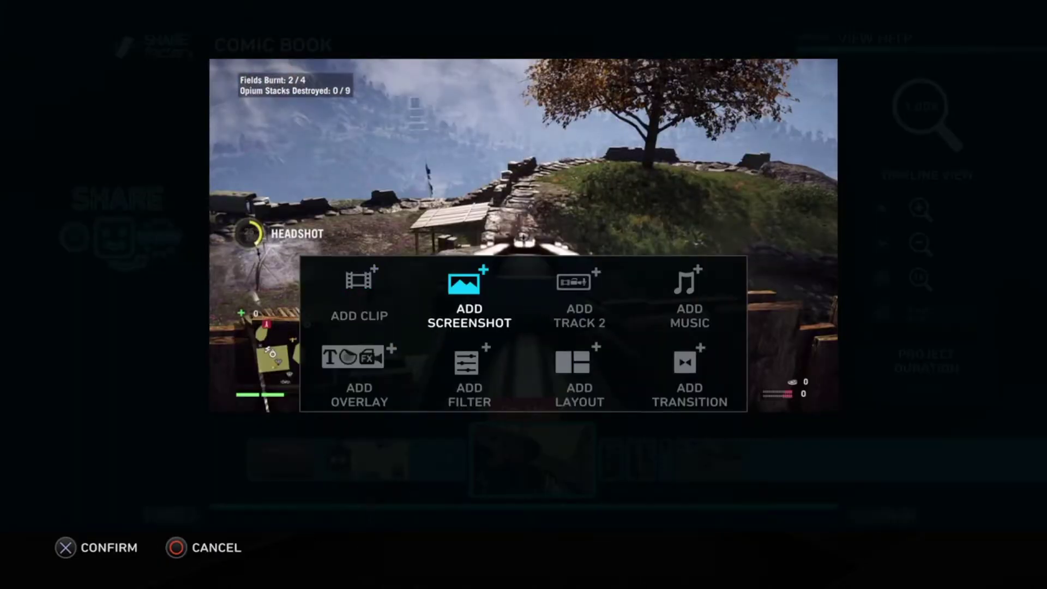
{"action": "key", "text": "Return"}
{"action": "key", "text": "Left"}
{"action": "key", "text": "Down"}
{"action": "key", "text": "Right"}
{"action": "key", "text": "Right"}
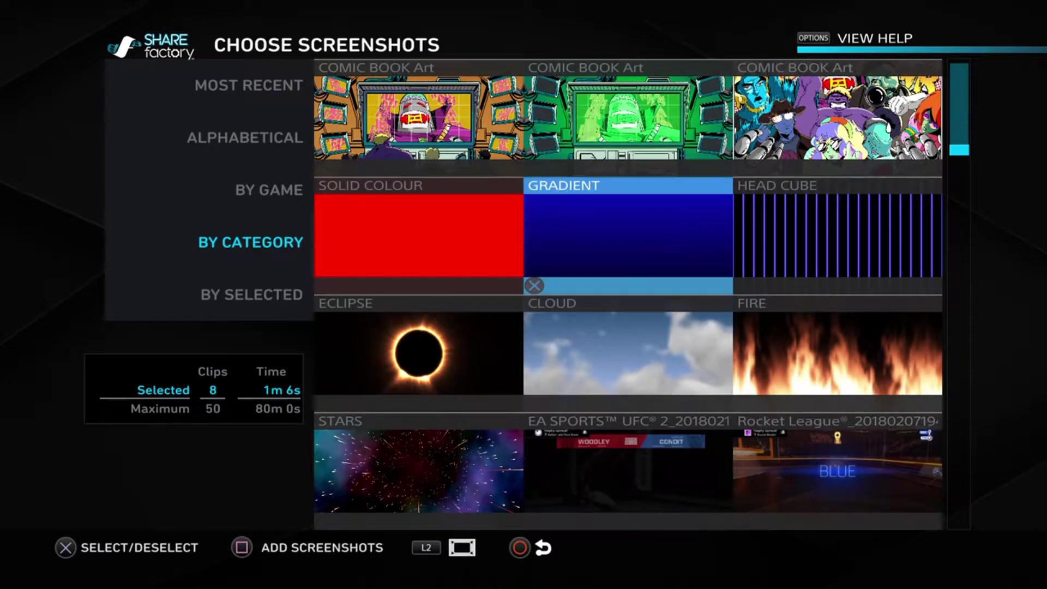
{"action": "key", "text": "Down"}
{"action": "key", "text": "Right"}
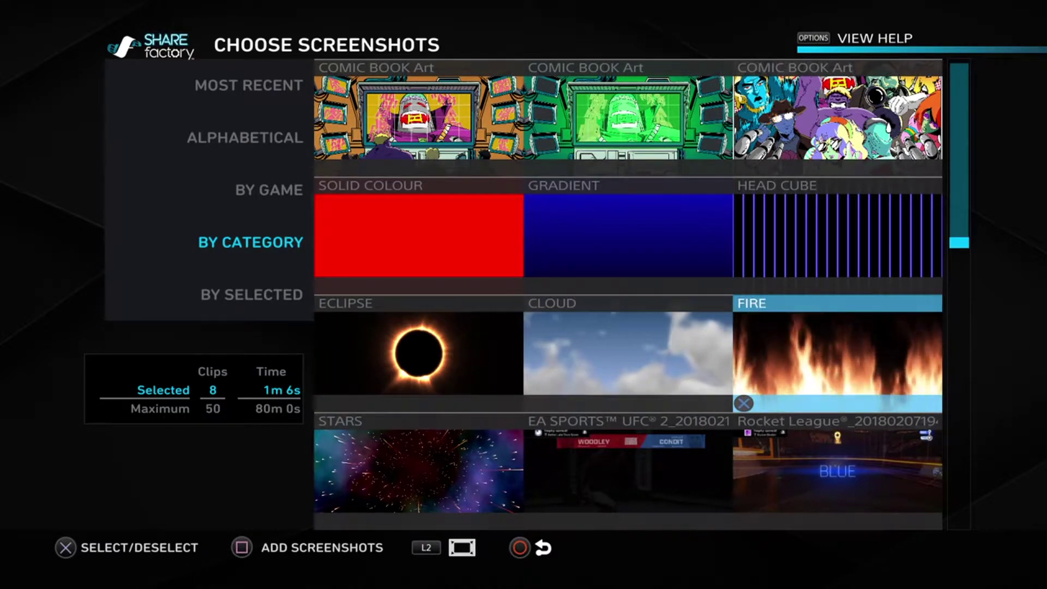
{"action": "key", "text": "Down"}
{"action": "key", "text": "Left"}
{"action": "key", "text": "Down"}
{"action": "key", "text": "Down"}
{"action": "key", "text": "Left"}
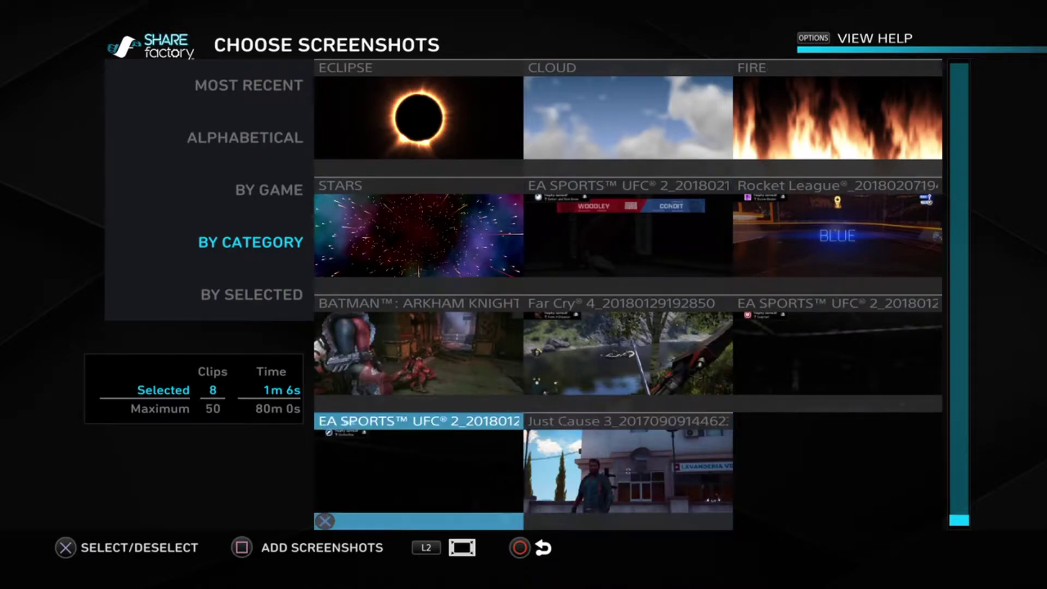
{"action": "key", "text": "Right"}
{"action": "key", "text": "Up"}
{"action": "key", "text": "Up"}
{"action": "key", "text": "Up"}
{"action": "key", "text": "Up"}
{"action": "key", "text": "Up"}
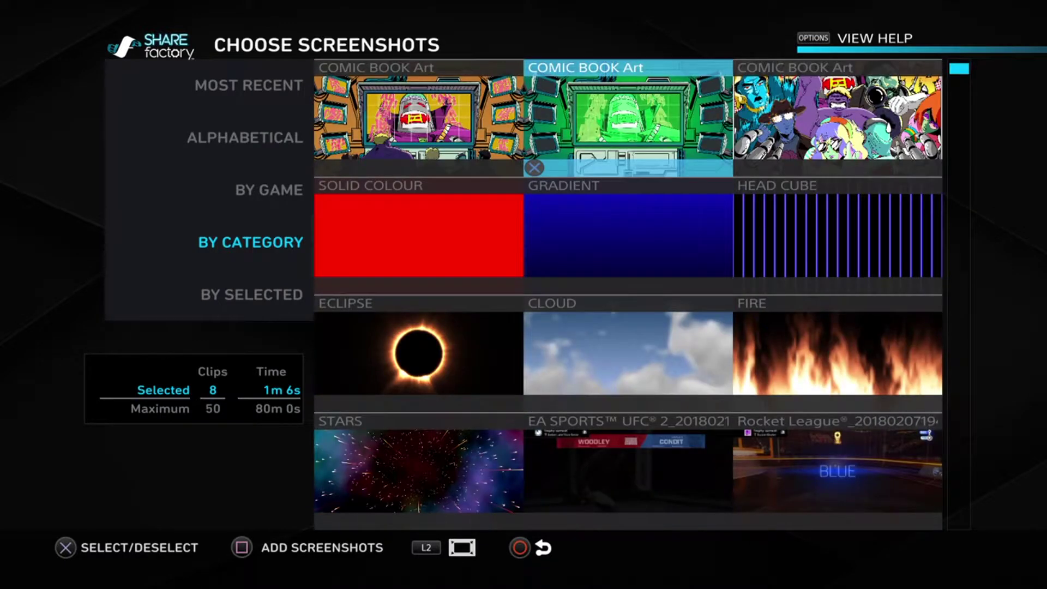
Sort the screenshots by most recent and alphabetically, and check the sorting by game
{"action": "key", "text": "Right"}
{"action": "key", "text": "Down"}
{"action": "key", "text": "Left"}
{"action": "key", "text": "Left"}
{"action": "key", "text": "Left"}
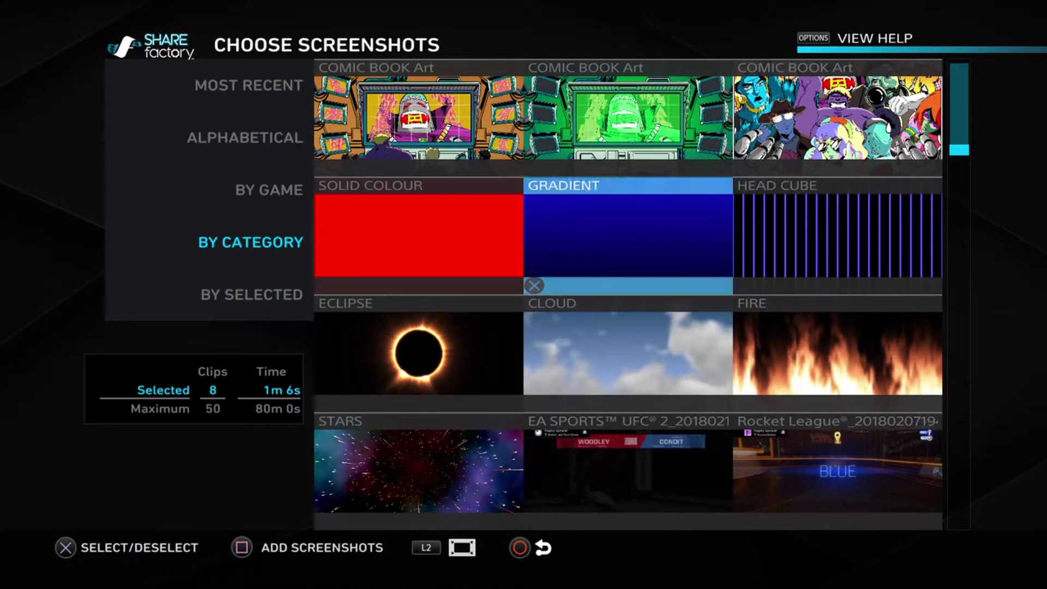
{"action": "key", "text": "Down"}
{"action": "key", "text": "Up"}
{"action": "key", "text": "Up"}
{"action": "key", "text": "Up"}
{"action": "key", "text": "Up"}
{"action": "key", "text": "Return"}
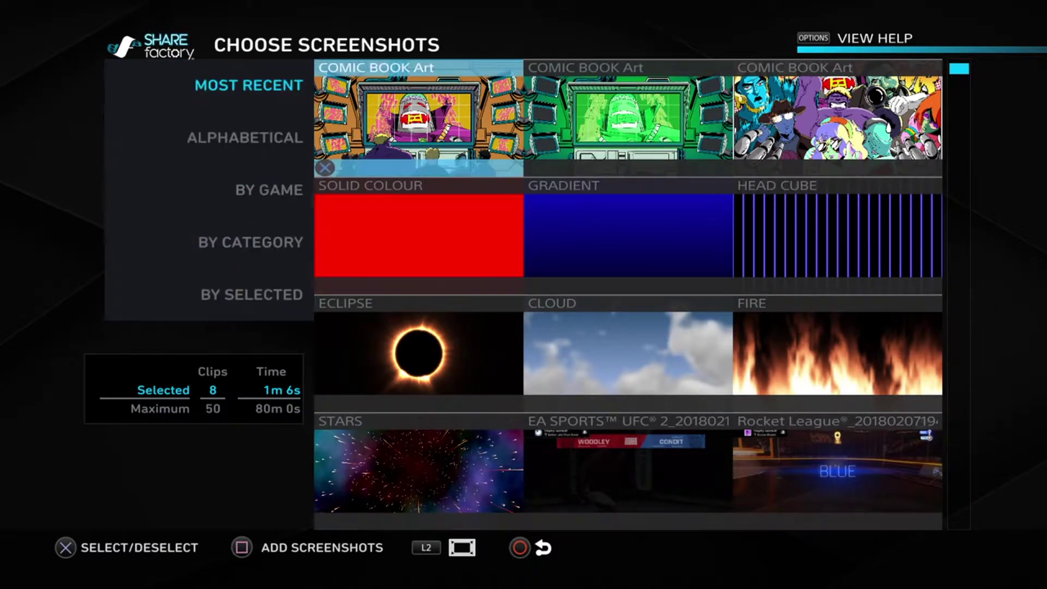
{"action": "key", "text": "Left"}
{"action": "key", "text": "Down"}
{"action": "key", "text": "Return"}
{"action": "key", "text": "Left"}
{"action": "key", "text": "Down"}
{"action": "key", "text": "Return"}
{"action": "key", "text": "Down"}
{"action": "key", "text": "Escape"}
Sort the screenshots by category with Capture Gallery Screenshots first
{"action": "key", "text": "Down"}
{"action": "key", "text": "Down"}
{"action": "key", "text": "Return"}
{"action": "key", "text": "Left"}
{"action": "key", "text": "Up"}
{"action": "key", "text": "Return"}
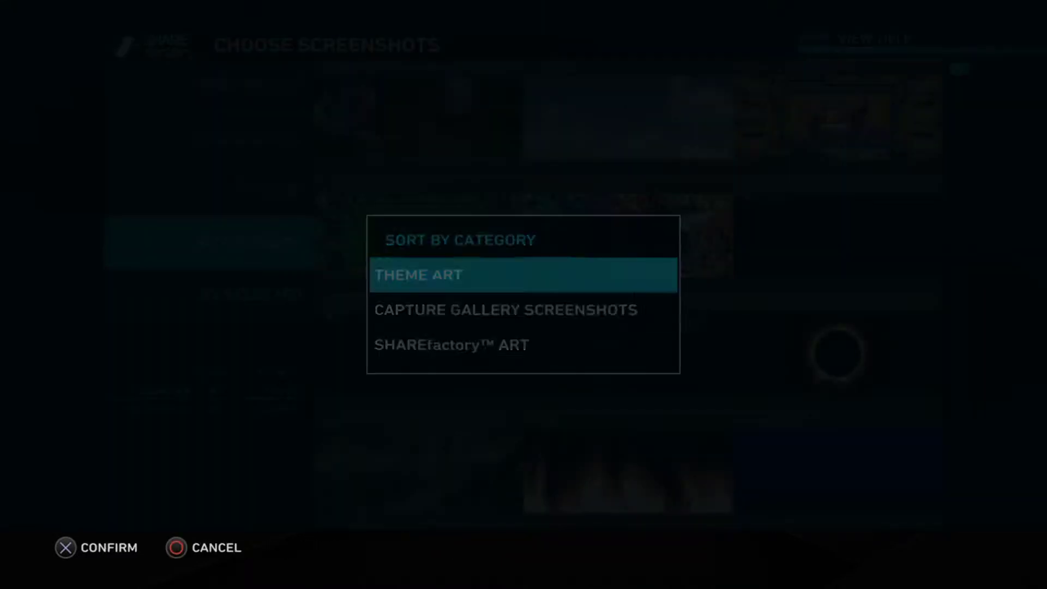
{"action": "key", "text": "Down"}
{"action": "key", "text": "Up"}
{"action": "key", "text": "Down"}
{"action": "key", "text": "Return"}
Look through the sorted captured screenshots and theme art, and leave the selection without adding any
{"action": "key", "text": "Down"}
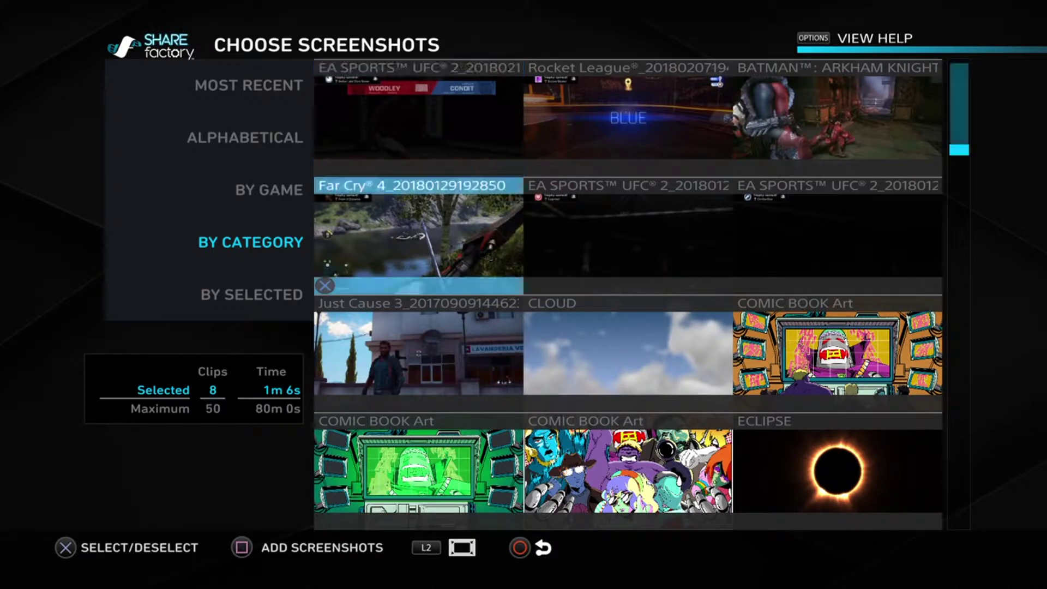
{"action": "key", "text": "Down"}
{"action": "key", "text": "Down"}
{"action": "key", "text": "Down"}
{"action": "key", "text": "Down"}
{"action": "key", "text": "Up"}
{"action": "key", "text": "Up"}
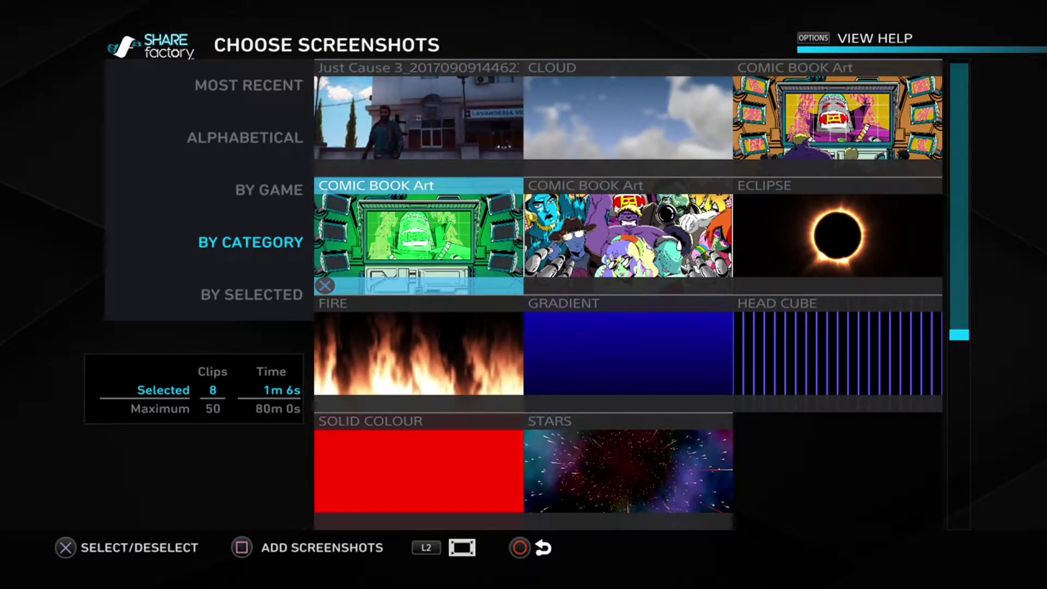
{"action": "key", "text": "Escape"}
Open the clip selection and look through the whole list of theme clips and gameplay recordings
{"action": "key", "text": "Return"}
{"action": "key", "text": "Right"}
{"action": "key", "text": "Left"}
{"action": "key", "text": "Left"}
{"action": "key", "text": "Return"}
{"action": "key", "text": "Down"}
{"action": "key", "text": "Down"}
{"action": "key", "text": "Down"}
{"action": "key", "text": "Down"}
{"action": "key", "text": "Down"}
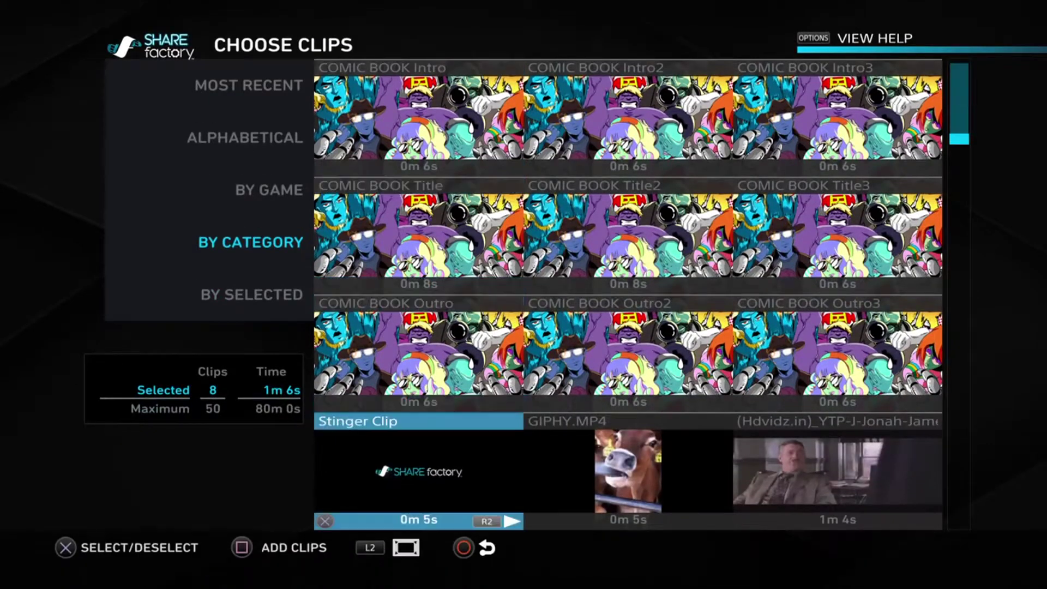
{"action": "key", "text": "Down"}
{"action": "key", "text": "Down"}
{"action": "key", "text": "Down"}
{"action": "key", "text": "Down"}
{"action": "key", "text": "Down"}
{"action": "key", "text": "Down"}
{"action": "key", "text": "Down"}
{"action": "key", "text": "Down"}
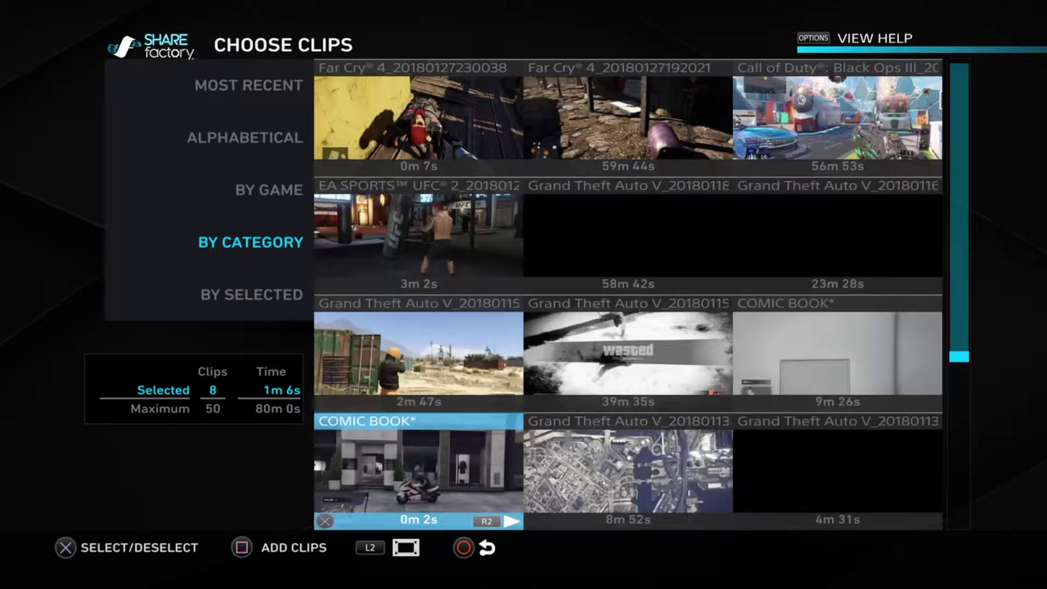
{"action": "key", "text": "Down"}
{"action": "key", "text": "Down"}
{"action": "key", "text": "Down"}
{"action": "key", "text": "Down"}
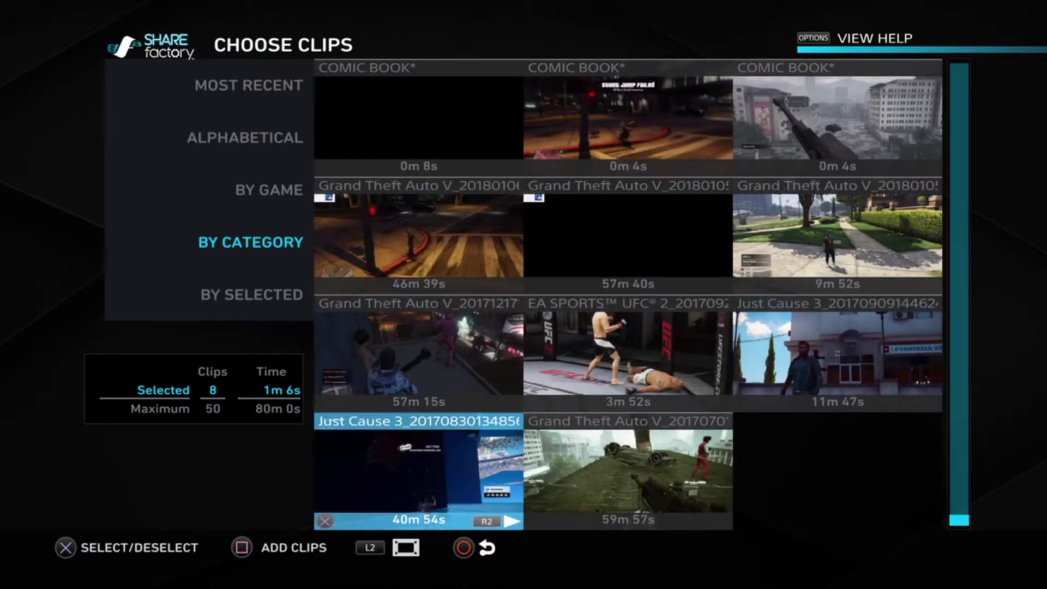
View the list of games for sorting the clips, and leave the clip selection without adding anything
{"action": "key", "text": "Left"}
{"action": "key", "text": "Up"}
{"action": "key", "text": "Return"}
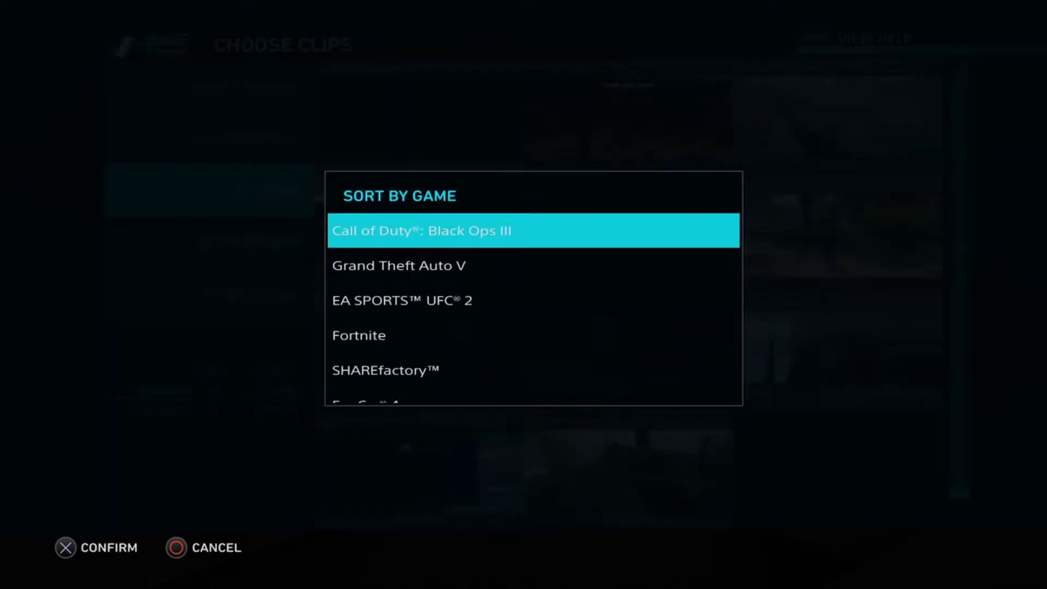
{"action": "key", "text": "Escape"}
{"action": "key", "text": "Escape"}
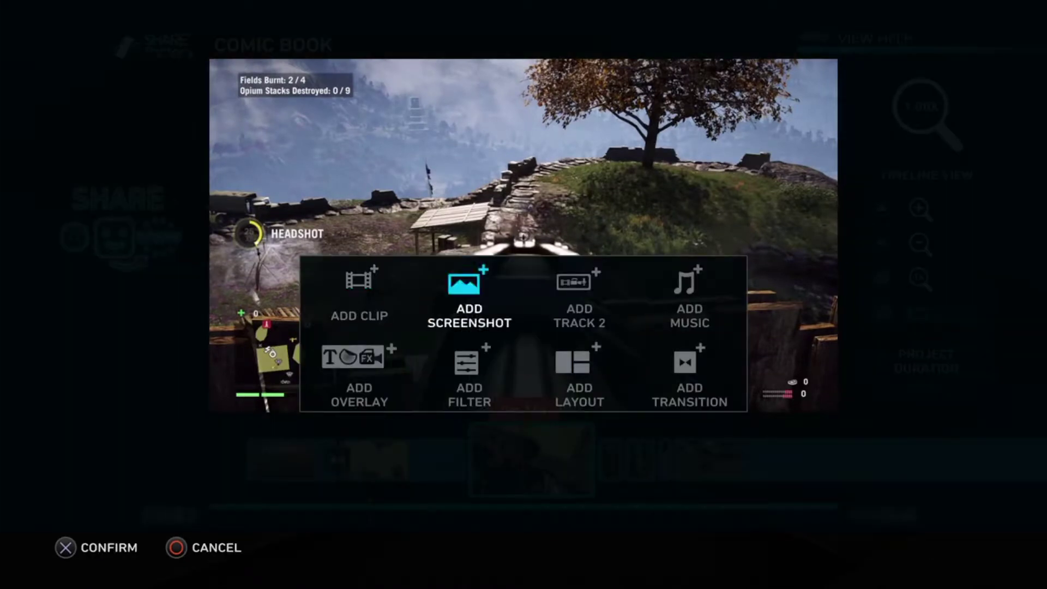
Apply the Vertical Bands layout to the Far Cry 4 clip
{"action": "key", "text": "Return"}
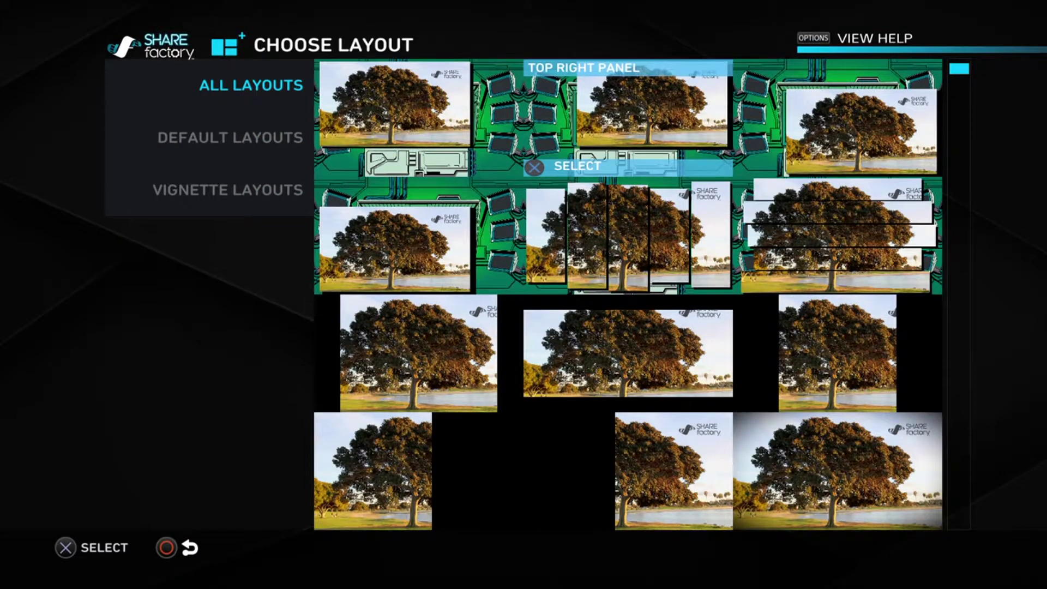
{"action": "key", "text": "Escape"}
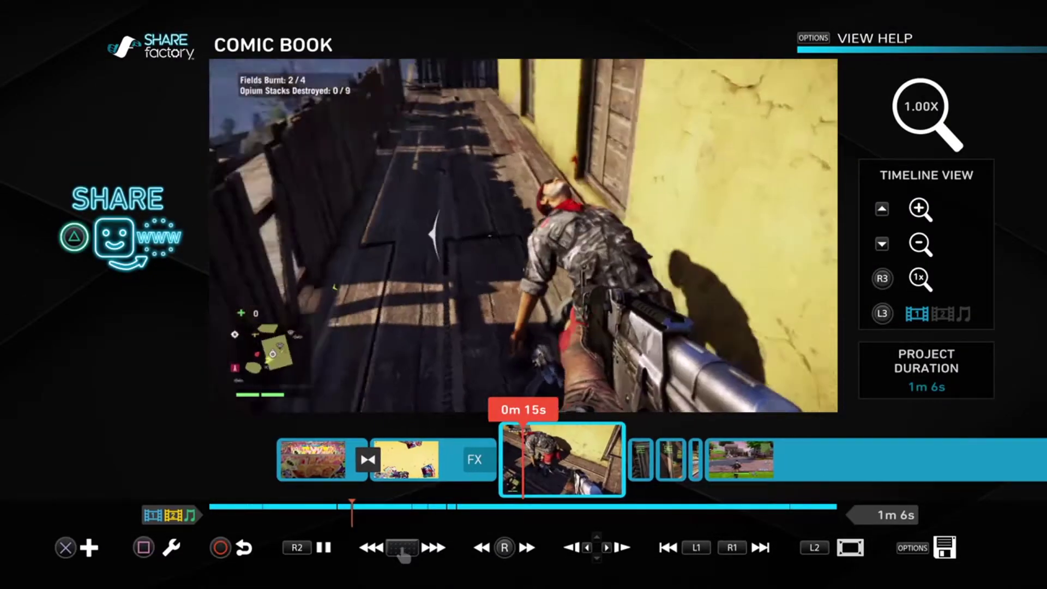
{"action": "key", "text": "Return"}
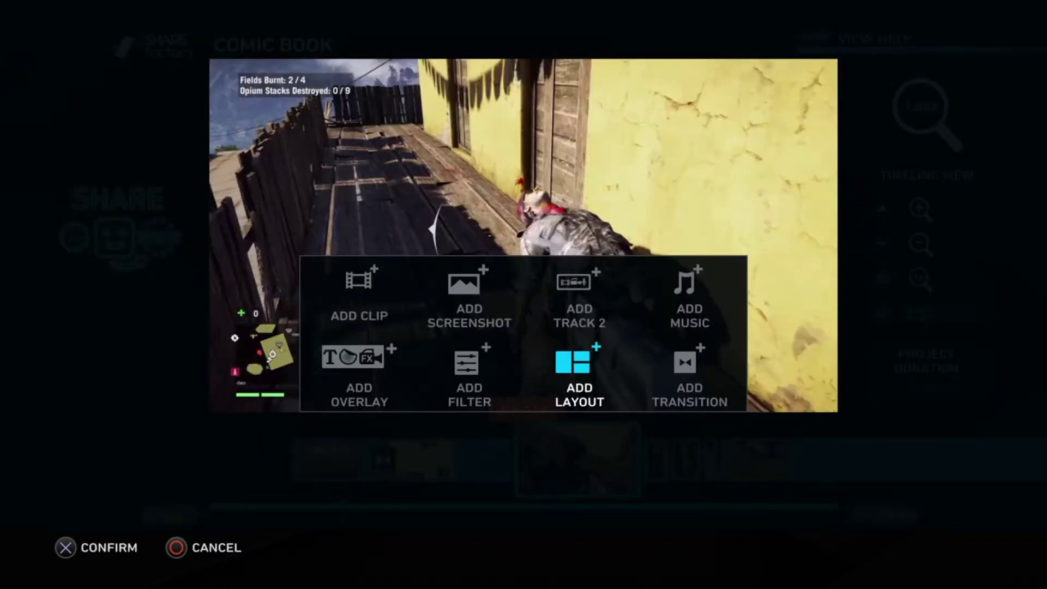
{"action": "key", "text": "Return"}
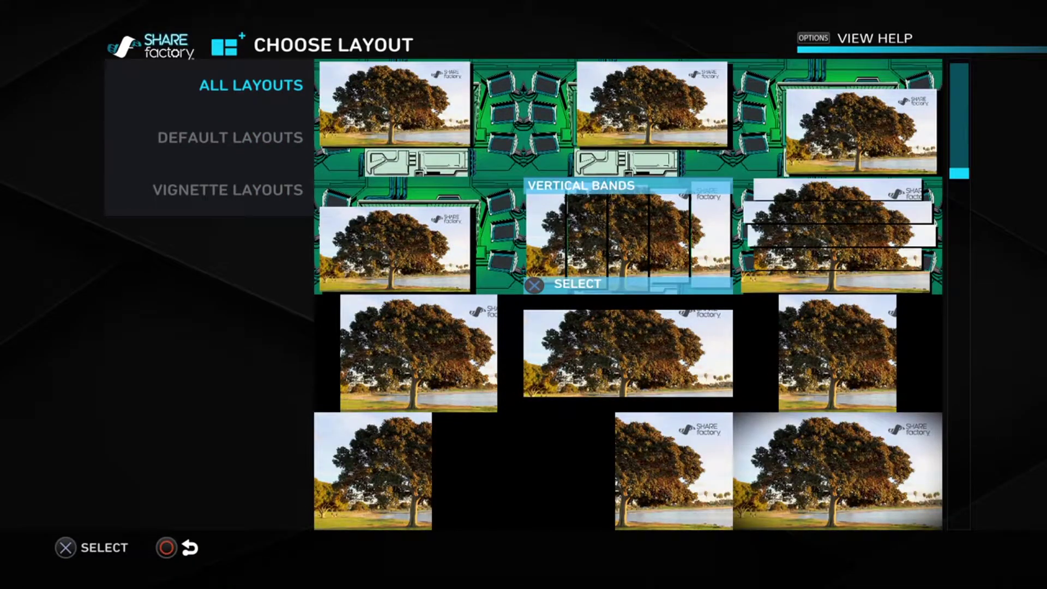
{"action": "key", "text": "Return"}
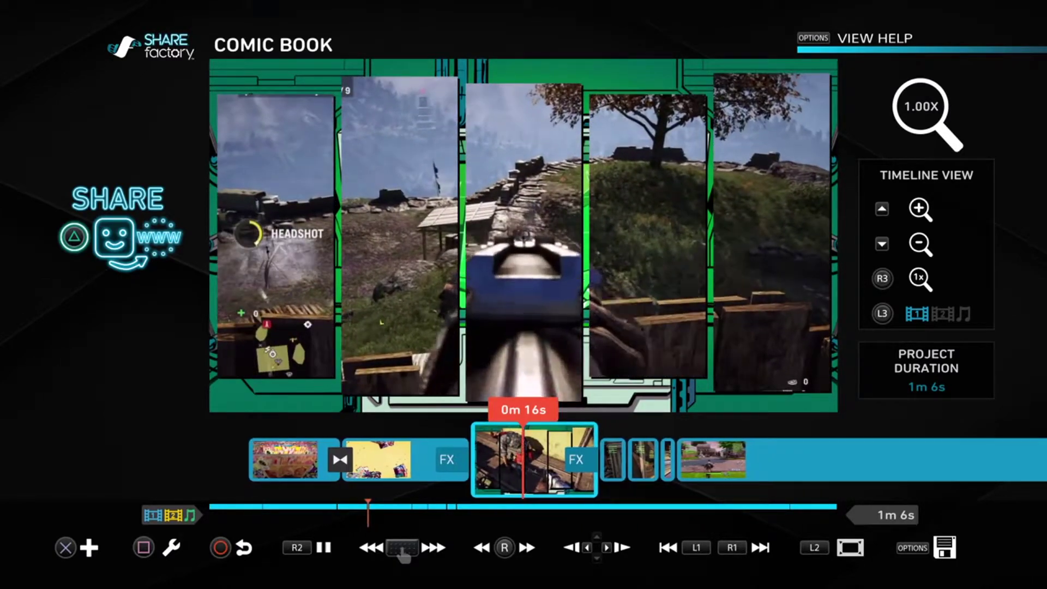
Look through the other available layouts, down to Square Right, and leave without choosing one
{"action": "key", "text": "Return"}
{"action": "key", "text": "Return"}
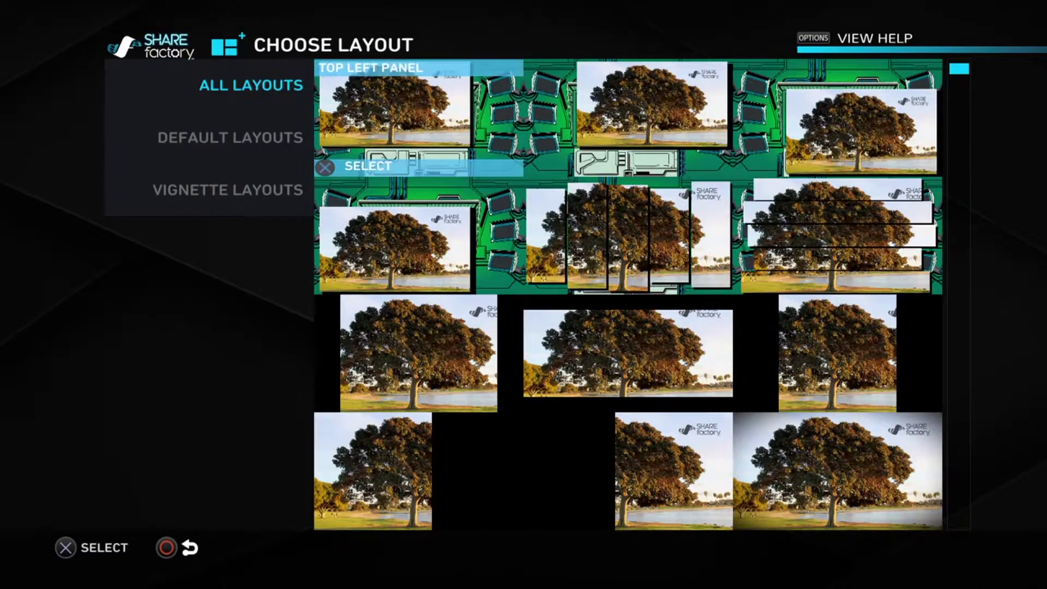
{"action": "key", "text": "Down"}
{"action": "key", "text": "Down"}
{"action": "key", "text": "Down"}
{"action": "key", "text": "Right"}
{"action": "key", "text": "Left"}
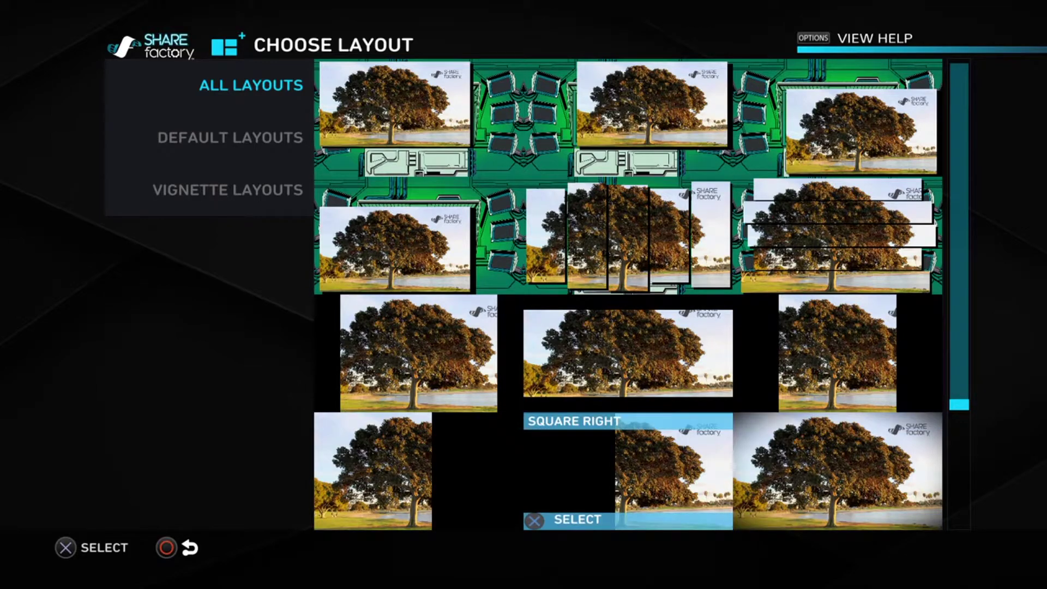
{"action": "key", "text": "Escape"}
Apply the comic-themed layout with horizontal strips to the Far Cry 4 clip
{"action": "key", "text": "Return"}
{"action": "key", "text": "Return"}
{"action": "key", "text": "Left"}
{"action": "key", "text": "Down"}
{"action": "key", "text": "Down"}
{"action": "key", "text": "Right"}
{"action": "key", "text": "Right"}
{"action": "key", "text": "Right"}
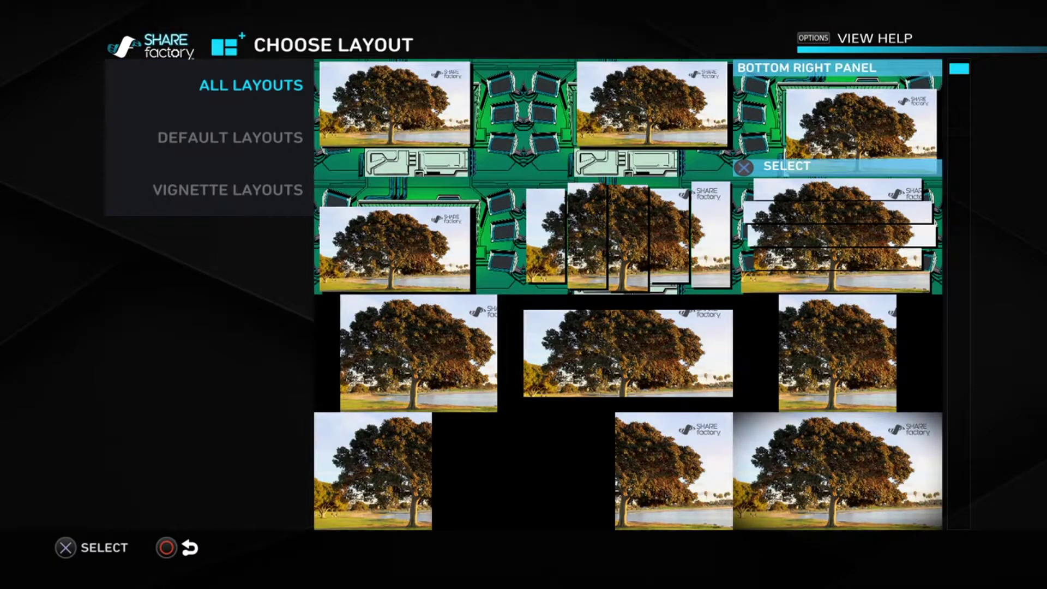
{"action": "key", "text": "Down"}
{"action": "key", "text": "Return"}
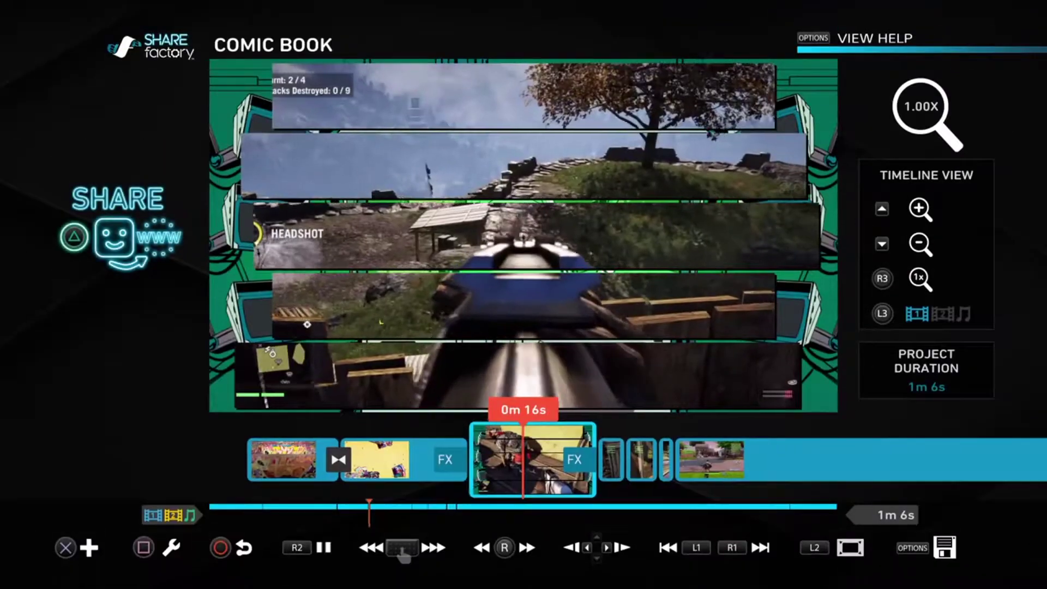
Apply the Blur Vignette layout to the Far Cry 4 clip in place of the horizontal strips
{"action": "key", "text": "Return"}
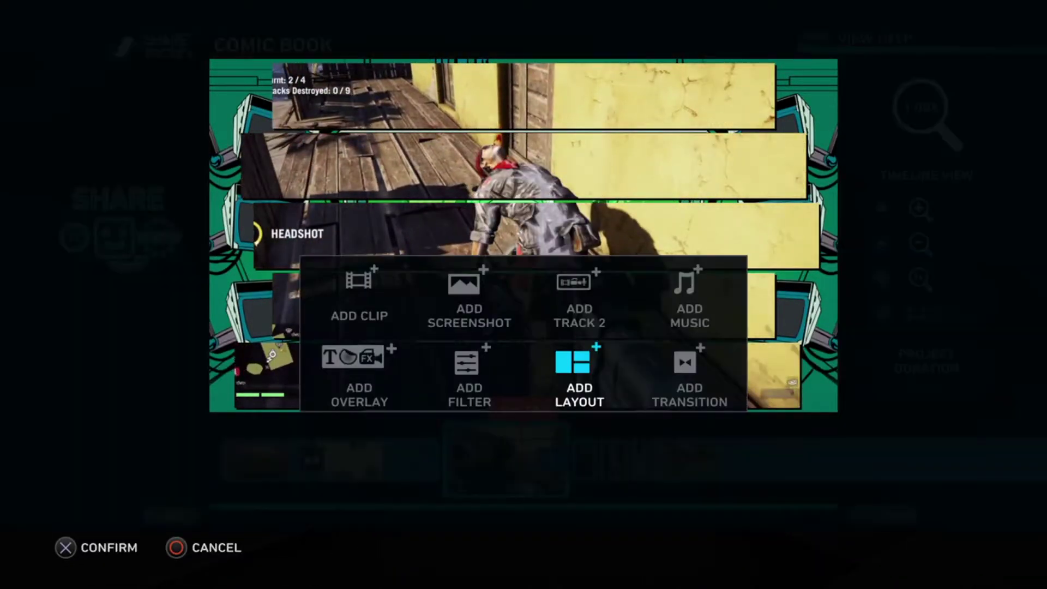
{"action": "key", "text": "Return"}
{"action": "key", "text": "Left"}
{"action": "key", "text": "Down"}
{"action": "key", "text": "Right"}
{"action": "key", "text": "Left"}
{"action": "key", "text": "Down"}
{"action": "key", "text": "Right"}
{"action": "key", "text": "Right"}
{"action": "key", "text": "Escape"}
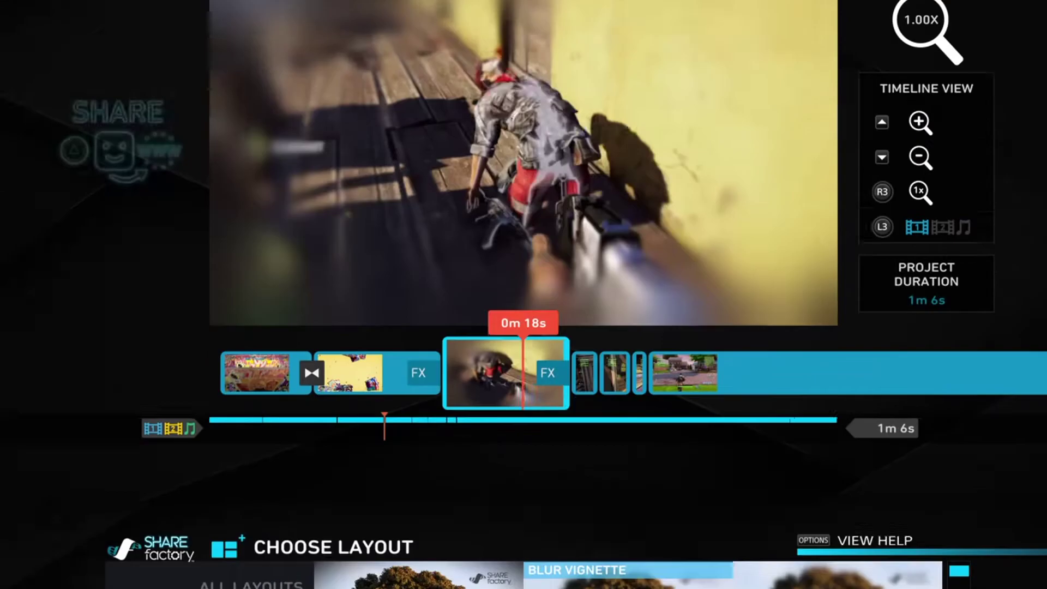
Look through all the filters and apply Stained Glass to the Far Cry 4 clip
{"action": "key", "text": "Return"}
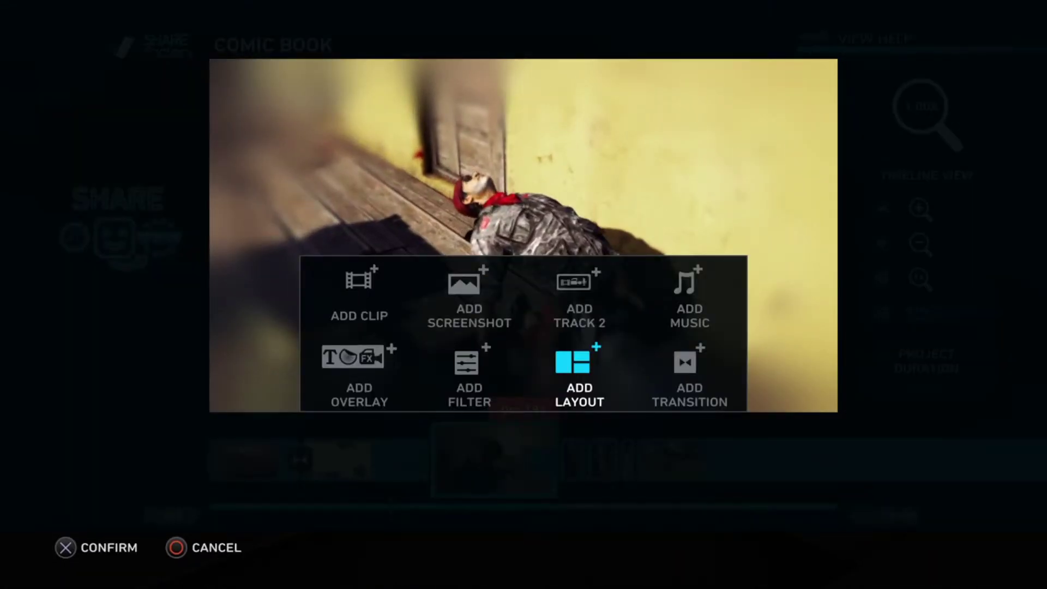
{"action": "key", "text": "Left"}
{"action": "key", "text": "Return"}
{"action": "key", "text": "Right"}
{"action": "key", "text": "Right"}
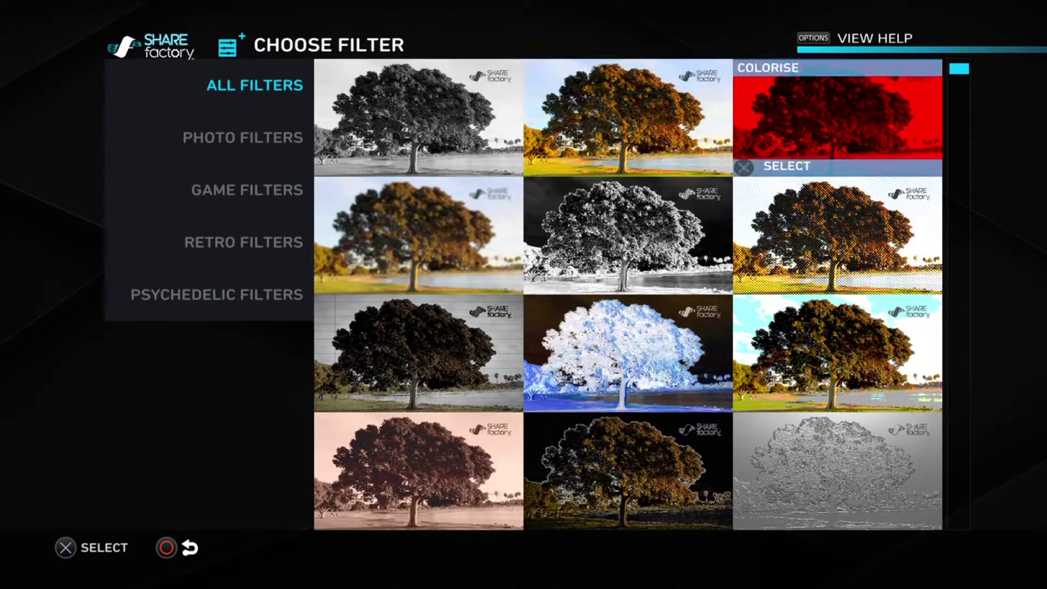
{"action": "key", "text": "Down"}
{"action": "key", "text": "Down"}
{"action": "key", "text": "Down"}
{"action": "key", "text": "Down"}
{"action": "key", "text": "Down"}
{"action": "key", "text": "Down"}
{"action": "key", "text": "Down"}
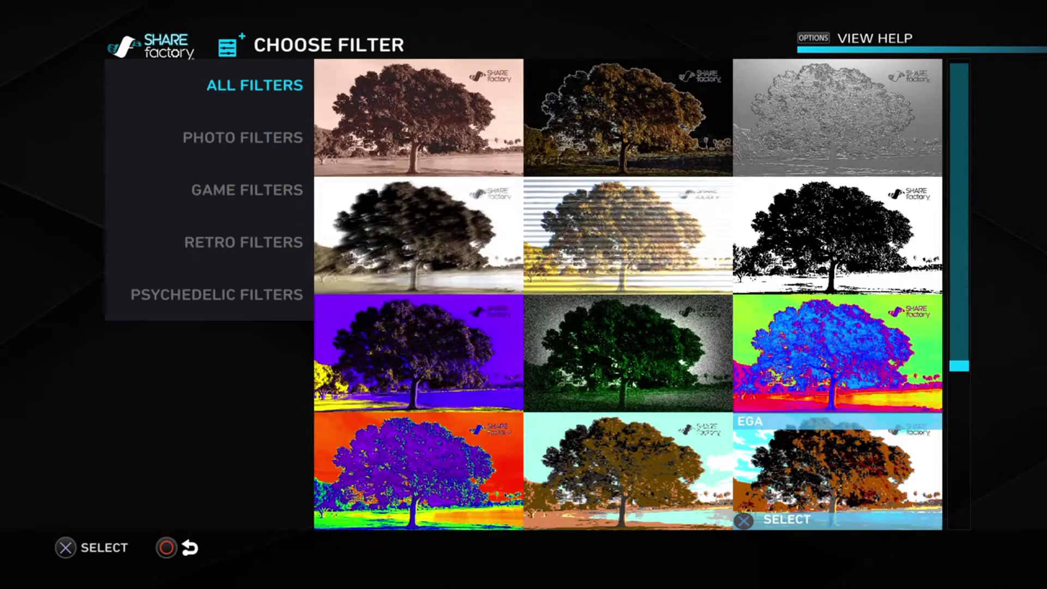
{"action": "key", "text": "Left"}
{"action": "key", "text": "Down"}
{"action": "key", "text": "Down"}
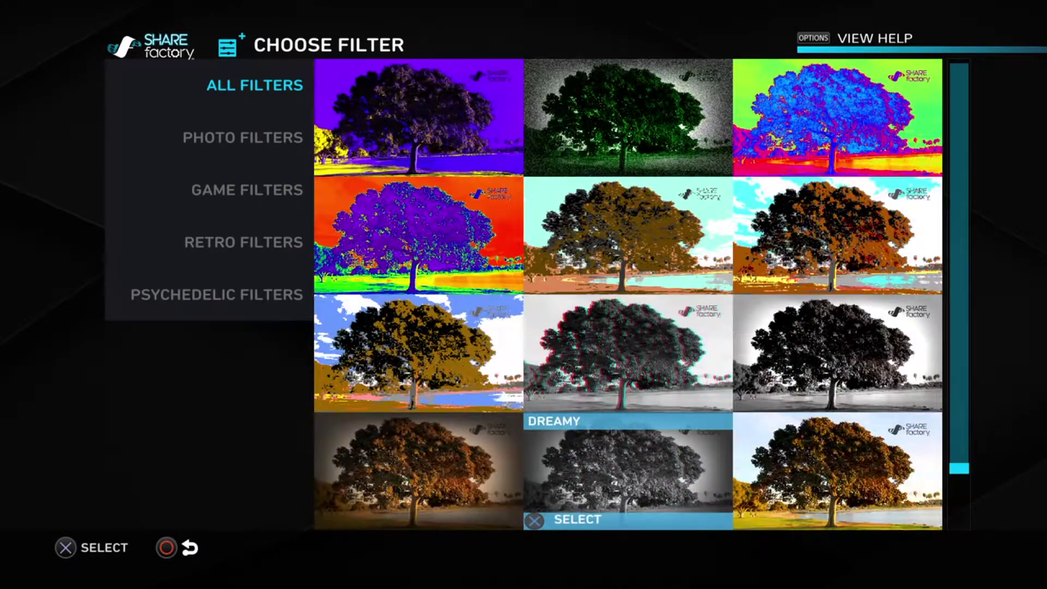
{"action": "key", "text": "Left"}
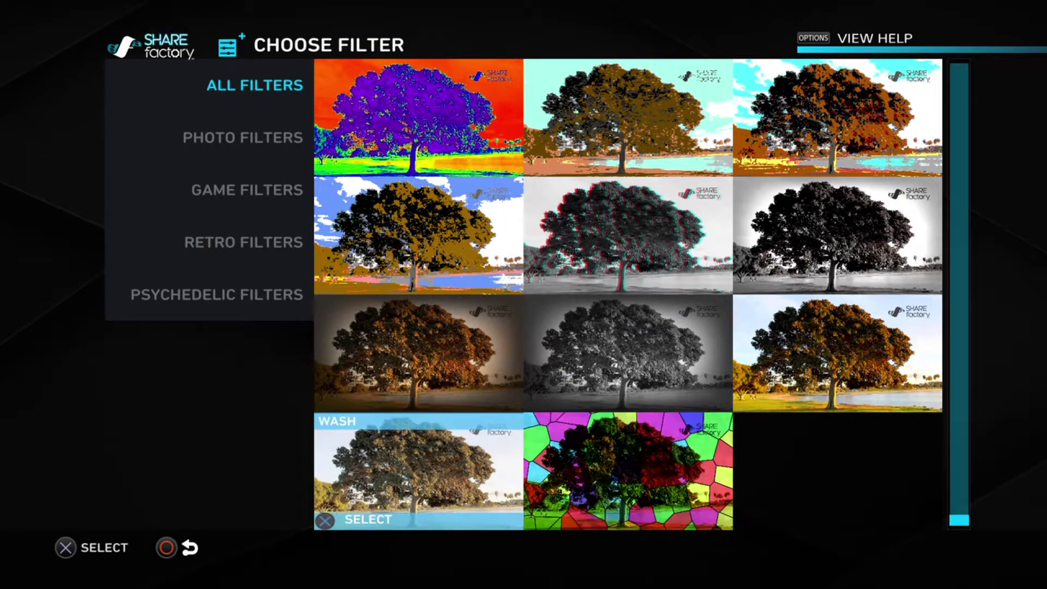
{"action": "key", "text": "Left"}
{"action": "key", "text": "Right"}
{"action": "key", "text": "Right"}
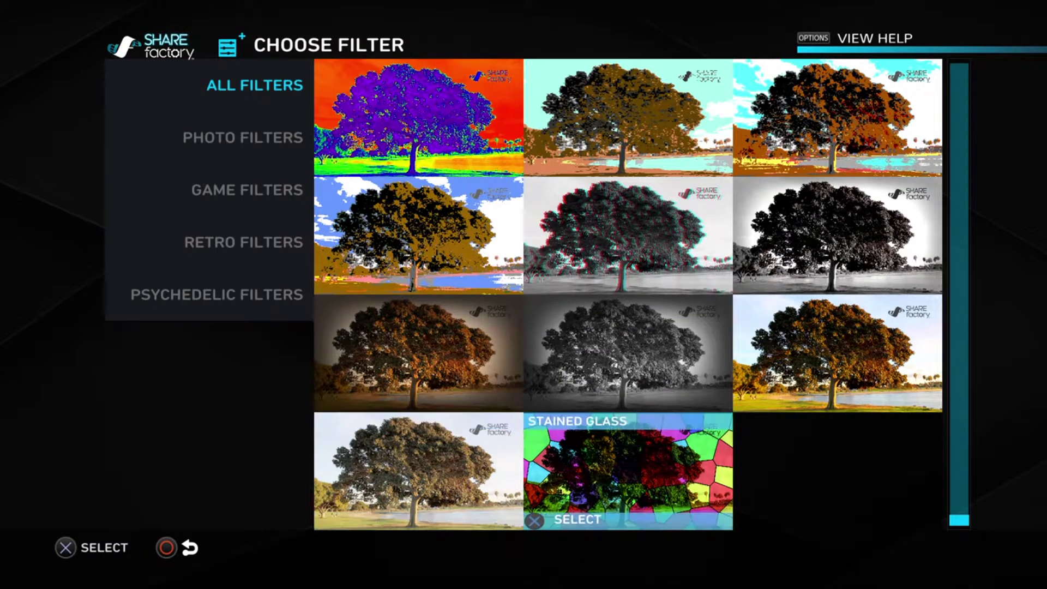
{"action": "key", "text": "Return"}
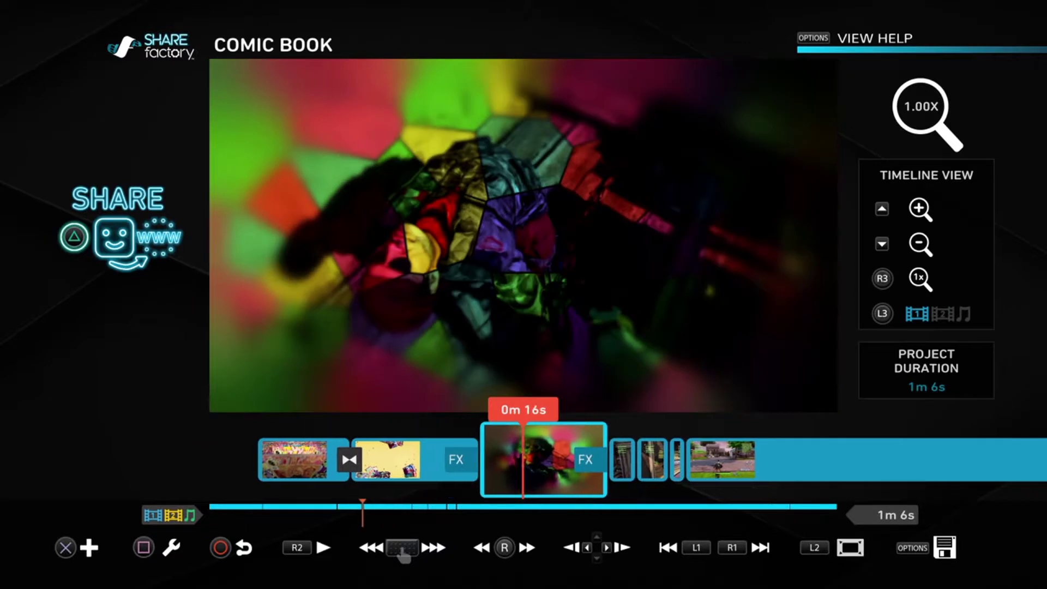
{"action": "key", "text": "Return"}
{"action": "key", "text": "Right"}
{"action": "key", "text": "Right"}
{"action": "key", "text": "Return"}
{"action": "key", "text": "Escape"}
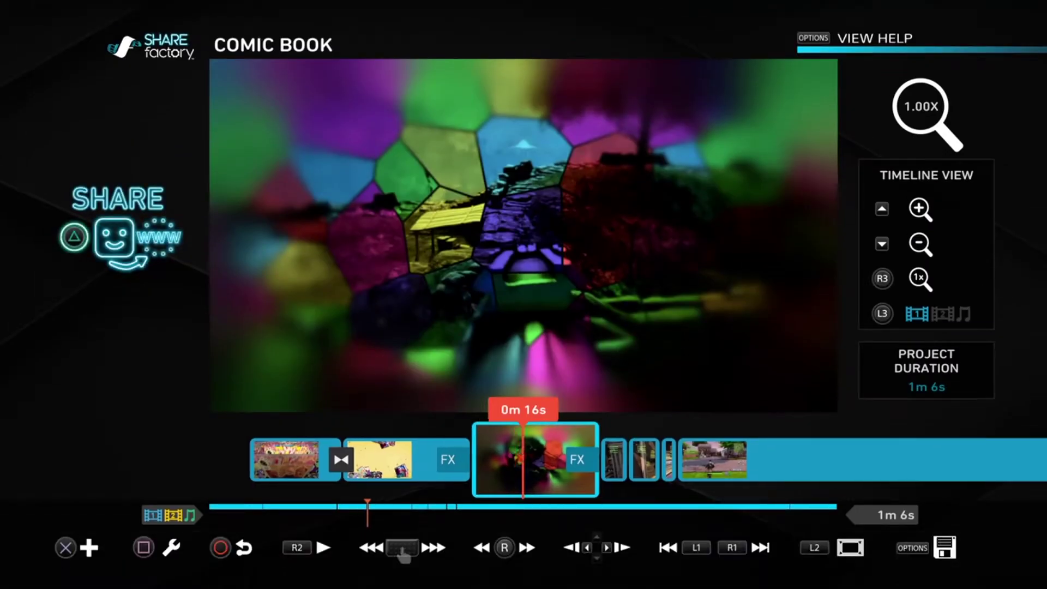
Move to the first short Fortnite clip, open the transition choices for it and preview the 1.53s Comic Book transition
{"action": "key", "text": "Right"}
{"action": "key", "text": "Left"}
{"action": "key", "text": "Right"}
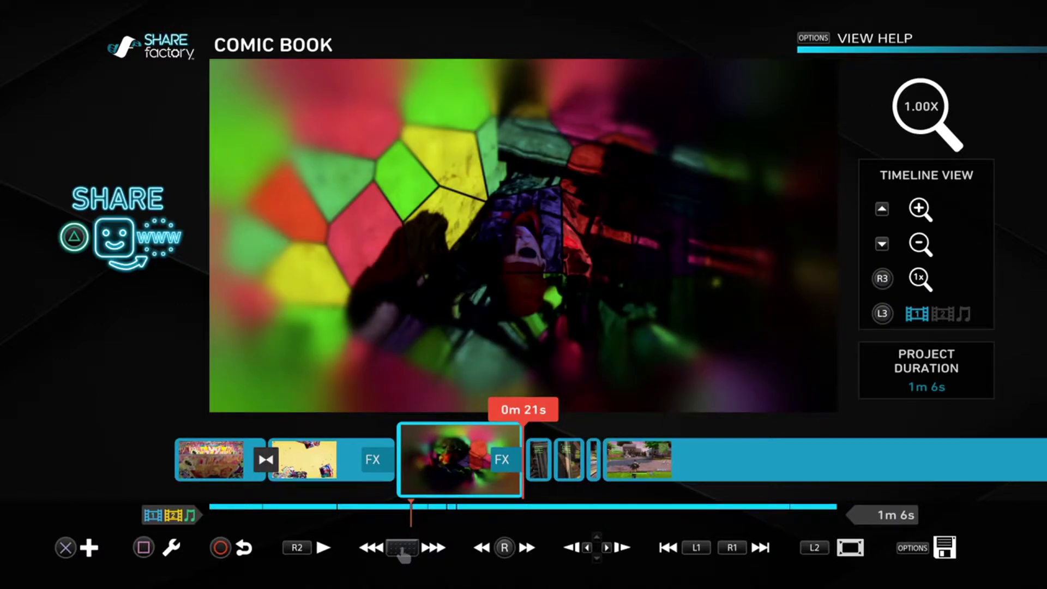
{"action": "key", "text": "Right"}
{"action": "key", "text": "Return"}
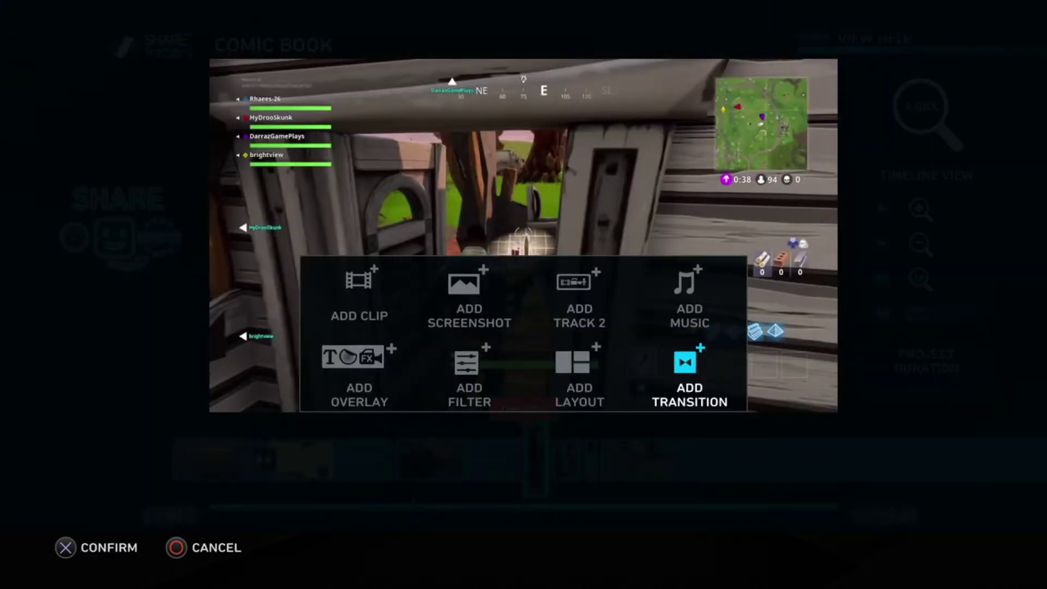
{"action": "key", "text": "Return"}
{"action": "key", "text": "space"}
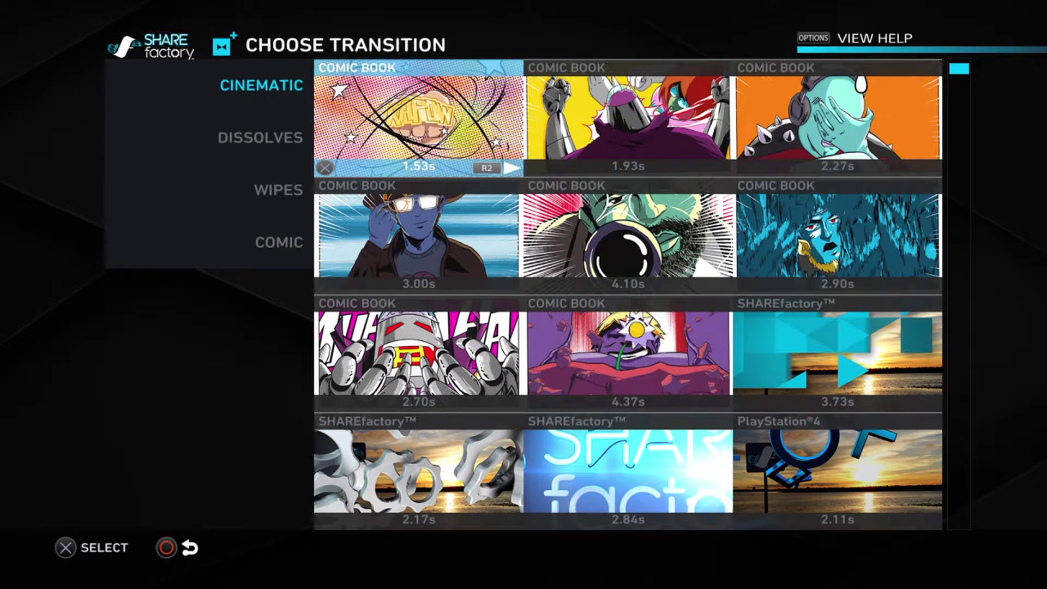
Look through the Cinematic transitions, including the SHAREfactory and PlayStation 4 ones
{"action": "key", "text": "Down"}
{"action": "key", "text": "Down"}
{"action": "key", "text": "Down"}
{"action": "key", "text": "Down"}
{"action": "key", "text": "Down"}
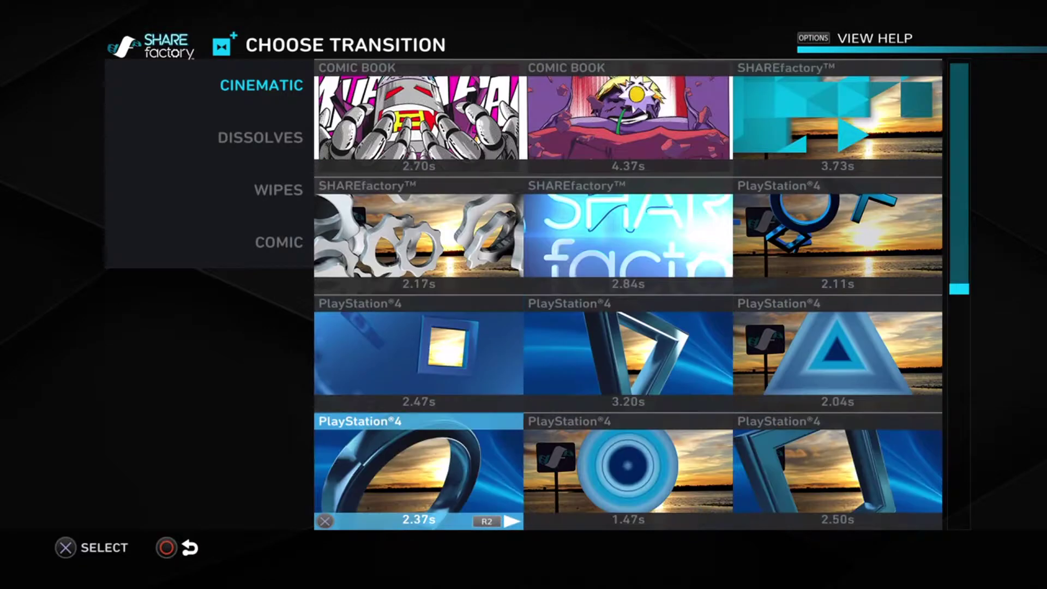
{"action": "key", "text": "Right"}
{"action": "key", "text": "Up"}
{"action": "key", "text": "Up"}
{"action": "key", "text": "Up"}
{"action": "key", "text": "Up"}
{"action": "key", "text": "Up"}
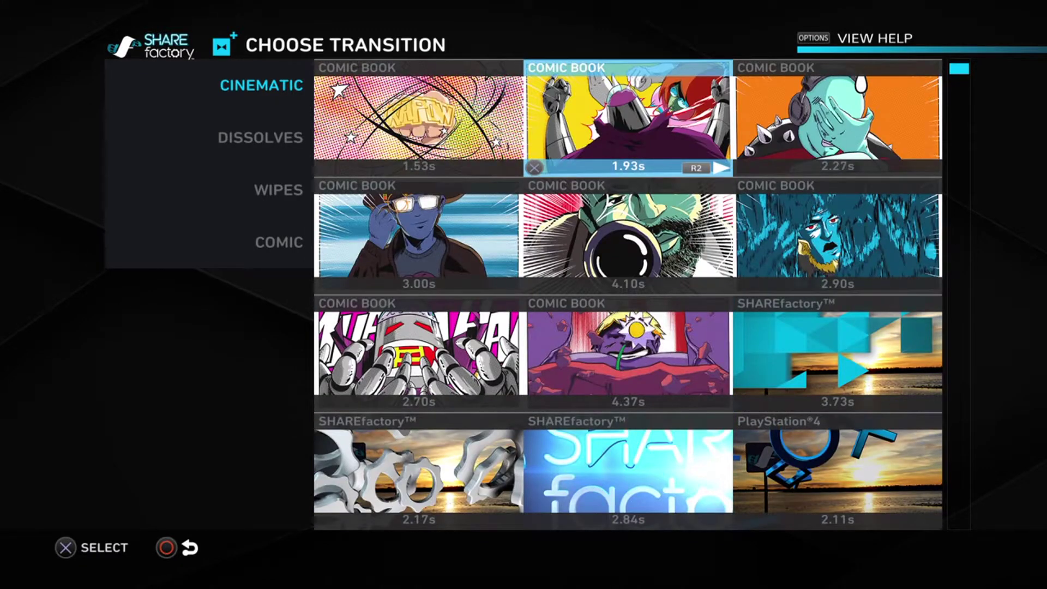
Preview the Horizontal Bands Out wipe and add it as the transition between the first two short Fortnite clips
{"action": "key", "text": "Left"}
{"action": "key", "text": "Down"}
{"action": "key", "text": "Right"}
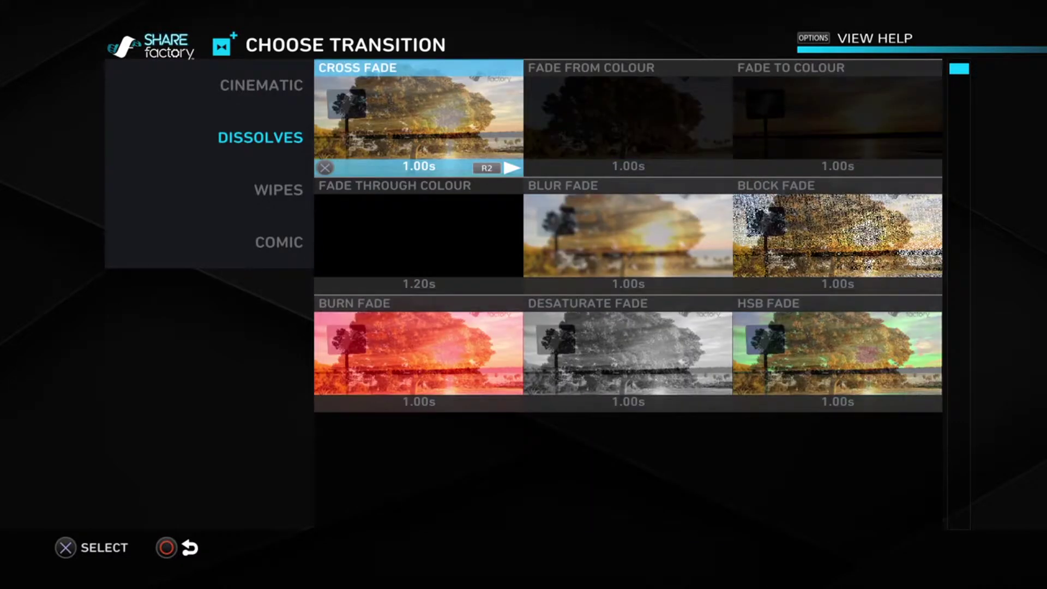
{"action": "key", "text": "Left"}
{"action": "key", "text": "Down"}
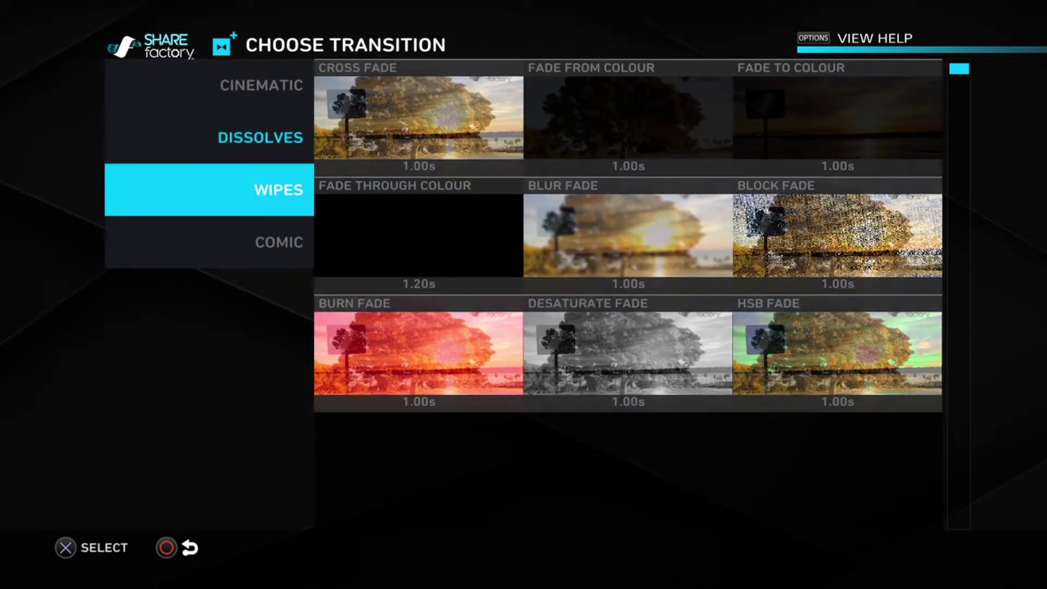
{"action": "key", "text": "Right"}
{"action": "key", "text": "Down"}
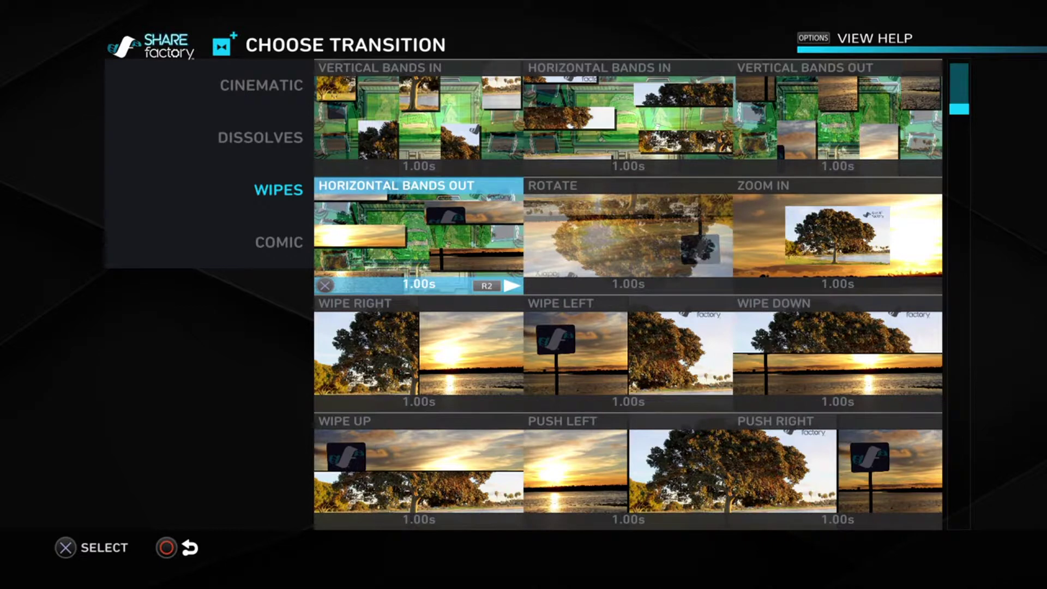
{"action": "key", "text": "space"}
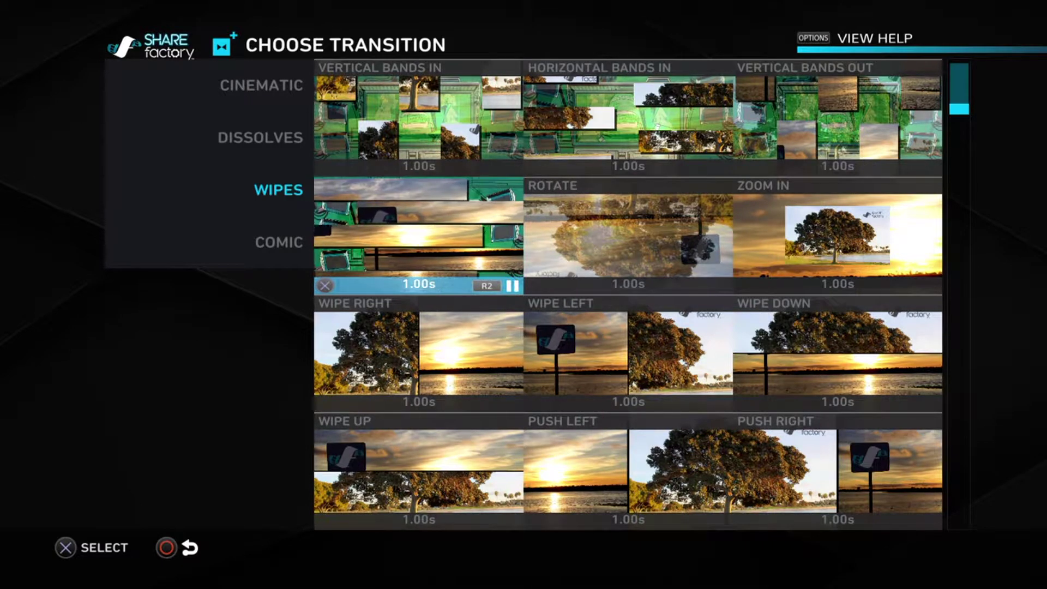
{"action": "key", "text": "Return"}
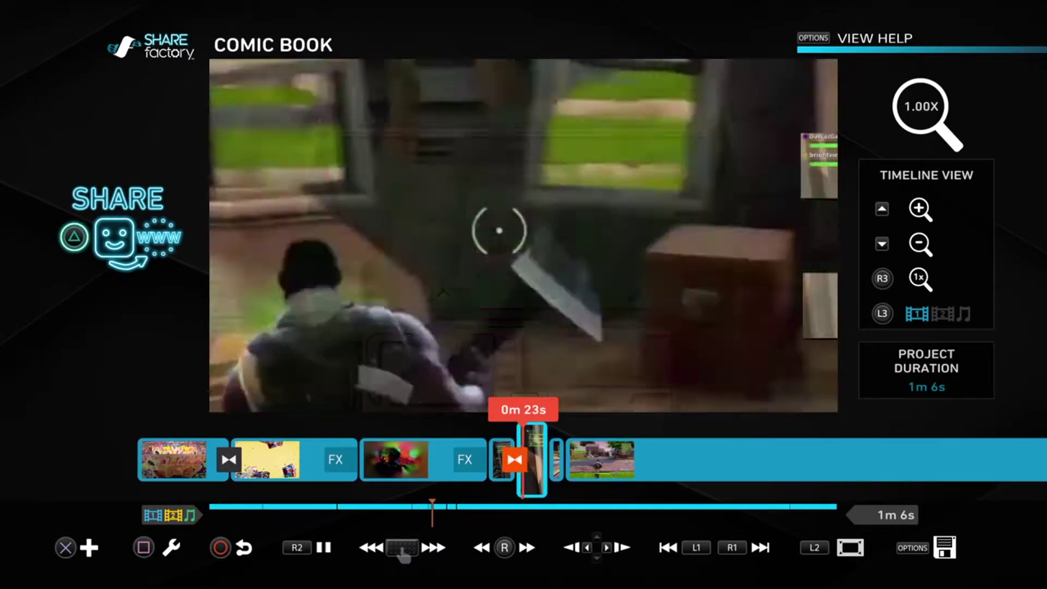
Open the music library for the project, listed by most recent
{"action": "key", "text": "Return"}
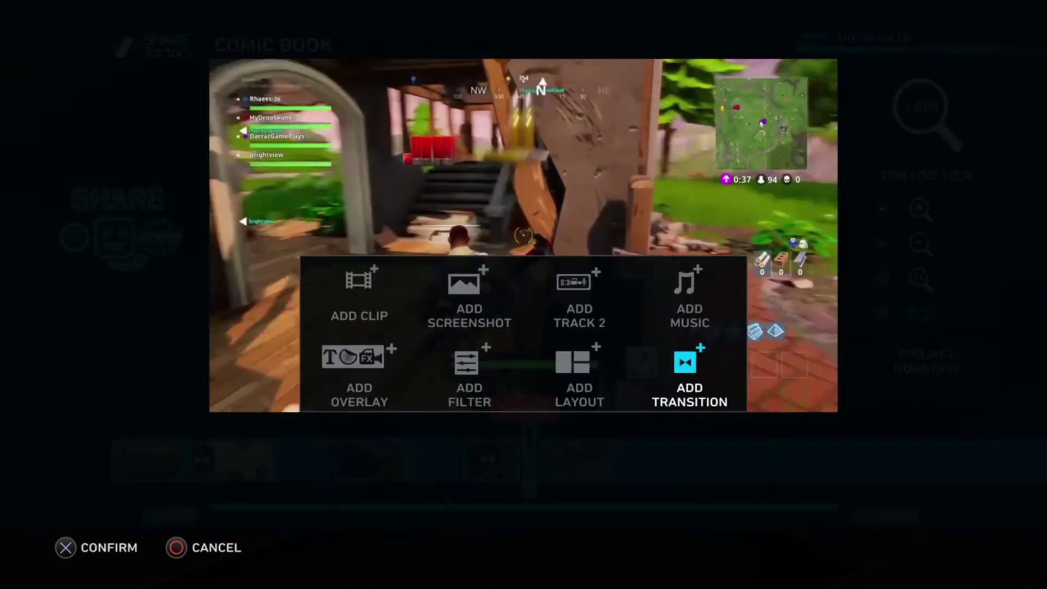
{"action": "key", "text": "Left"}
{"action": "key", "text": "Left"}
{"action": "key", "text": "Up"}
{"action": "key", "text": "Right"}
{"action": "key", "text": "Right"}
{"action": "key", "text": "Return"}
{"action": "key", "text": "Down"}
{"action": "key", "text": "Up"}
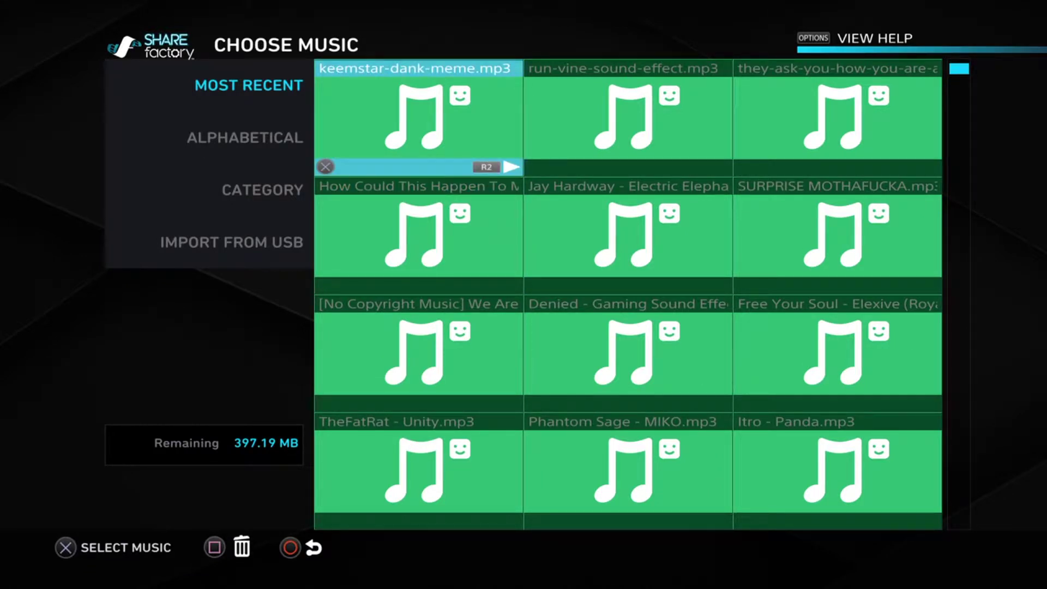
Preview keemstar-dank-meme.mp3, run-vine-sound-effect.mp3 and the sound beside it, and bring up How Could This Happen To Me
{"action": "key", "text": "space"}
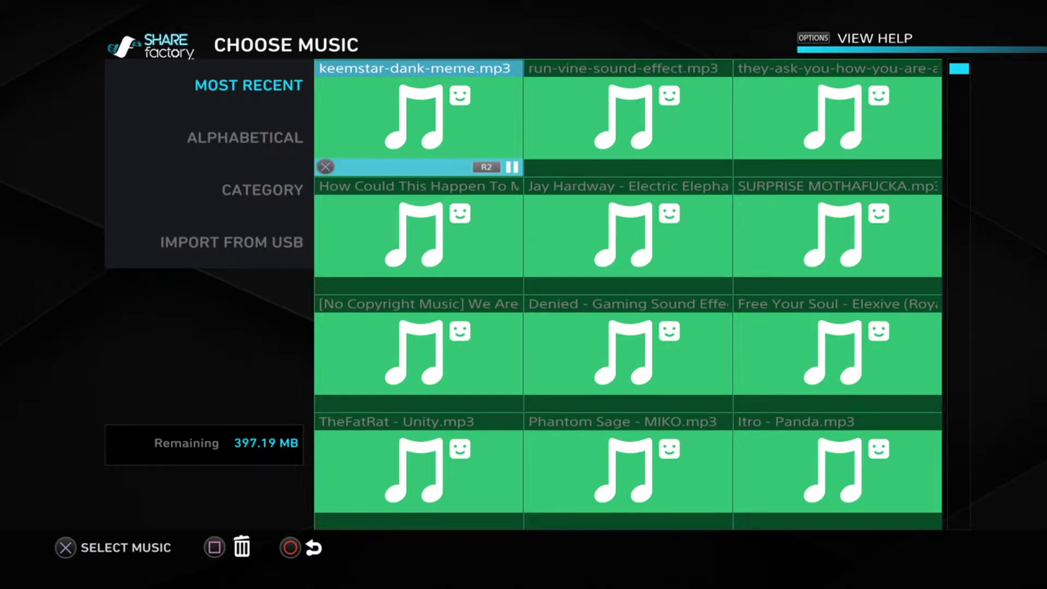
{"action": "key", "text": "Right"}
{"action": "key", "text": "space"}
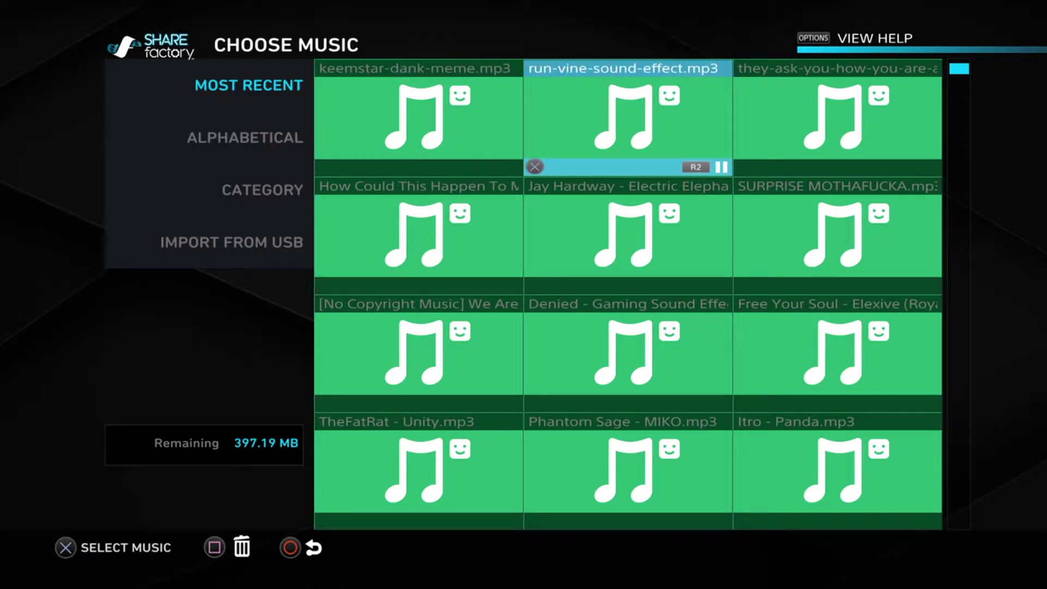
{"action": "key", "text": "Right"}
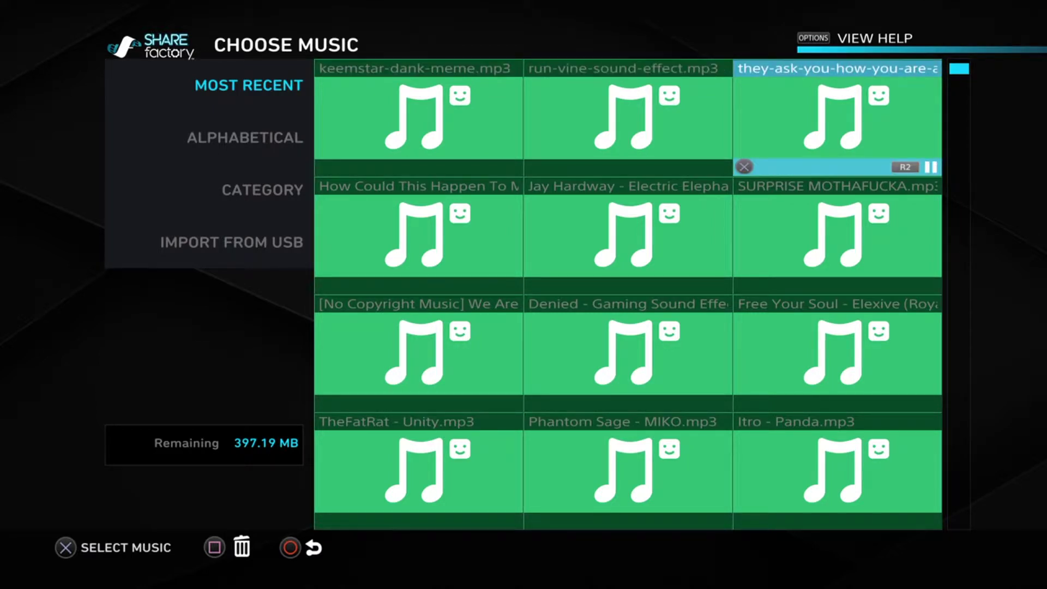
{"action": "key", "text": "Left"}
{"action": "key", "text": "Down"}
{"action": "key", "text": "Left"}
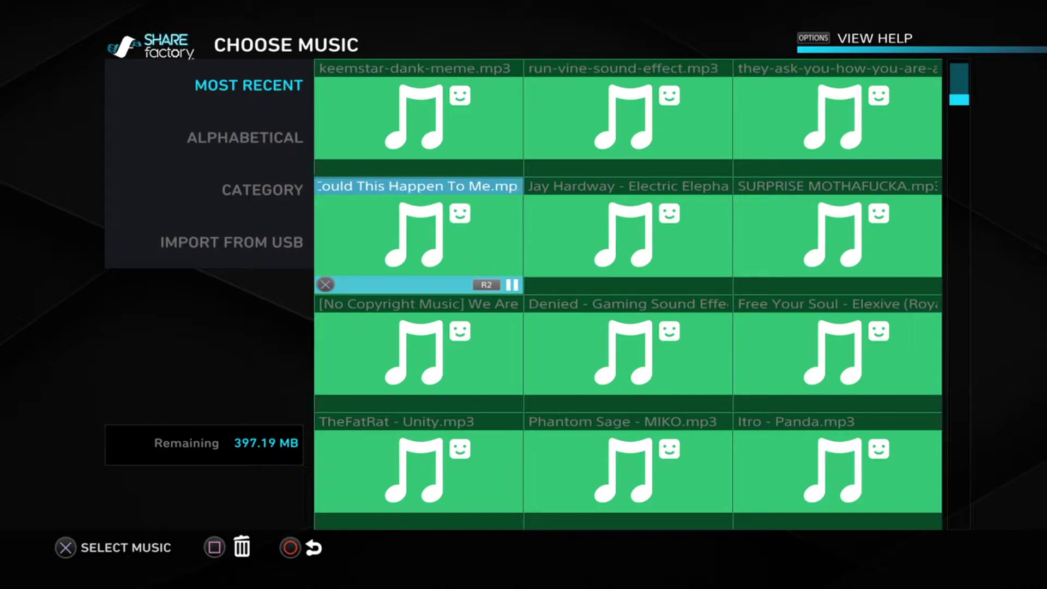
Point out the option to import music from USB, and return to the project without adding any music
{"action": "key", "text": "Left"}
{"action": "key", "text": "Down"}
{"action": "key", "text": "Down"}
{"action": "key", "text": "Down"}
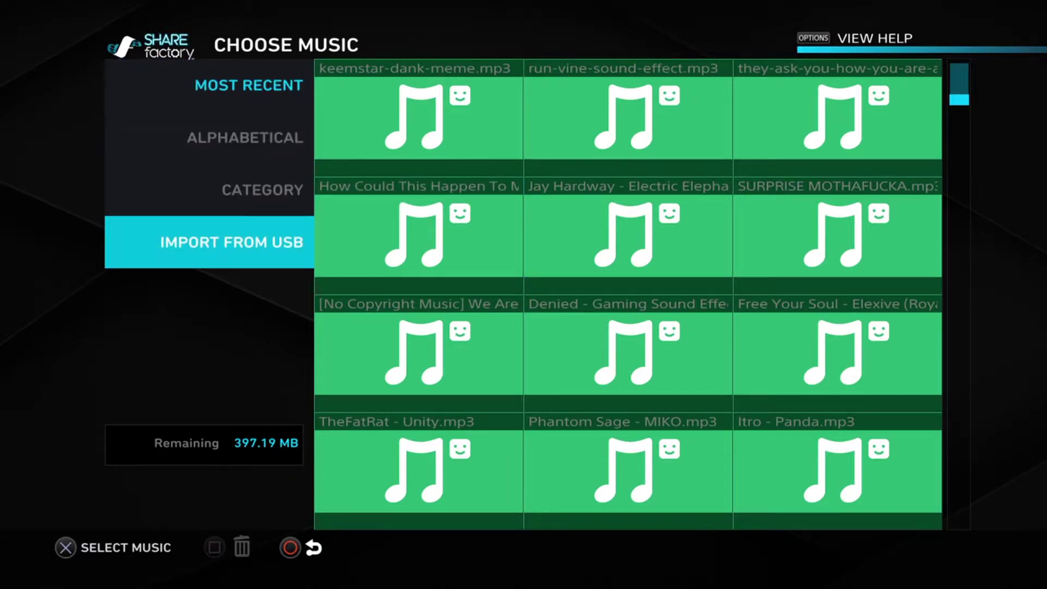
{"action": "key", "text": "Escape"}
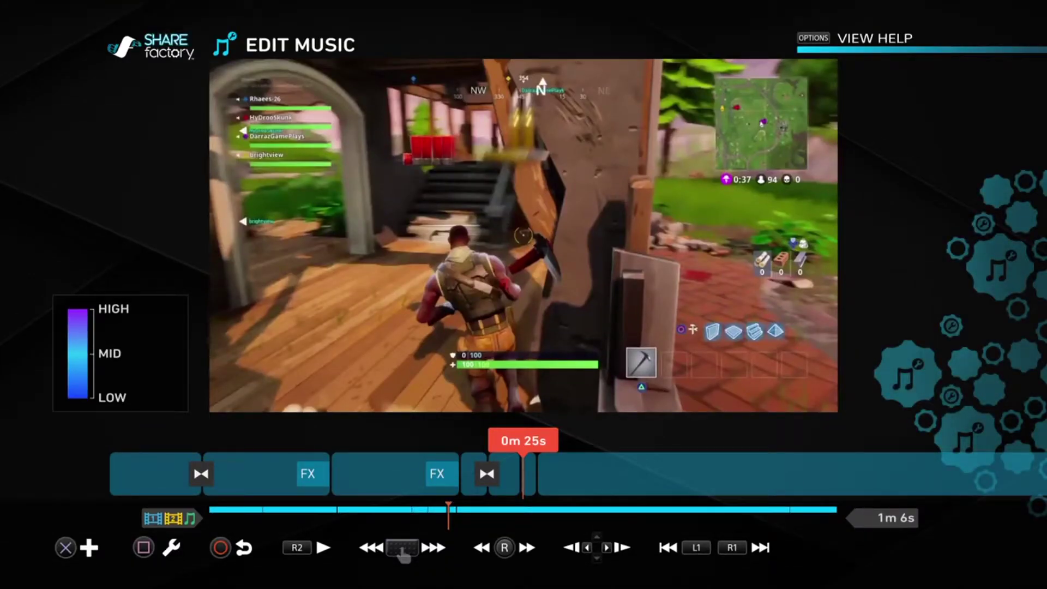
{"action": "key", "text": "Escape"}
View the Track 2 camera and microphone recording screen, and leave it without recording
{"action": "key", "text": "Return"}
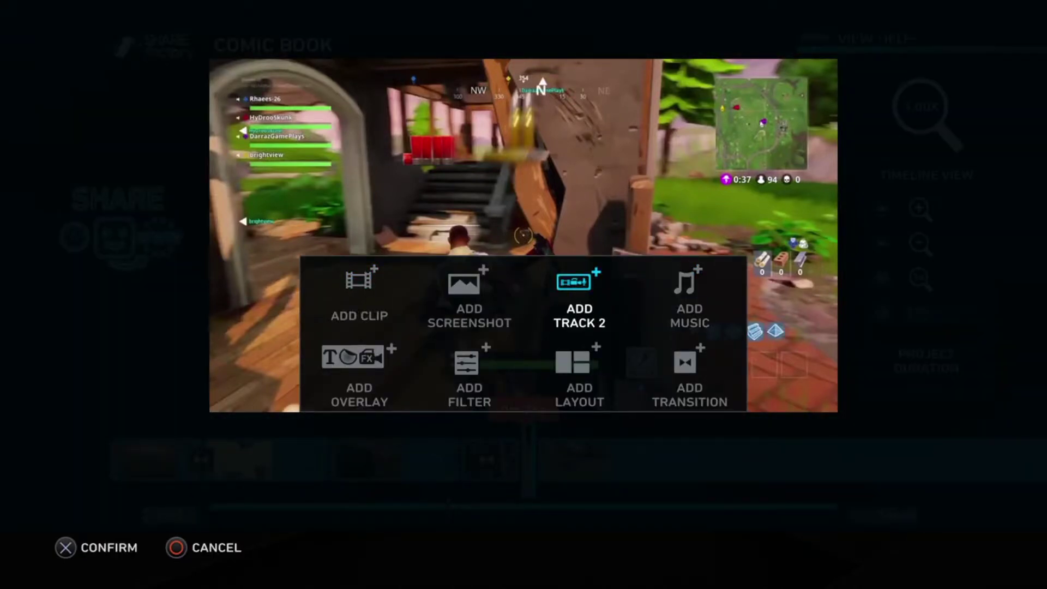
{"action": "key", "text": "Return"}
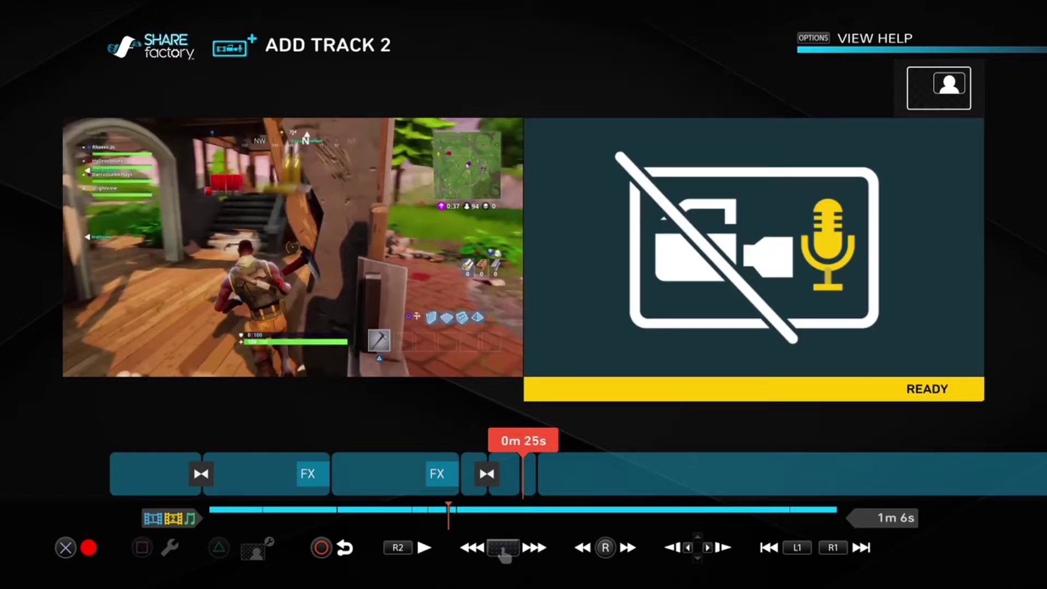
{"action": "key", "text": "Escape"}
Look through the overlay categories and add the imported SpongeBob BOI image to the Fortnite clip
{"action": "key", "text": "Return"}
{"action": "key", "text": "Left"}
{"action": "key", "text": "Down"}
{"action": "key", "text": "Left"}
{"action": "key", "text": "Return"}
{"action": "key", "text": "Down"}
{"action": "key", "text": "Down"}
{"action": "key", "text": "Down"}
{"action": "key", "text": "Down"}
{"action": "key", "text": "Up"}
{"action": "key", "text": "Up"}
{"action": "key", "text": "Right"}
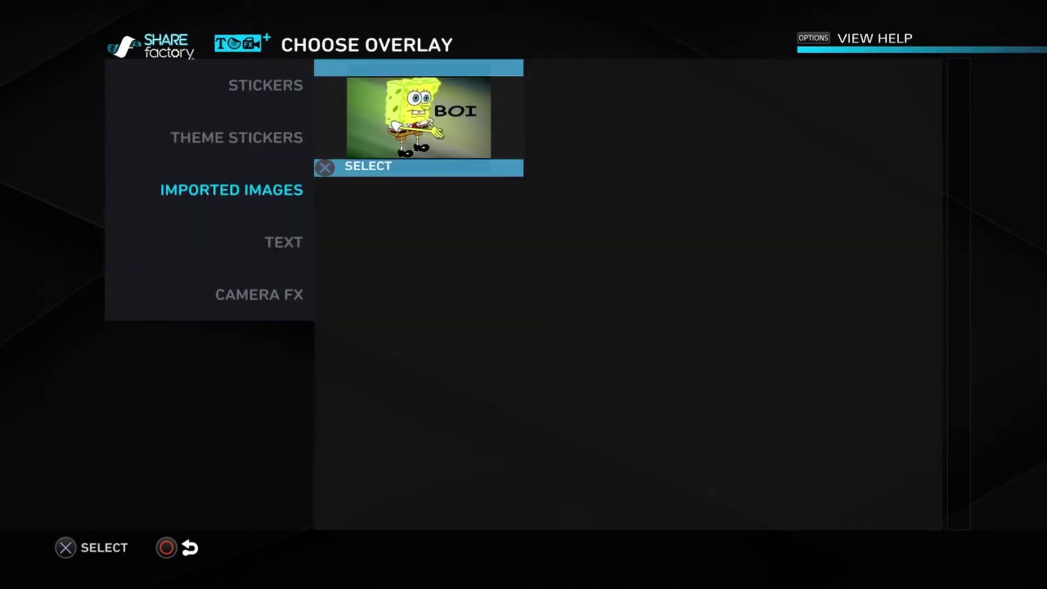
{"action": "key", "text": "Return"}
Choose a starting animation for the SpongeBob BOI sticker
{"action": "key", "text": "Right"}
{"action": "key", "text": "Right"}
{"action": "key", "text": "Return"}
{"action": "key", "text": "Return"}
{"action": "key", "text": "Down"}
{"action": "key", "text": "Down"}
{"action": "key", "text": "Down"}
{"action": "key", "text": "Down"}
{"action": "key", "text": "Return"}
{"action": "key", "text": "Return"}
{"action": "key", "text": "Return"}
{"action": "key", "text": "Down"}
{"action": "key", "text": "Down"}
{"action": "key", "text": "Down"}
{"action": "key", "text": "Down"}
{"action": "key", "text": "Return"}
Look through the ending animations for the sticker and choose Spin Away
{"action": "key", "text": "Return"}
{"action": "key", "text": "Down"}
{"action": "key", "text": "Down"}
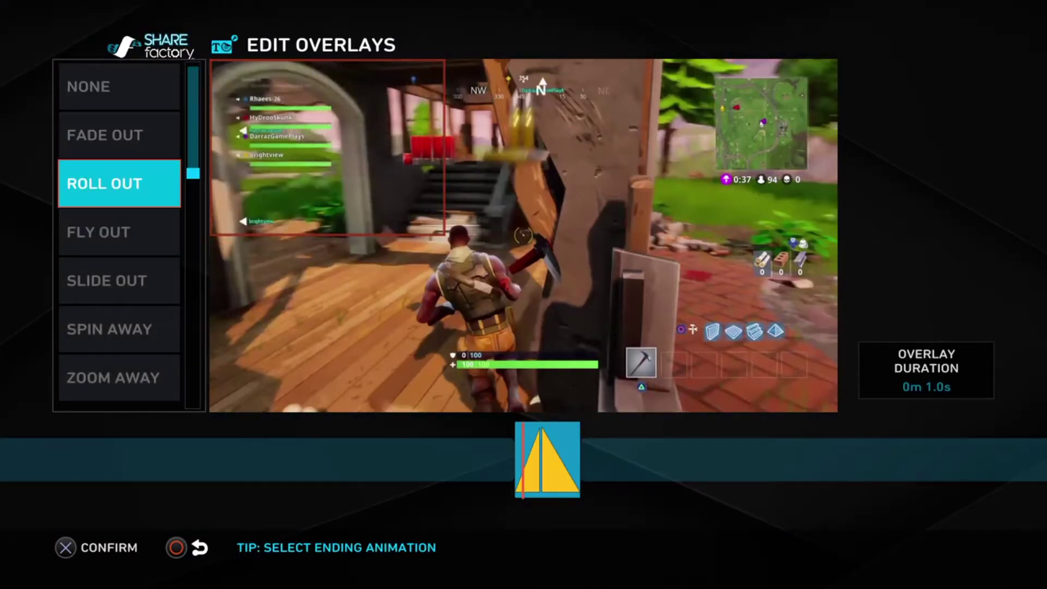
{"action": "key", "text": "Down"}
{"action": "key", "text": "Down"}
{"action": "key", "text": "Down"}
{"action": "key", "text": "Down"}
{"action": "key", "text": "Up"}
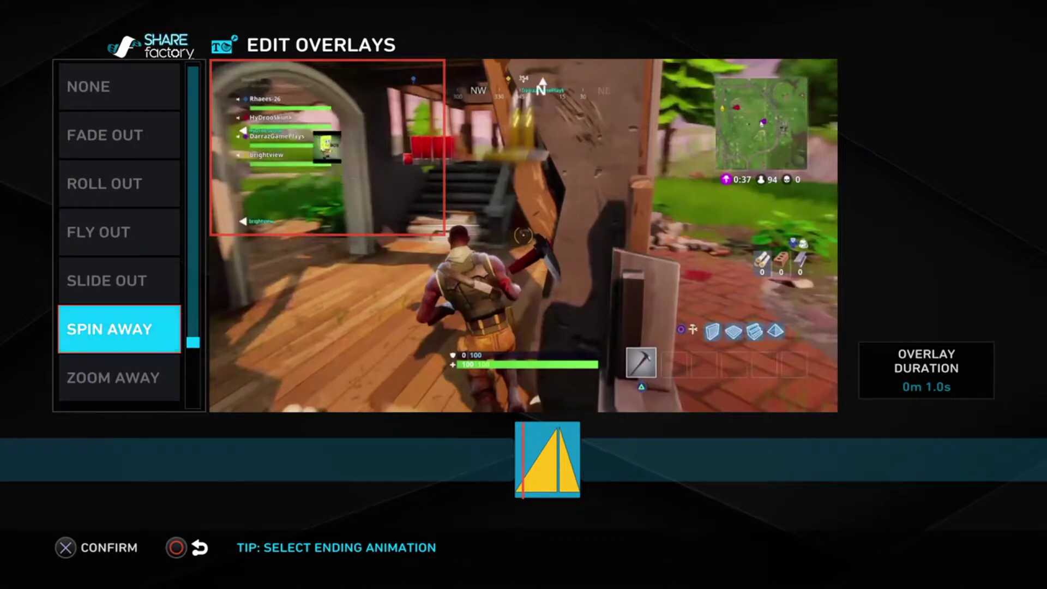
{"action": "key", "text": "Return"}
Transform the SpongeBob BOI sticker, shifting it slightly to the right within the frame
{"action": "key", "text": "Return"}
{"action": "key", "text": "Down"}
{"action": "key", "text": "Left"}
{"action": "key", "text": "Left"}
{"action": "key", "text": "Return"}
{"action": "key", "text": "Return"}
{"action": "key", "text": "Up"}
{"action": "key", "text": "Return"}
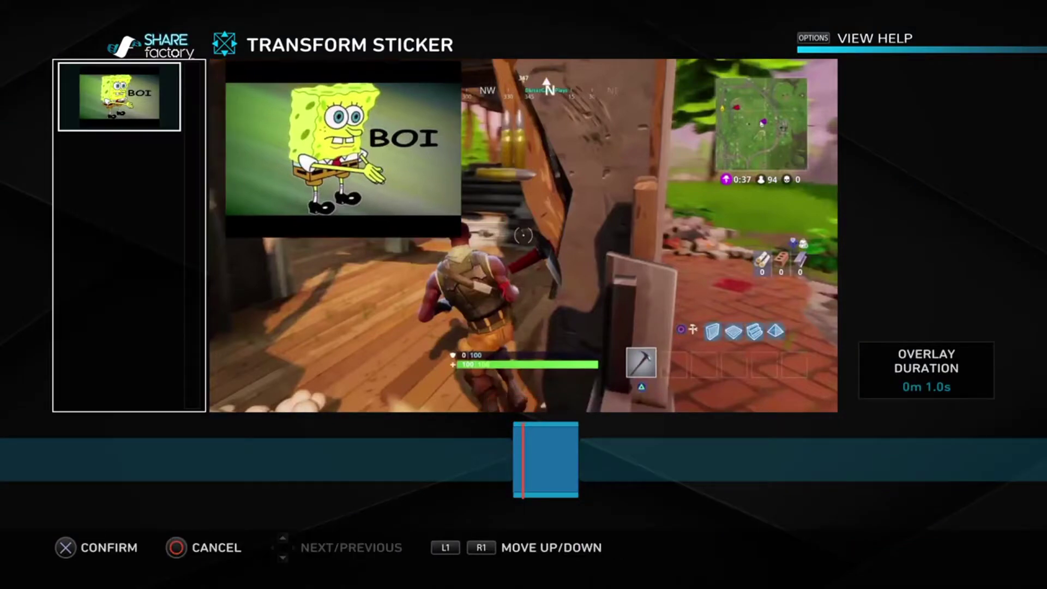
{"action": "key", "text": "Return"}
{"action": "key", "text": "Escape"}
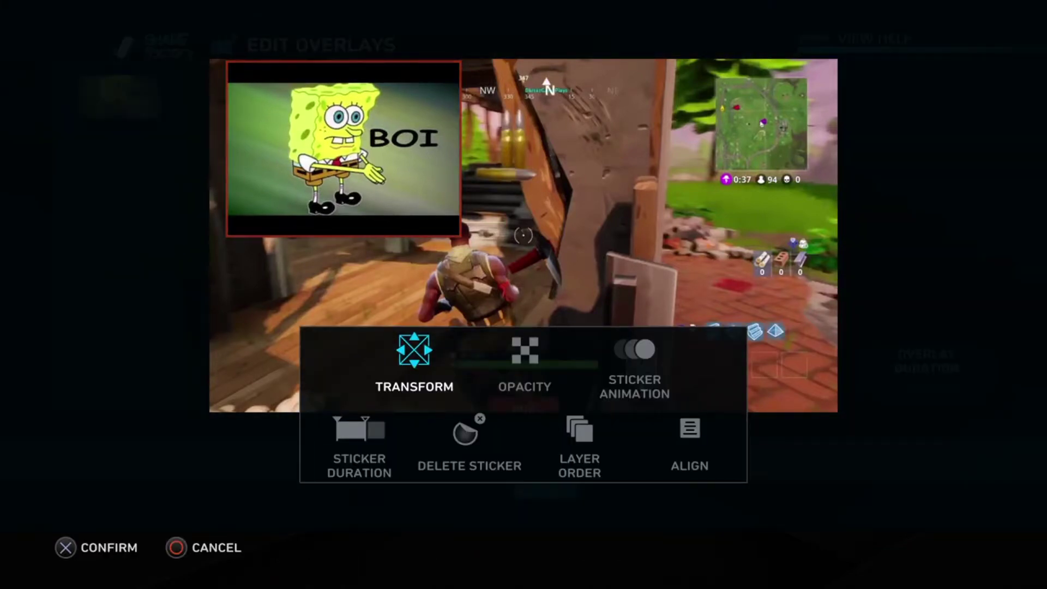
Leave the overlay editor and play back the Fortnite clip to preview the SpongeBob BOI sticker
{"action": "key", "text": "Escape"}
{"action": "key", "text": "Right"}
{"action": "key", "text": "Right"}
{"action": "key", "text": "Left"}
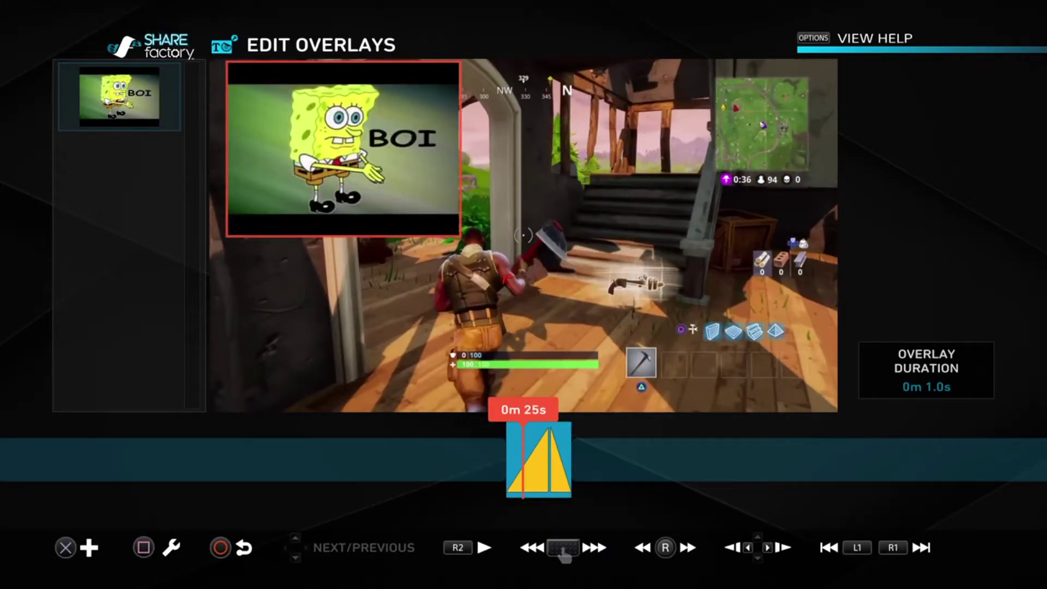
{"action": "key", "text": "Return"}
{"action": "key", "text": "Escape"}
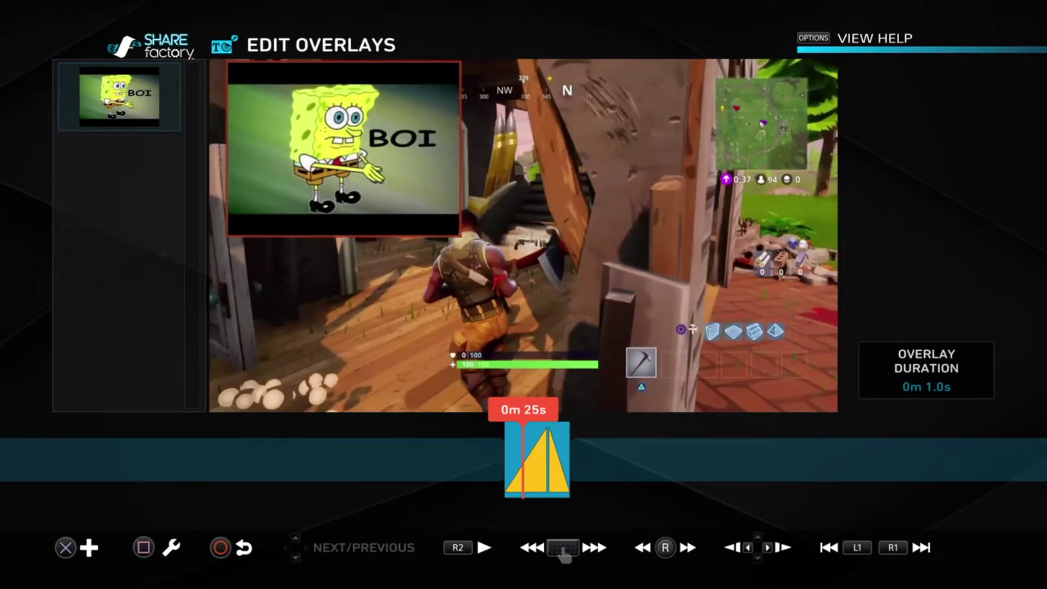
{"action": "key", "text": "Escape"}
{"action": "key", "text": "space"}
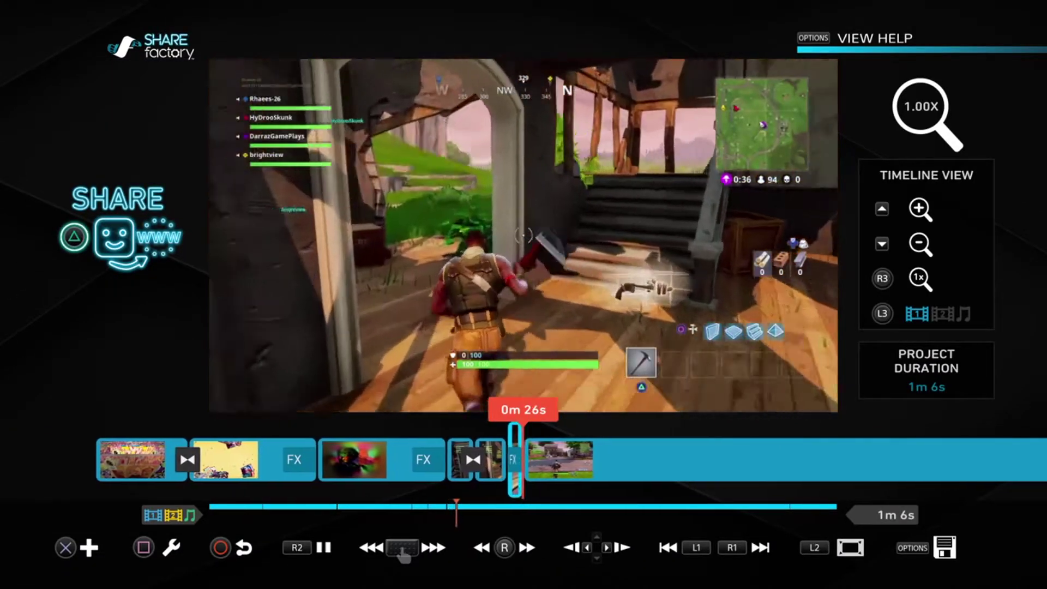
{"action": "key", "text": "space"}
{"action": "key", "text": "Left"}
Look through the sticker, imported image and text overlay categories without choosing an overlay
{"action": "key", "text": "Return"}
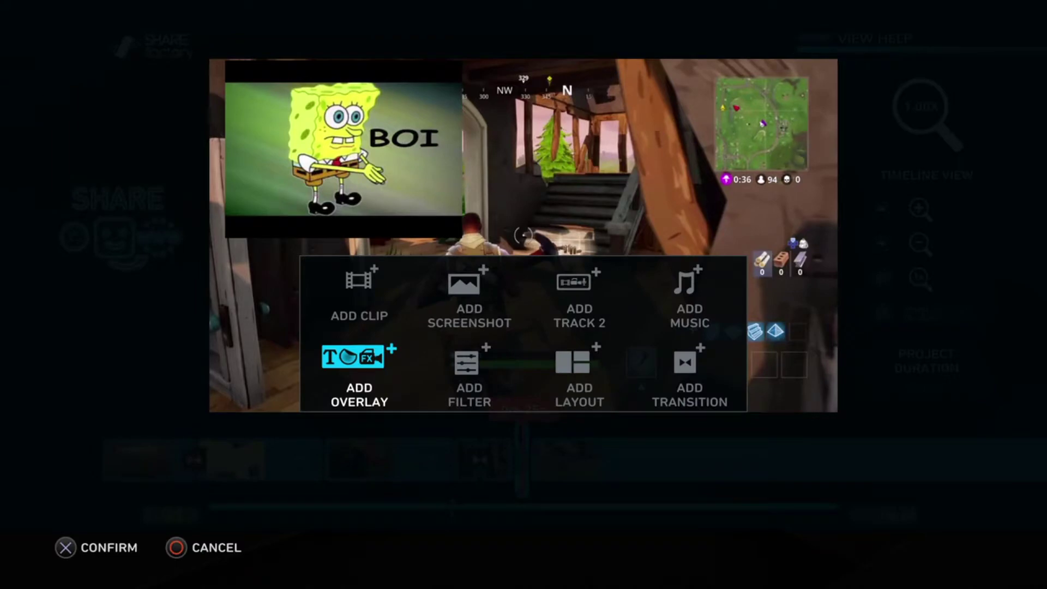
{"action": "key", "text": "Return"}
{"action": "key", "text": "Up"}
{"action": "key", "text": "Up"}
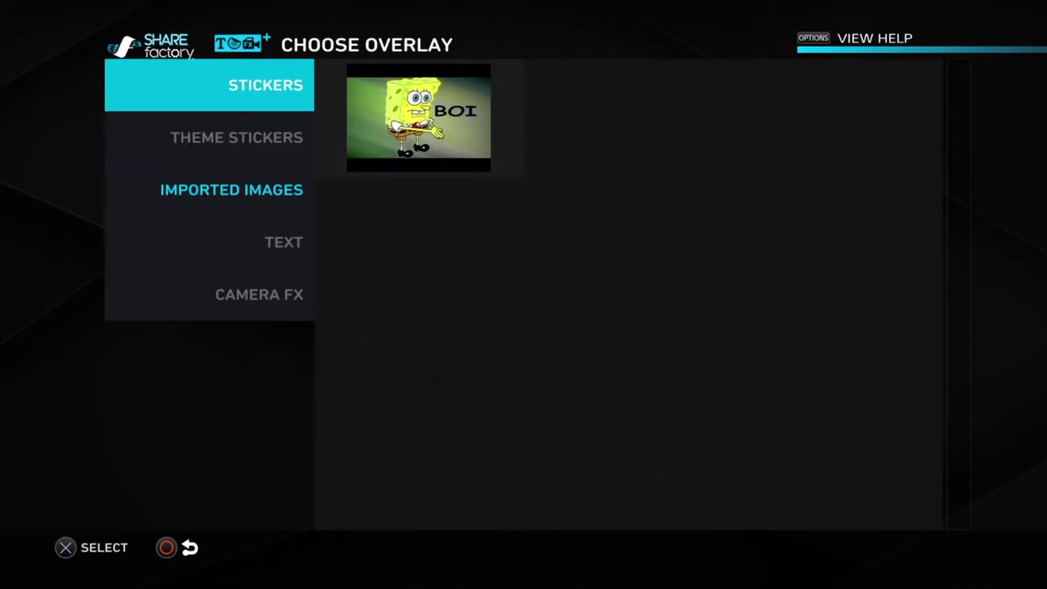
{"action": "key", "text": "Right"}
{"action": "key", "text": "Left"}
{"action": "key", "text": "Down"}
{"action": "key", "text": "Down"}
{"action": "key", "text": "Down"}
{"action": "key", "text": "Right"}
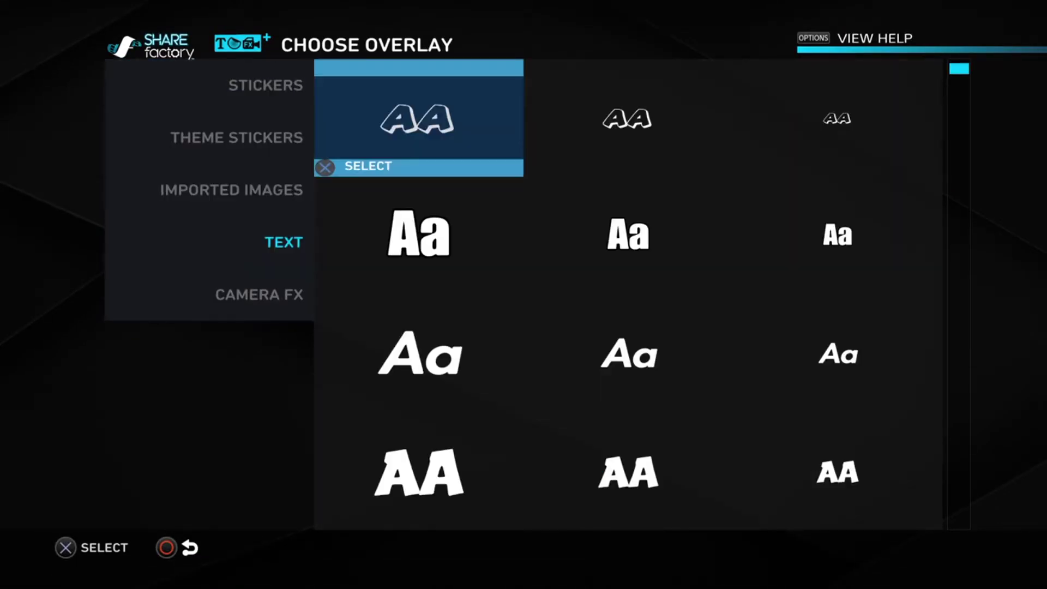
{"action": "key", "text": "Escape"}
Try adding a large italic "Aa" text overlay reading "halp this vid iz shee" to the next Fortnite clip for 5.0 s, and preview it
{"action": "key", "text": "Return"}
{"action": "key", "text": "Return"}
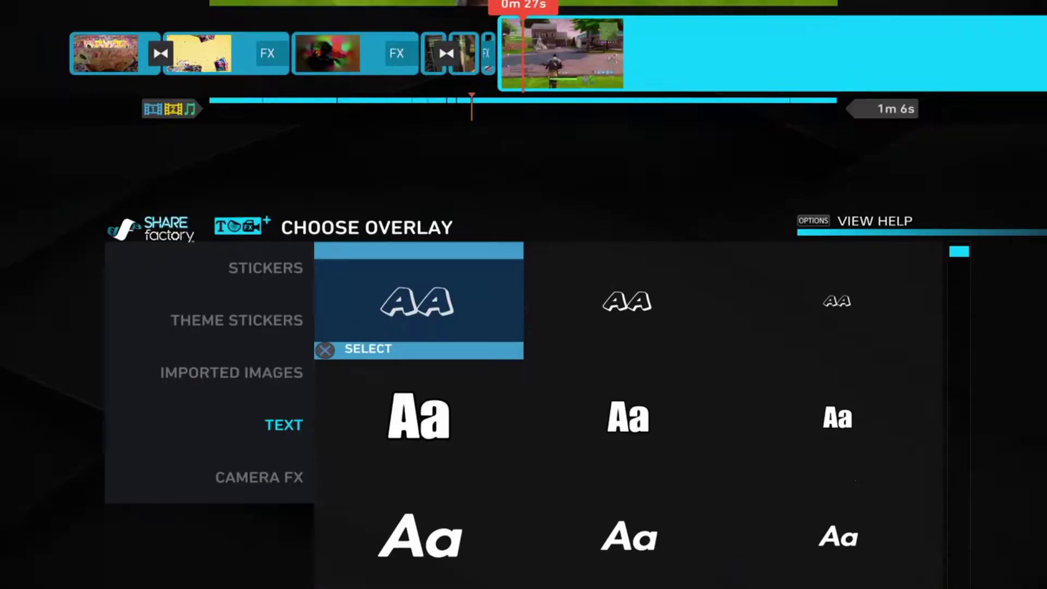
{"action": "key", "text": "Down"}
{"action": "key", "text": "Down"}
{"action": "key", "text": "Return"}
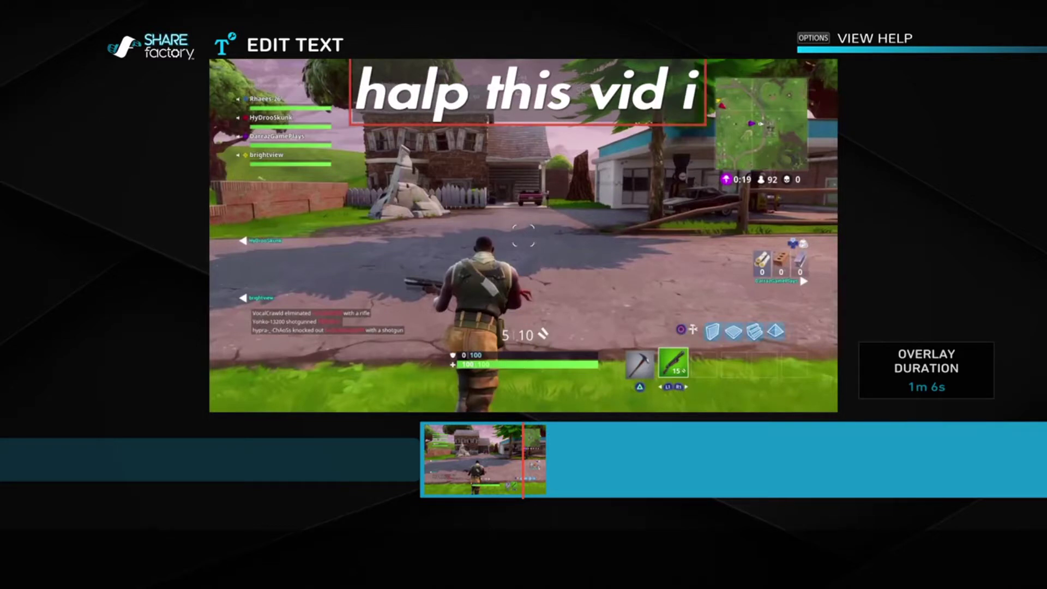
{"action": "type", "text": "z sh"}
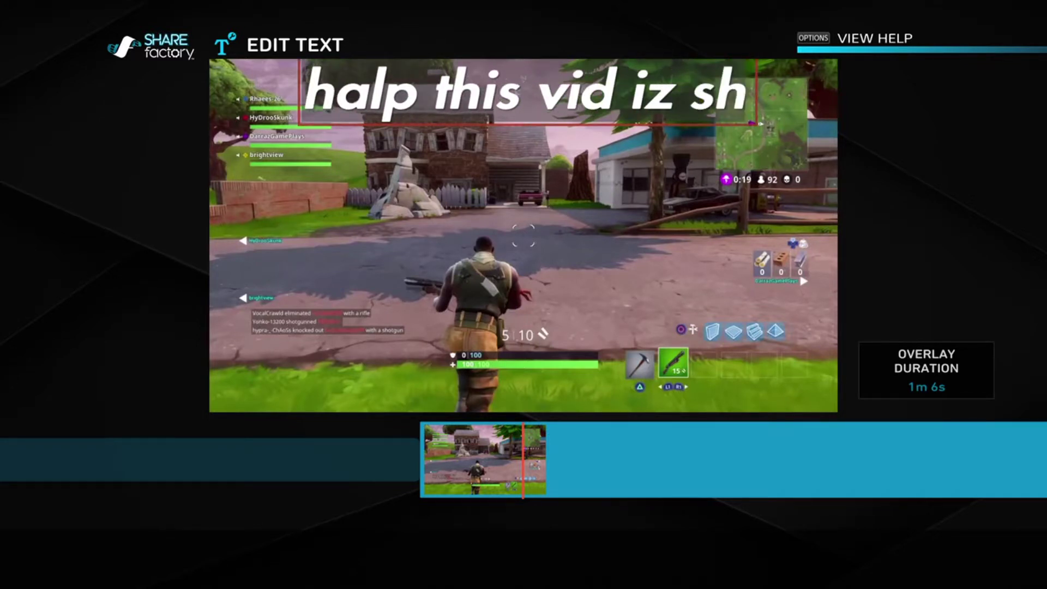
{"action": "type", "text": "ee"}
{"action": "key", "text": "Return"}
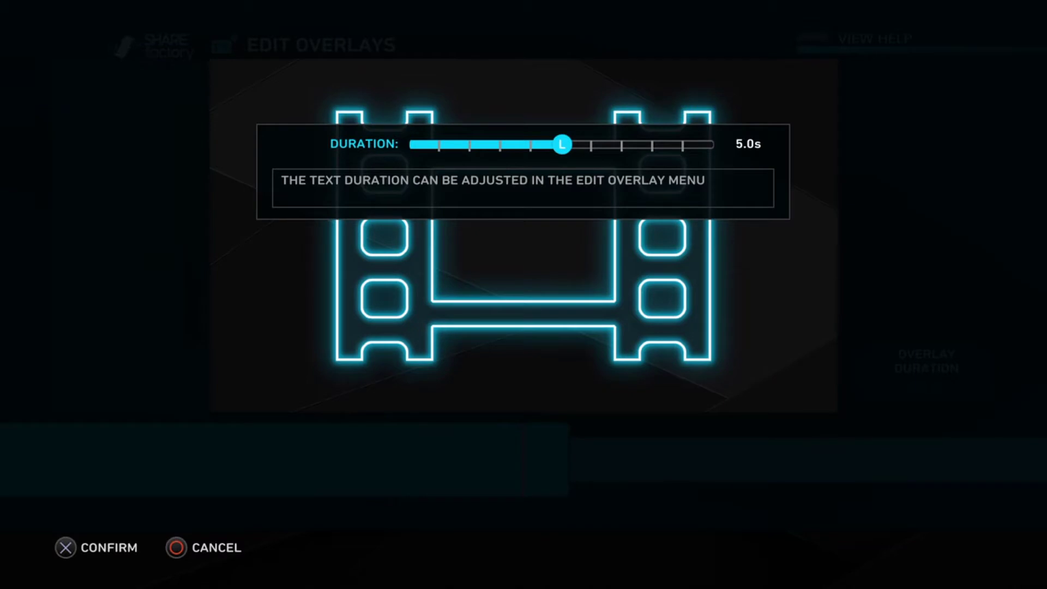
{"action": "key", "text": "Return"}
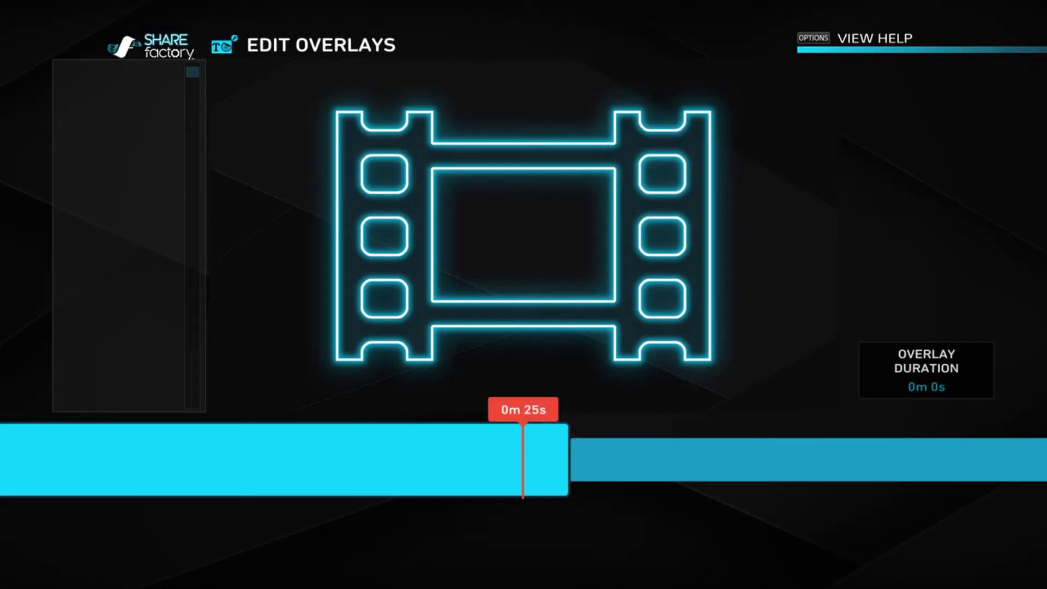
{"action": "key", "text": "space"}
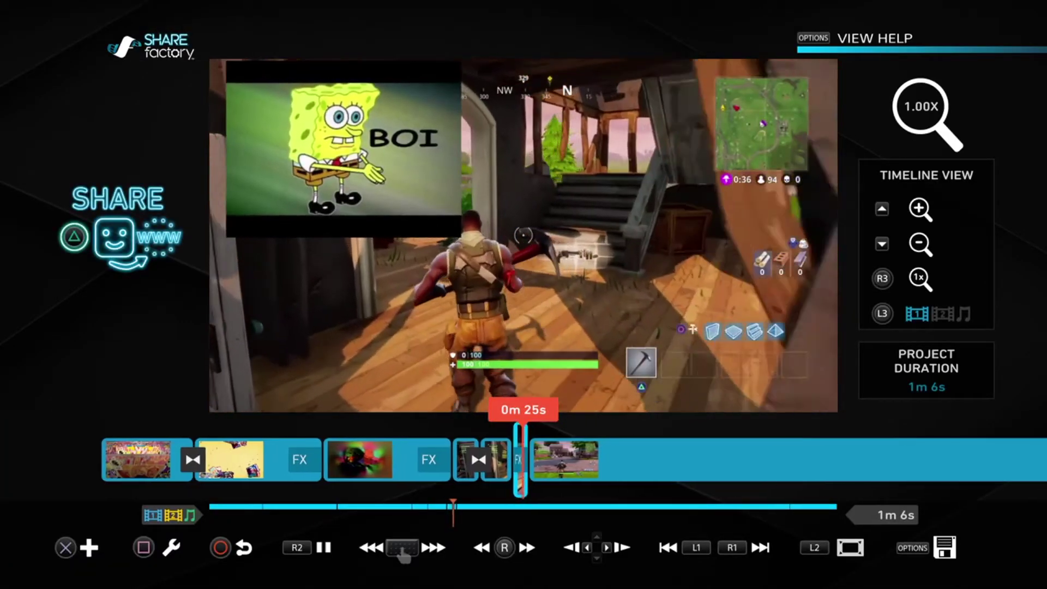
Add a large italic text overlay reading "help this vid iz sheet" to the long Fortnite clip, set its duration to 10.0 s and preview it
{"action": "key", "text": "Return"}
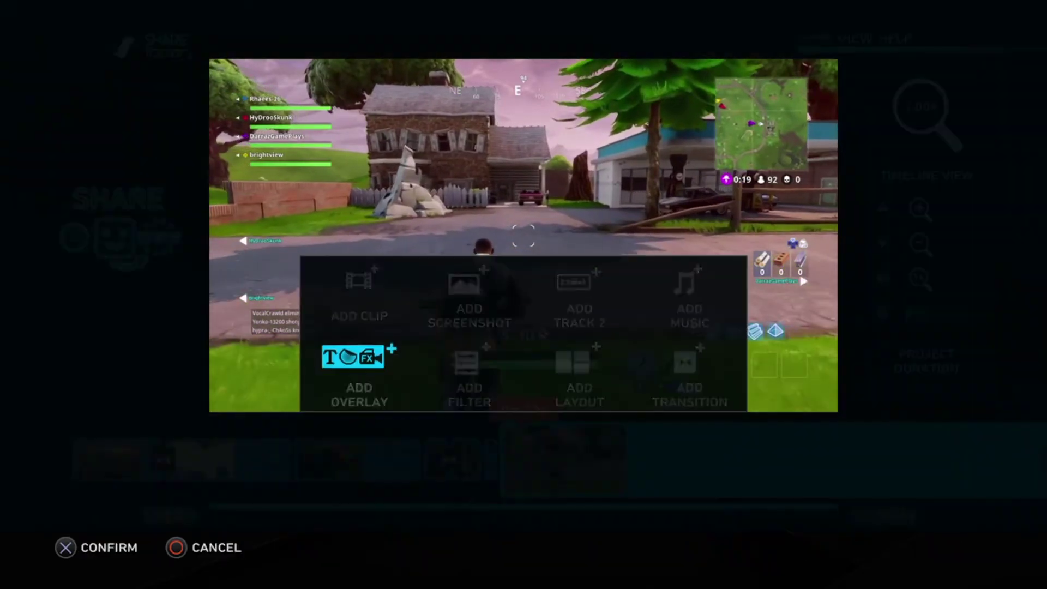
{"action": "key", "text": "Return"}
{"action": "key", "text": "Return"}
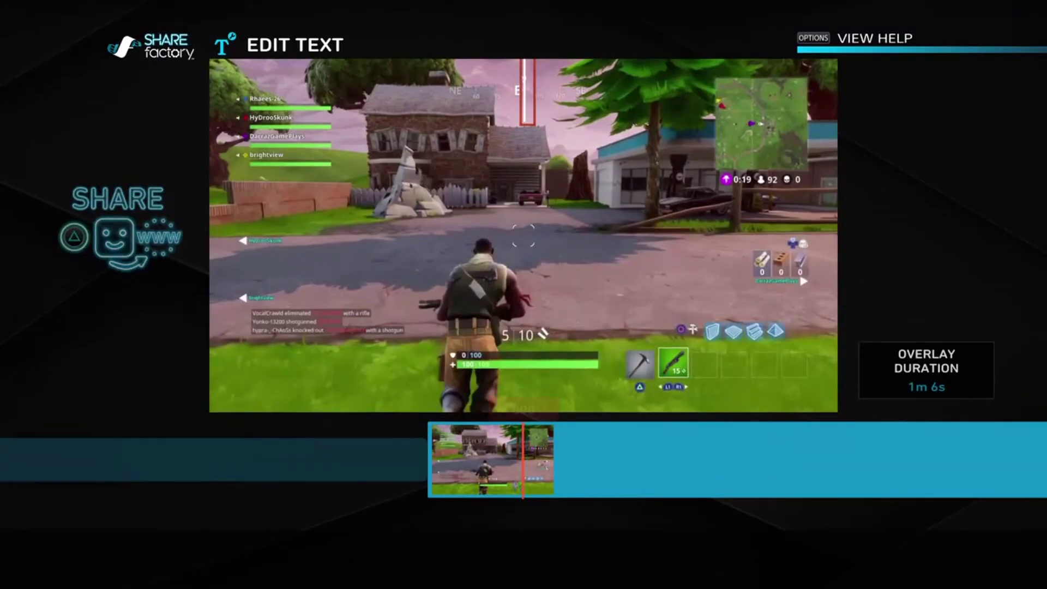
{"action": "type", "text": "help this"}
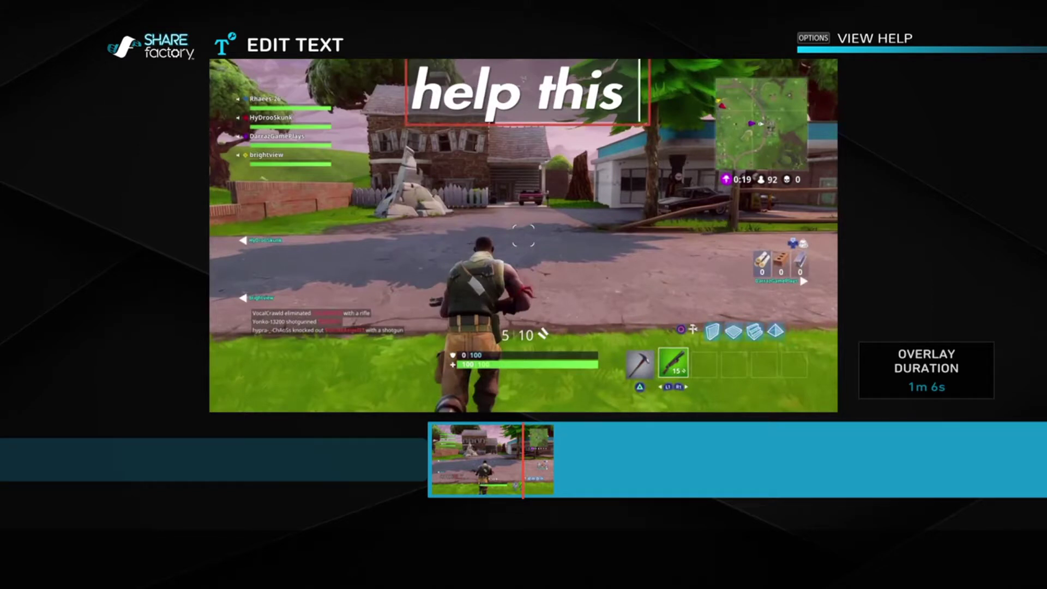
{"action": "type", "text": " vi"}
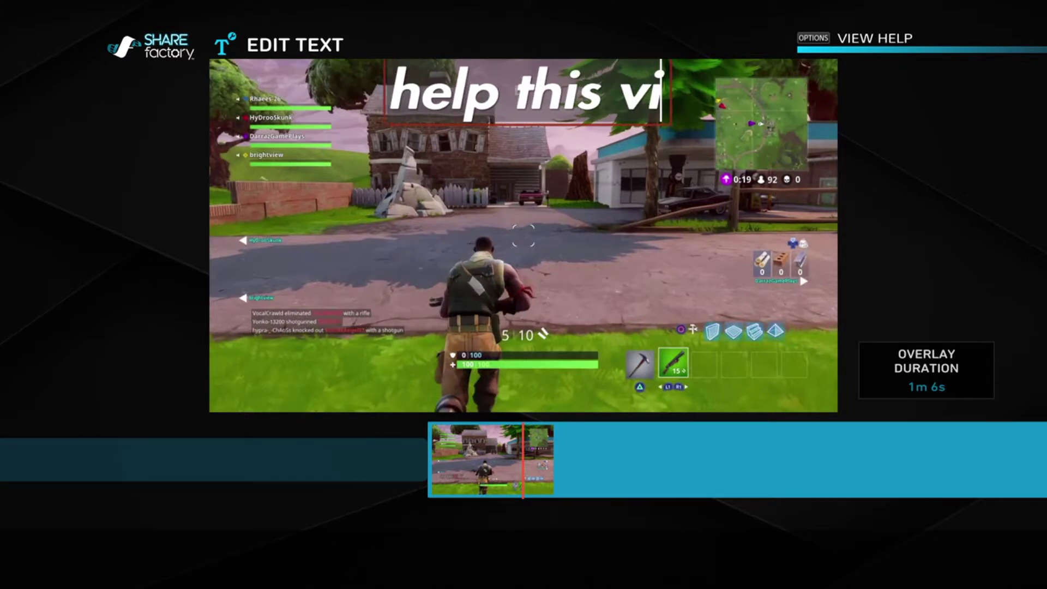
{"action": "type", "text": "d"}
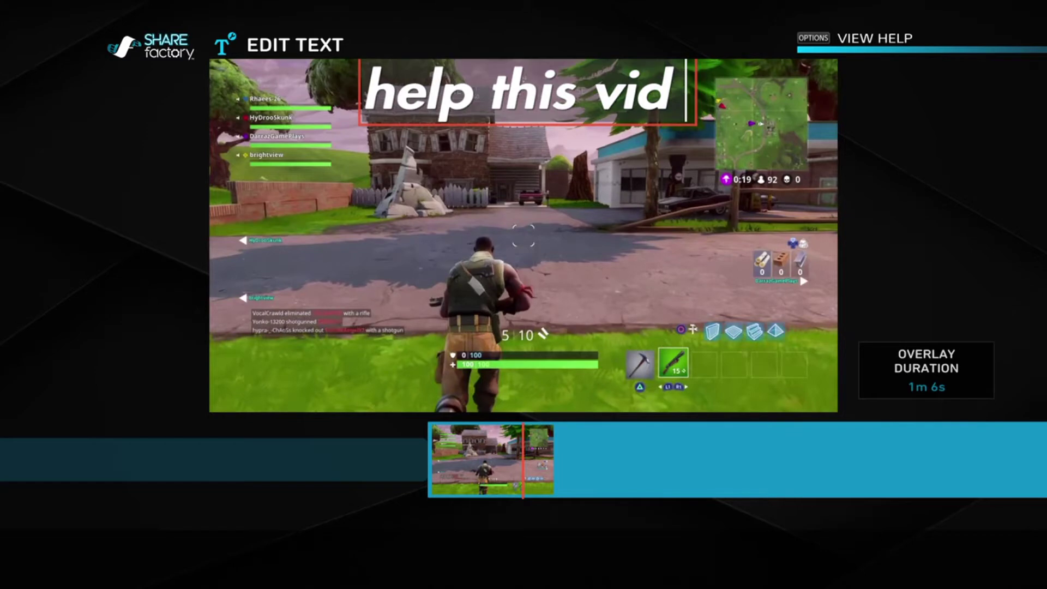
{"action": "type", "text": " iz sheet"}
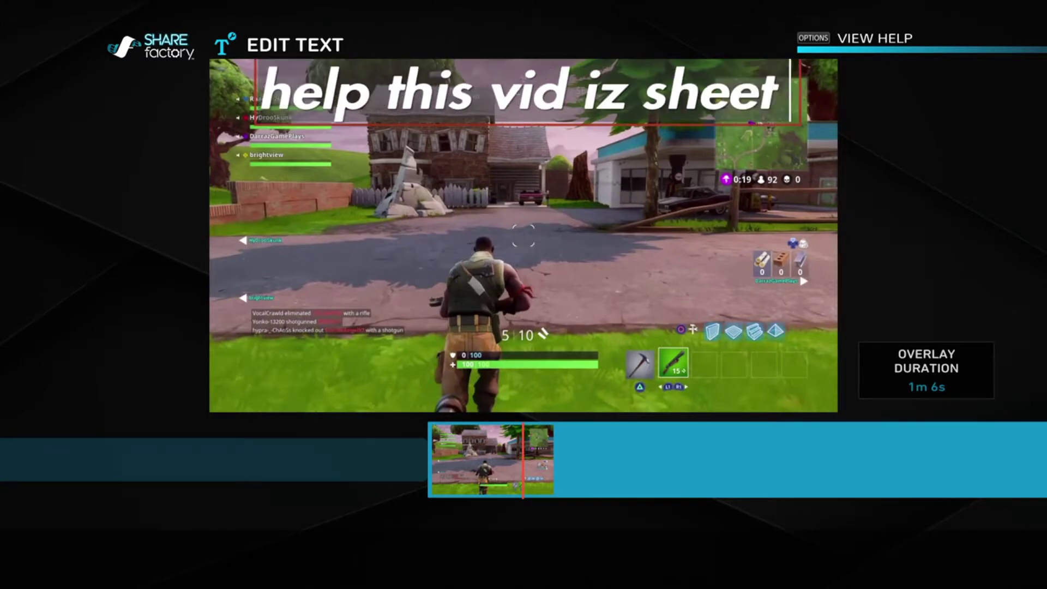
{"action": "key", "text": "Return"}
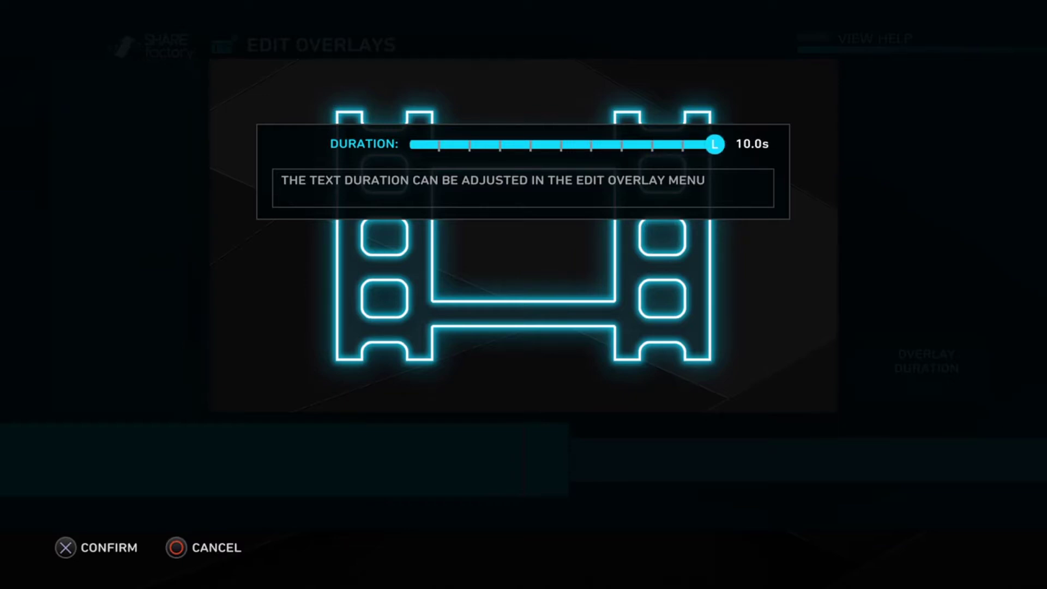
{"action": "key", "text": "Return"}
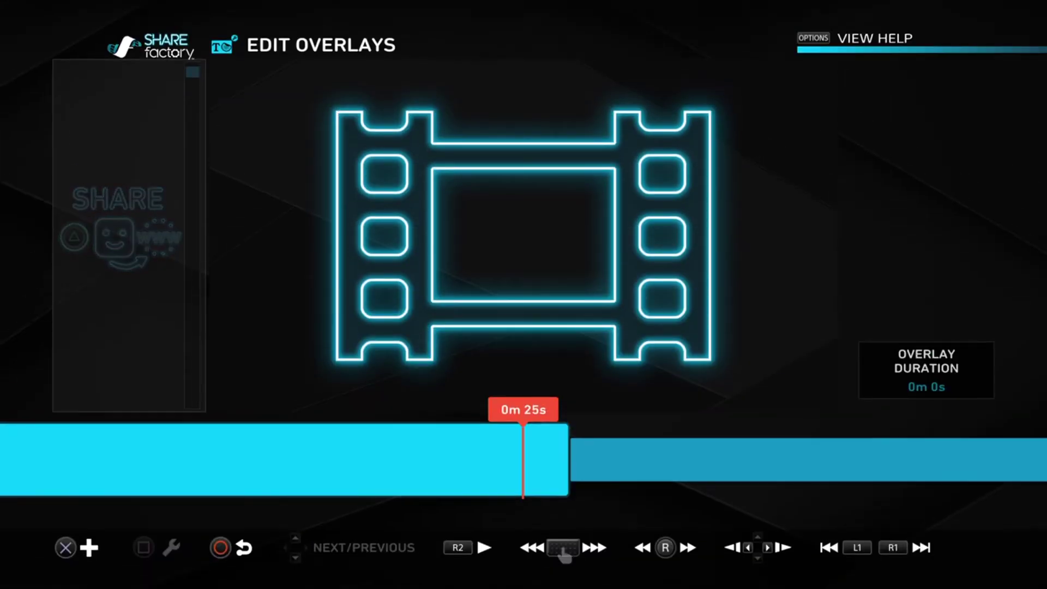
{"action": "key", "text": "space"}
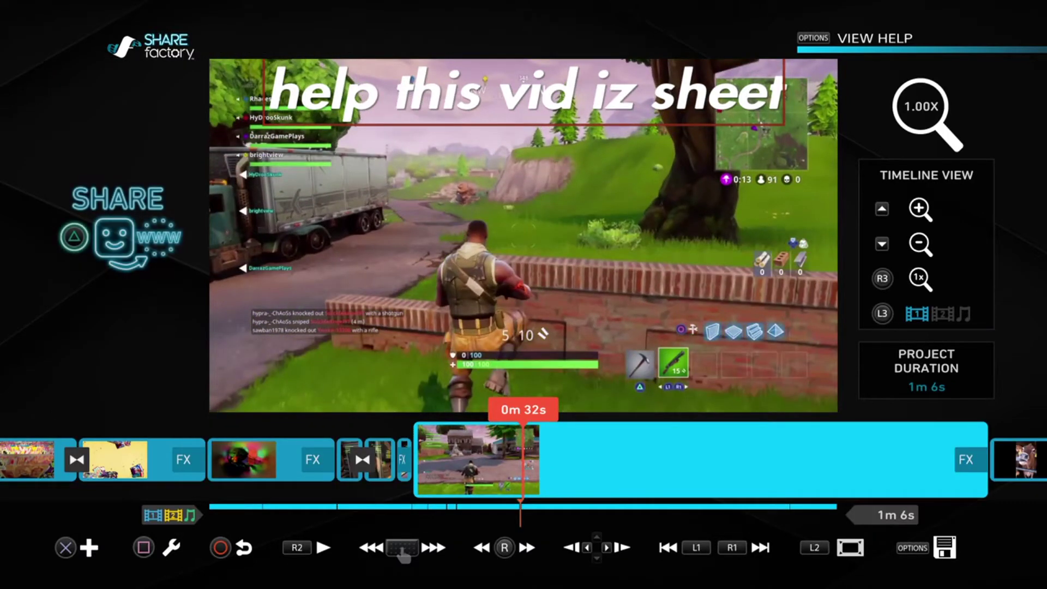
Look through the options for adding clips, screenshots, Track 2, music, overlays, filters, layouts and transitions without adding anything
{"action": "key", "text": "Return"}
{"action": "key", "text": "Up"}
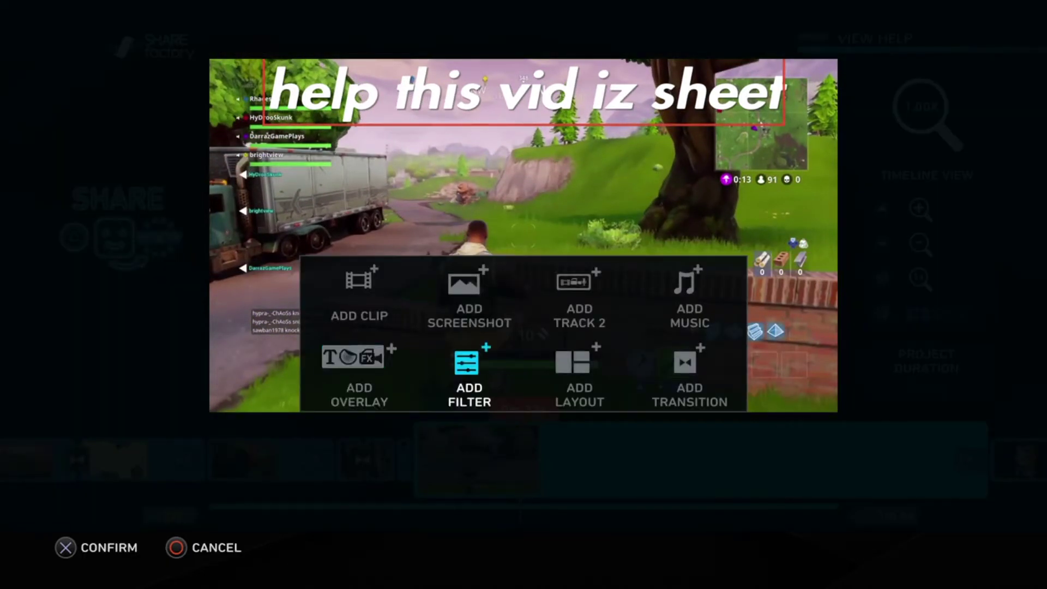
{"action": "key", "text": "Right"}
{"action": "key", "text": "Down"}
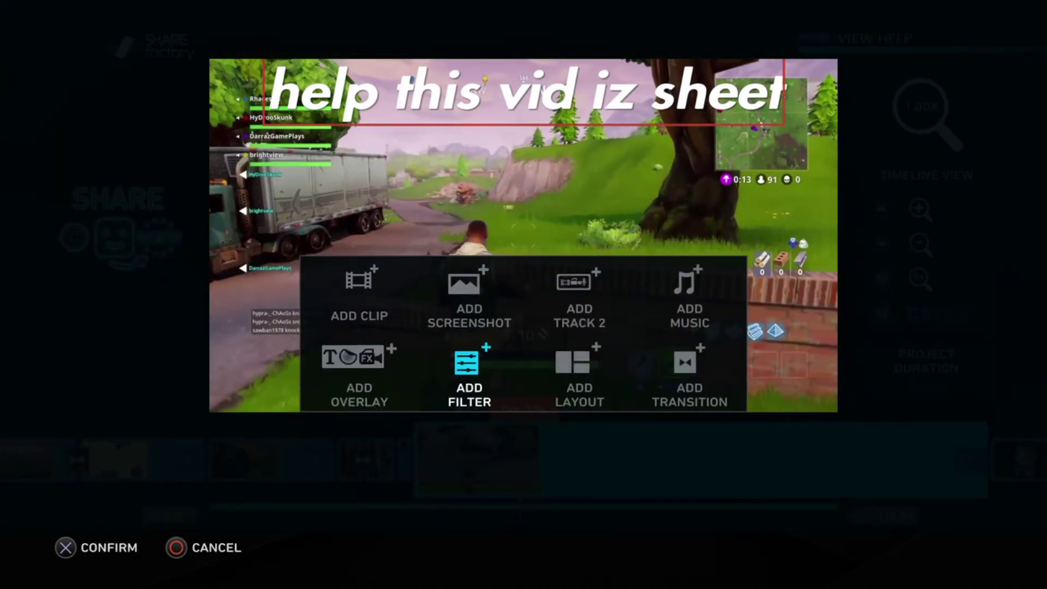
{"action": "key", "text": "Left"}
{"action": "key", "text": "Up"}
{"action": "key", "text": "Right"}
{"action": "key", "text": "Right"}
{"action": "key", "text": "Right"}
{"action": "key", "text": "Down"}
{"action": "key", "text": "Left"}
{"action": "key", "text": "Left"}
{"action": "key", "text": "Left"}
{"action": "key", "text": "Escape"}
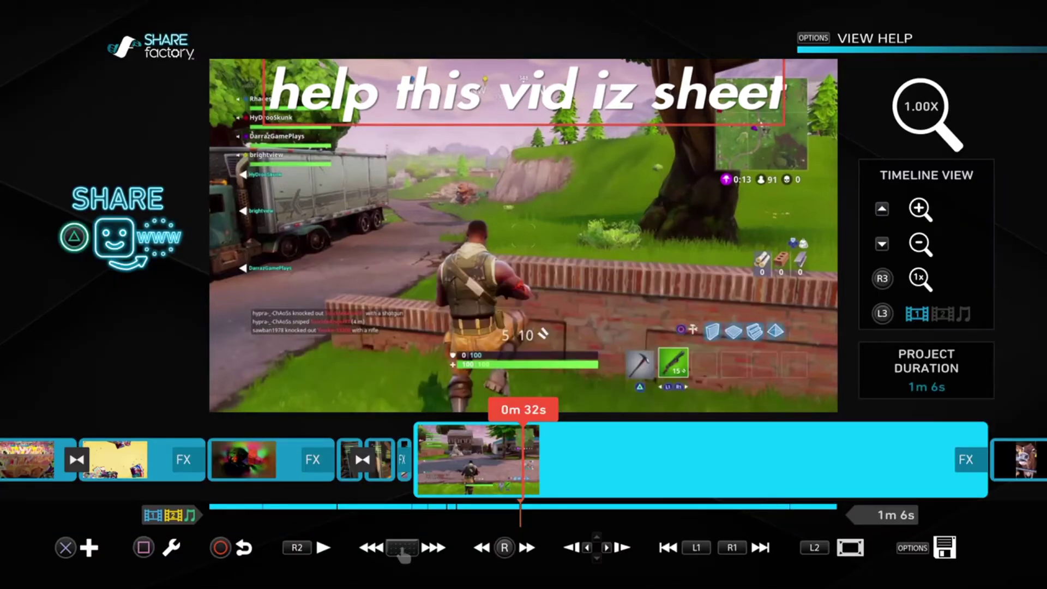
{"action": "key", "text": "s"}
{"action": "key", "text": "Escape"}
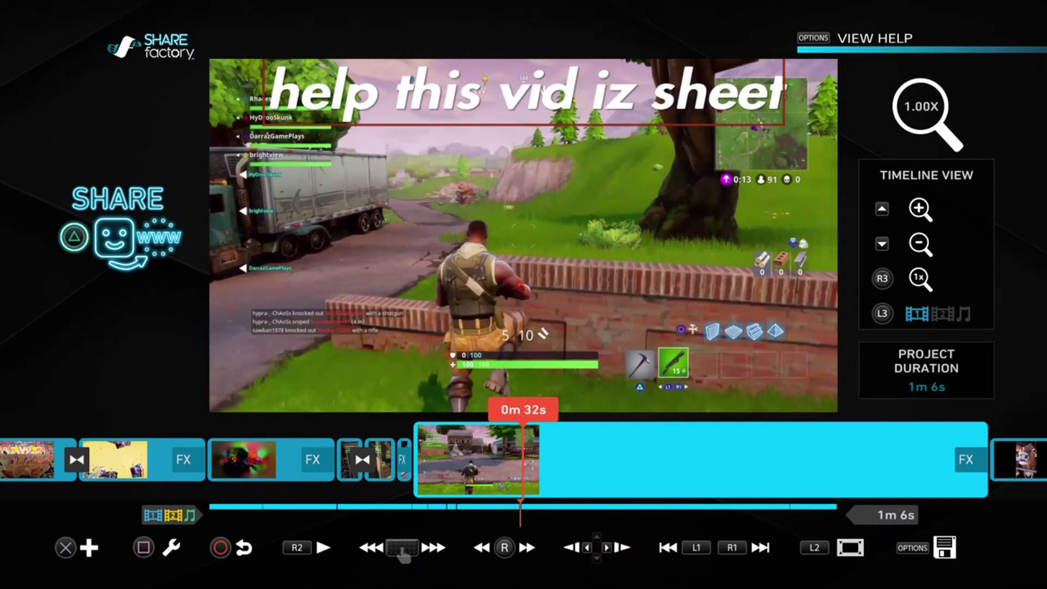
Check the project's end, return to 0m 55s in the Fortnite clip and look through the save, gallery export and thumbnail options
{"action": "key", "text": "Right"}
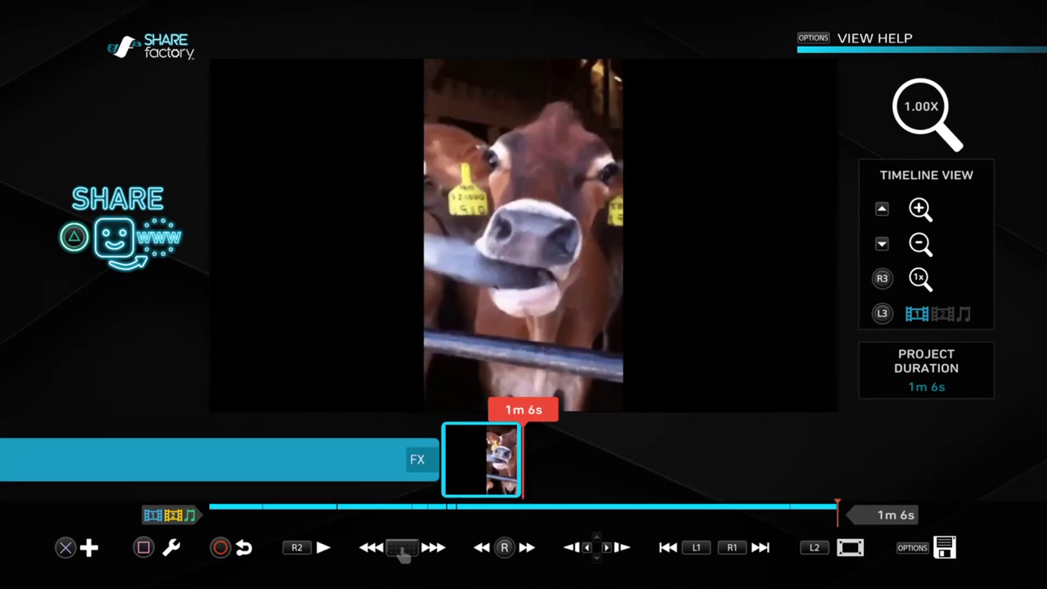
{"action": "key", "text": "Left"}
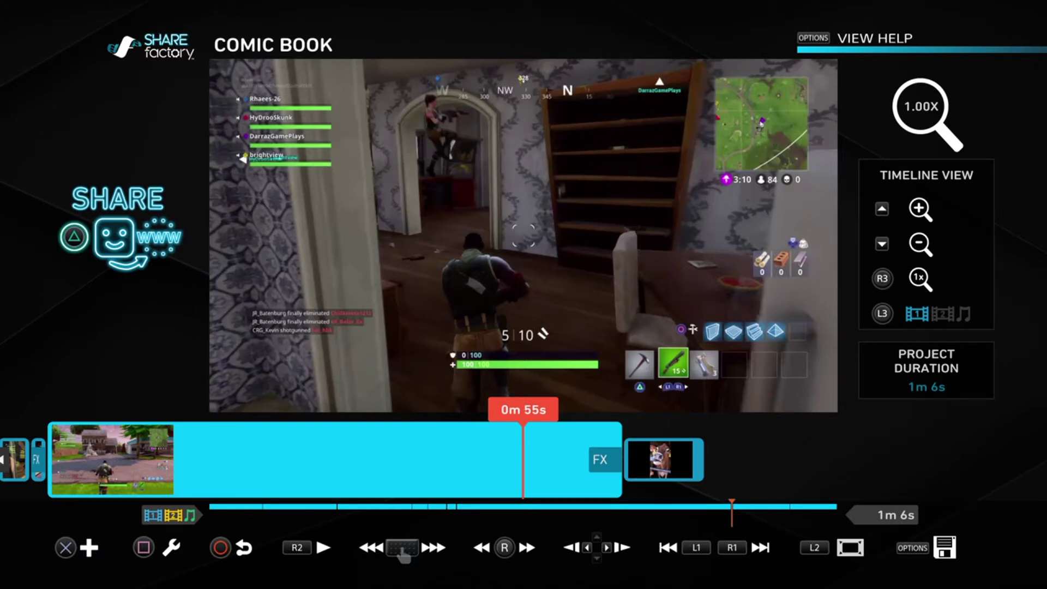
{"action": "key", "text": "Escape"}
{"action": "key", "text": "Right"}
{"action": "key", "text": "Left"}
{"action": "key", "text": "Right"}
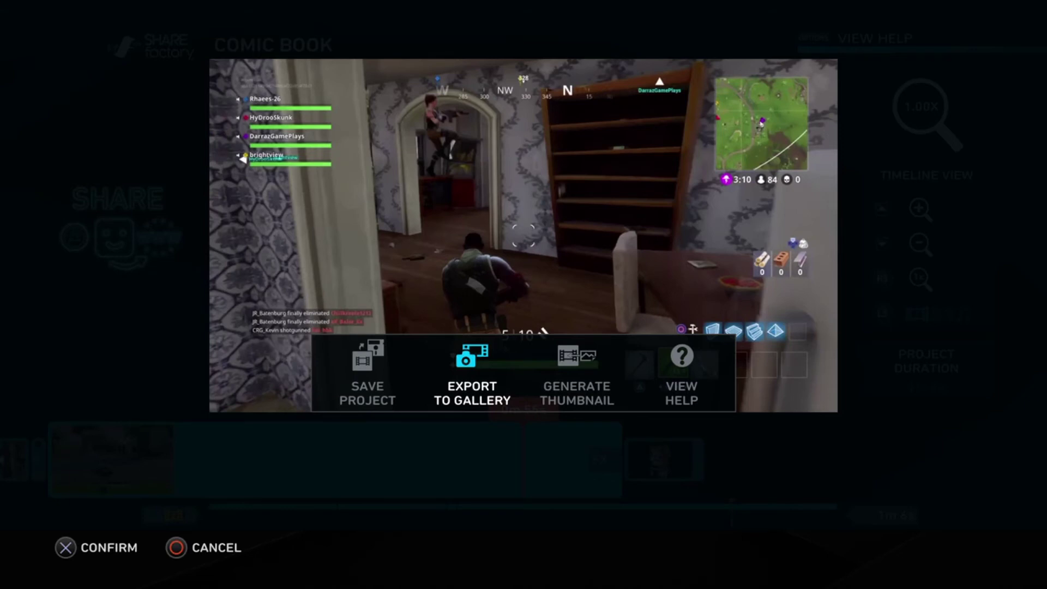
{"action": "key", "text": "Right"}
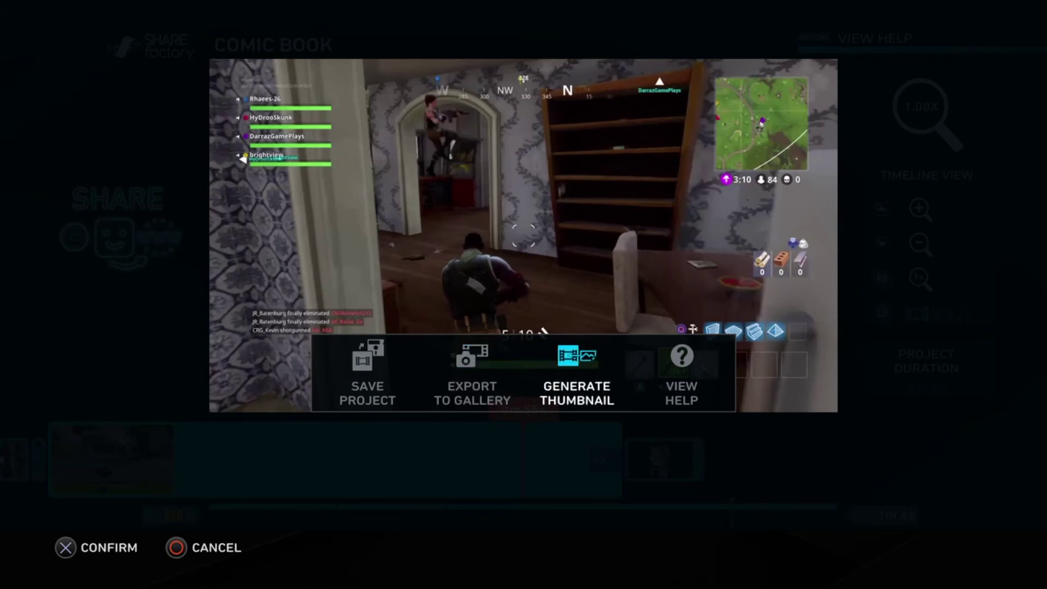
{"action": "key", "text": "Escape"}
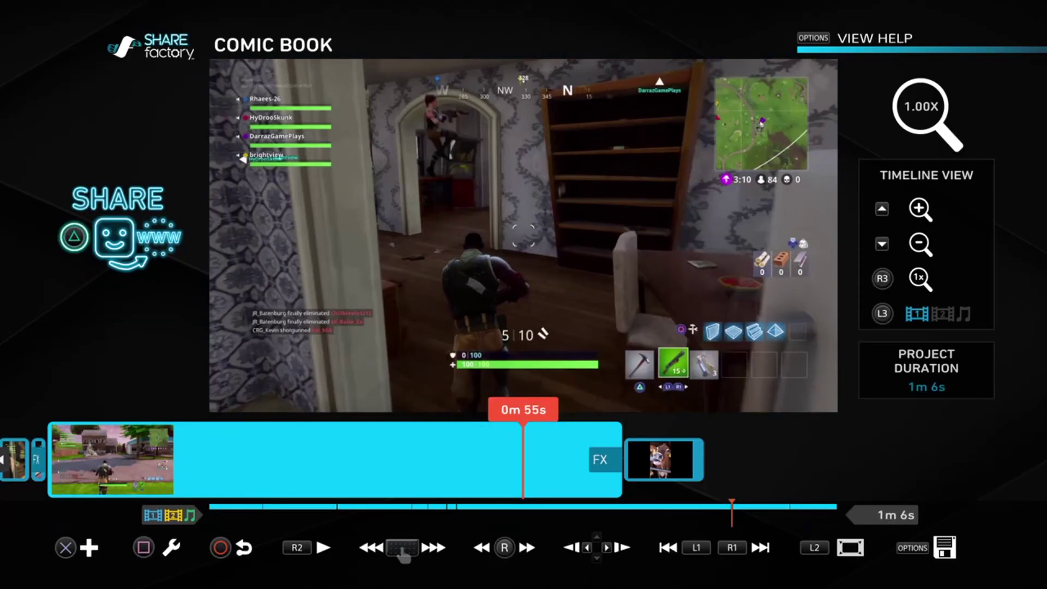